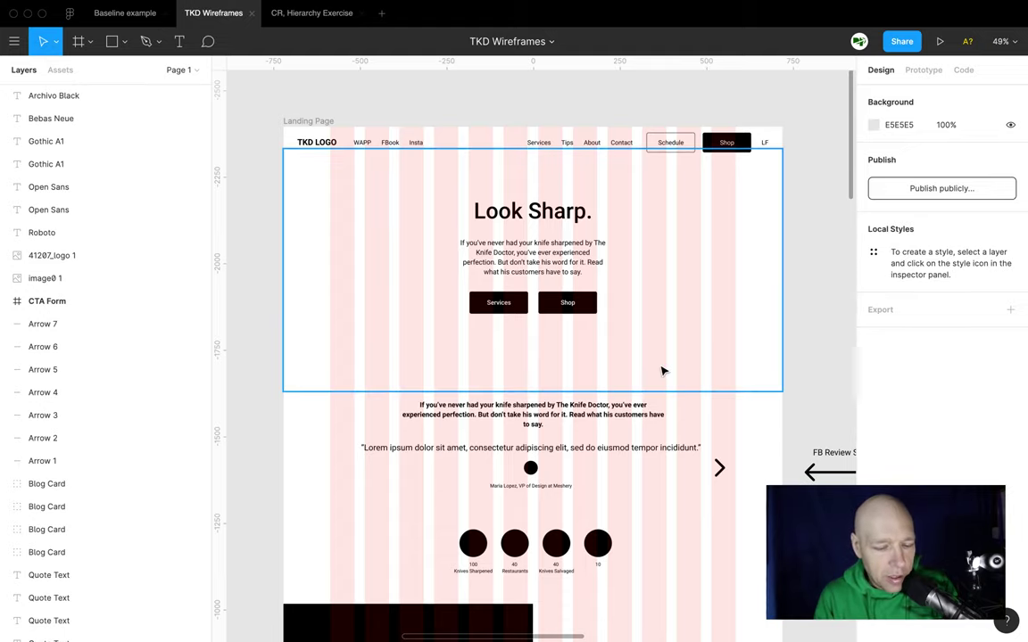
Hide the editor interface and frame the Look Sharp hero section of the Landing Page wireframe
scroll(661, 369, "up", 3)
scroll(660, 369, "up", 5)
scroll(662, 372, "down", 5)
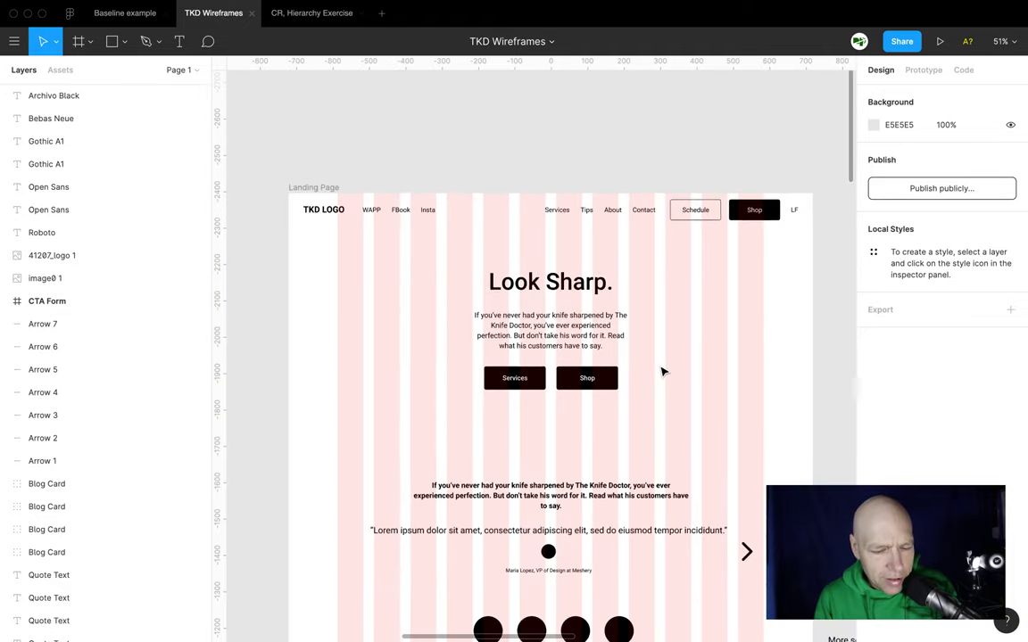
scroll(662, 372, "down", 3)
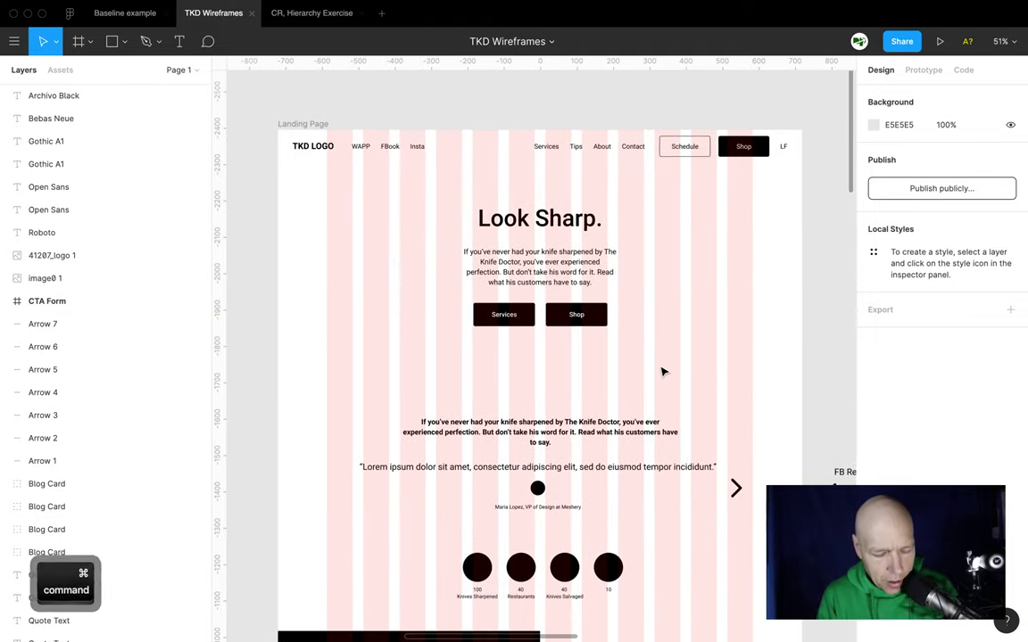
key("super+backslash")
scroll(719, 401, "right", 5)
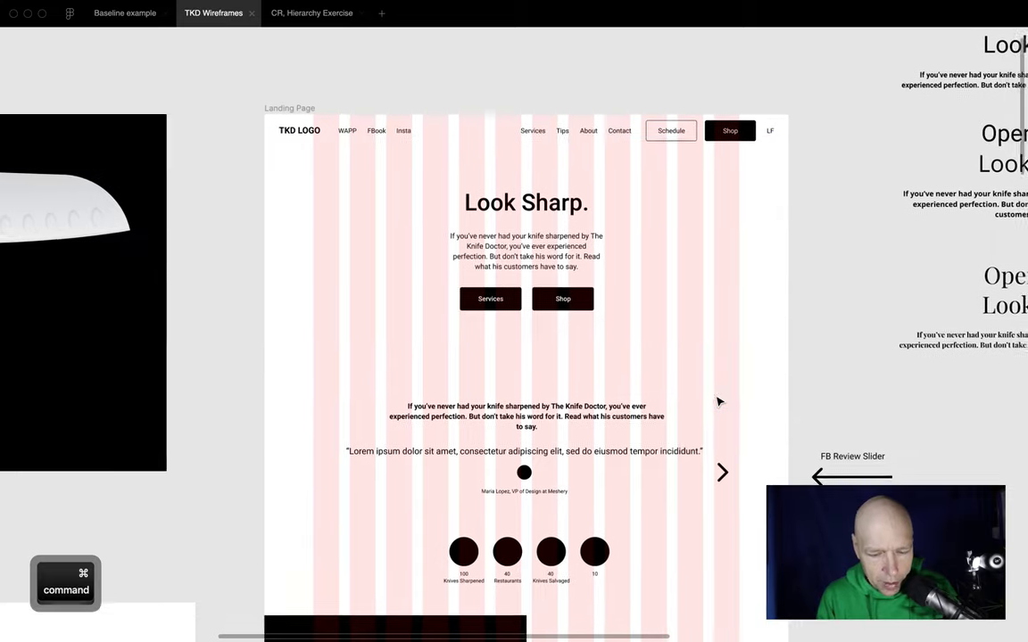
scroll(720, 401, "left", 8)
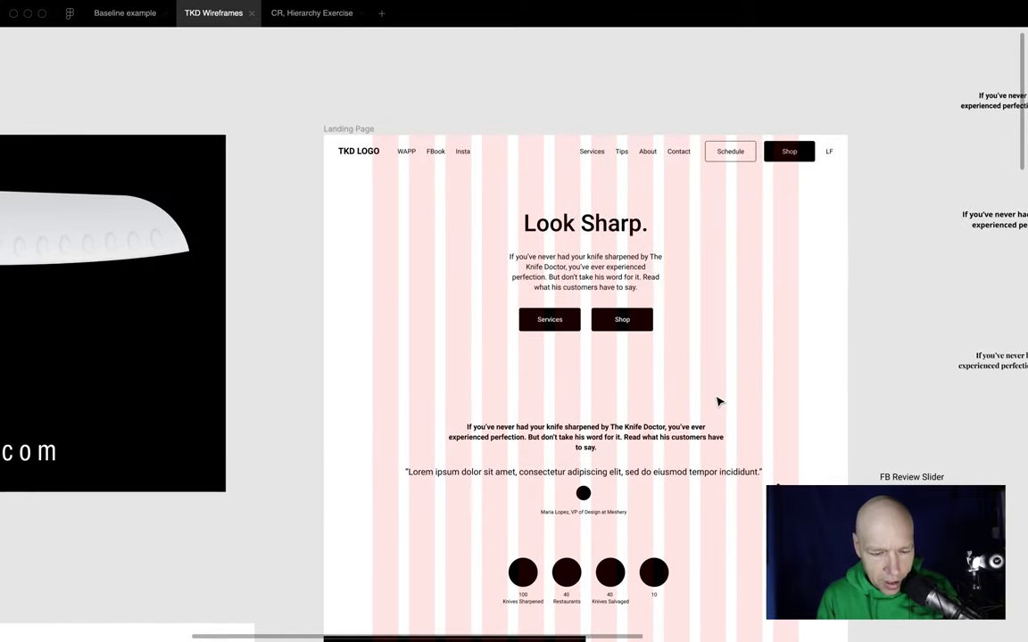
scroll(720, 401, "up", 5)
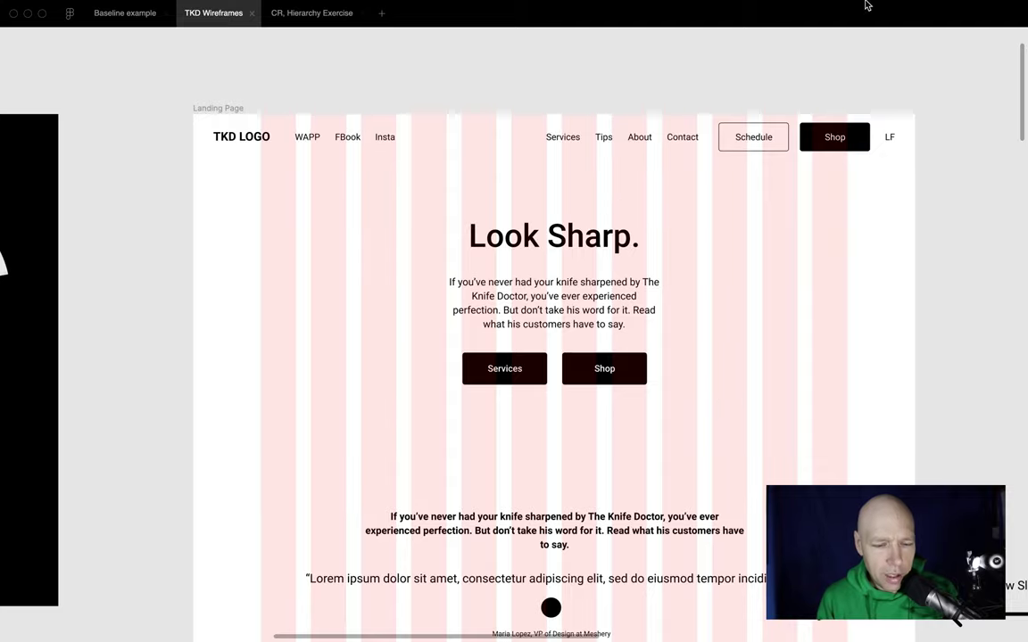
Move the Firefox Developer Edition desktop space directly before the Figma space and switch to Firefox
key("ctrl+Left")
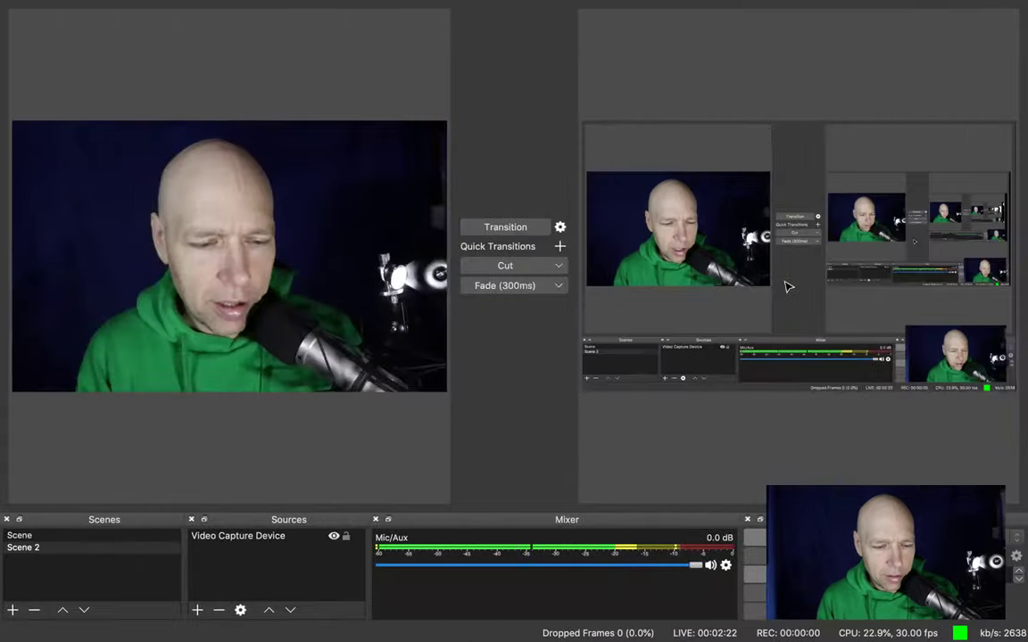
key("ctrl+Right")
key("ctrl+Right")
key("ctrl+Left")
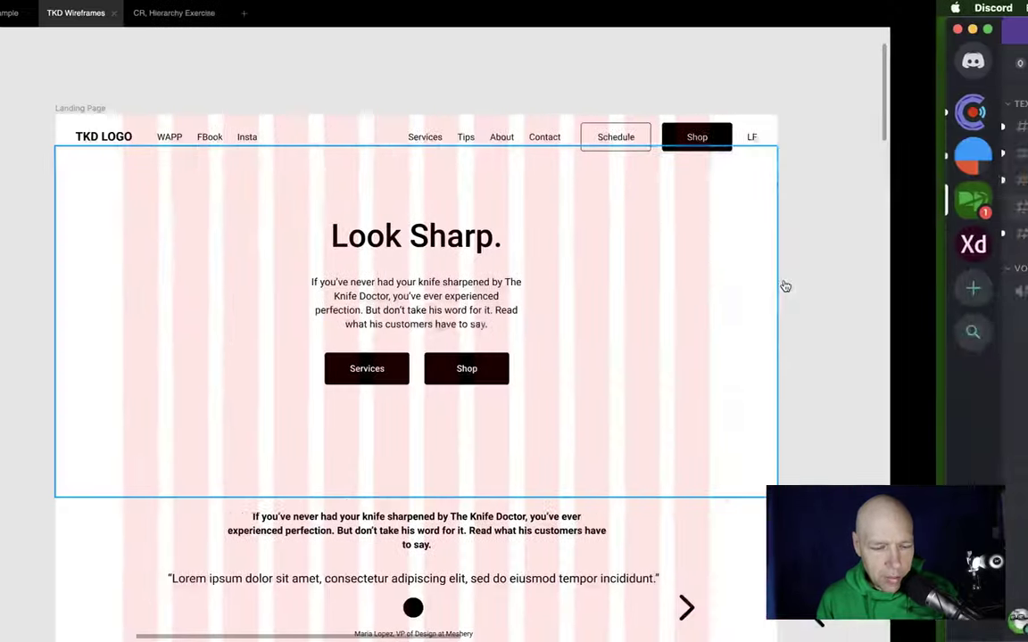
key("ctrl+Up")
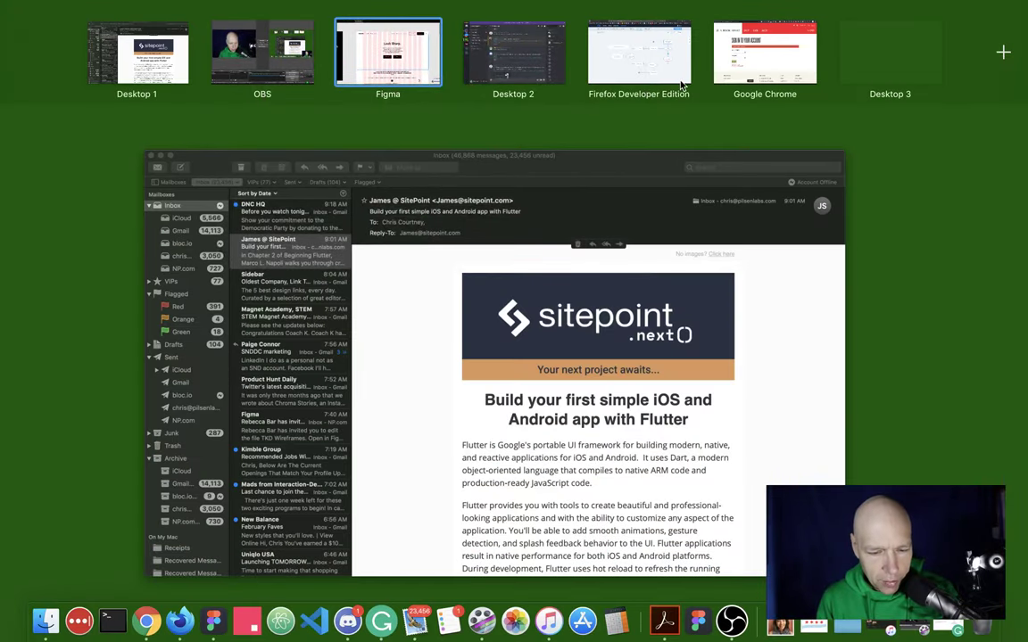
left_click_drag(648, 58, 401, 59)
left_click(400, 59)
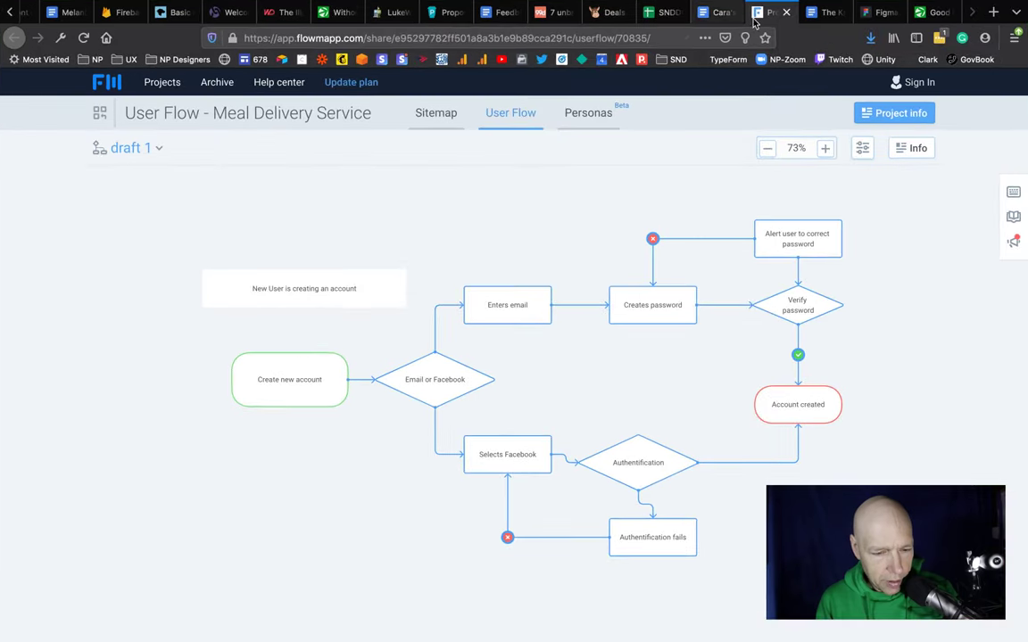
Open The Knife Doctor Stakeholder Interview document and read the overview with the screenshot of the current site
left_click(816, 14)
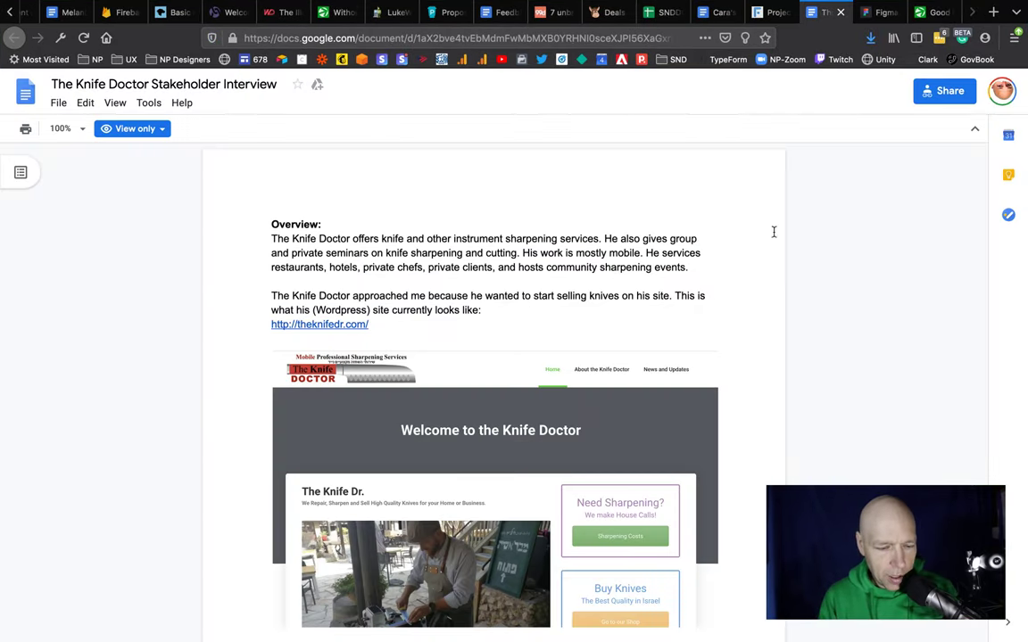
scroll(740, 437, "down", 4)
scroll(741, 437, "up", 1)
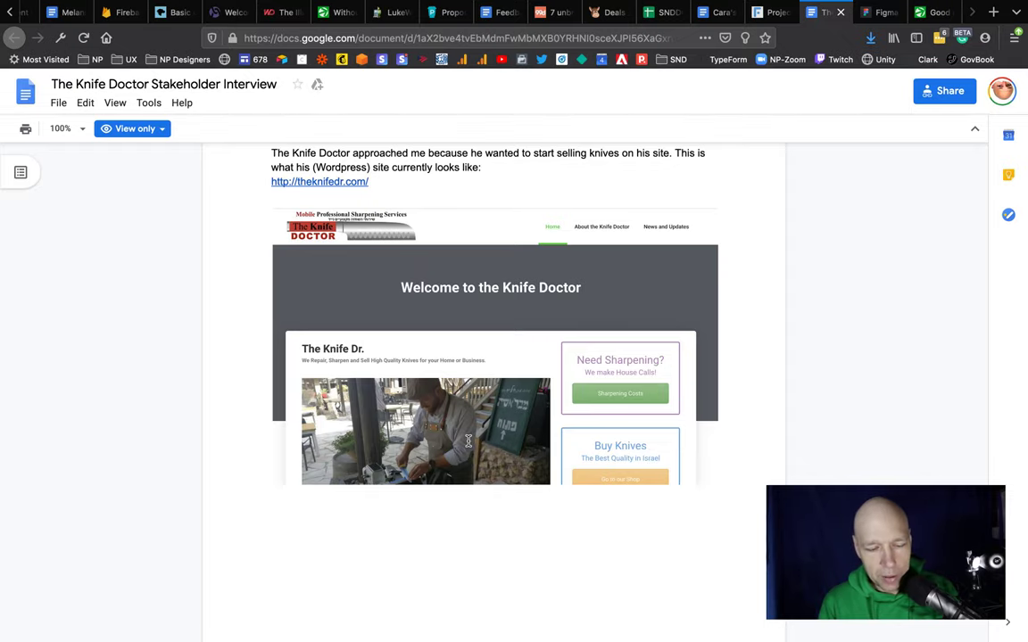
Open the newpragmatic.com Content for UX article and examine it from the title through the Priority Guides section to the Exercise
left_click(881, 12)
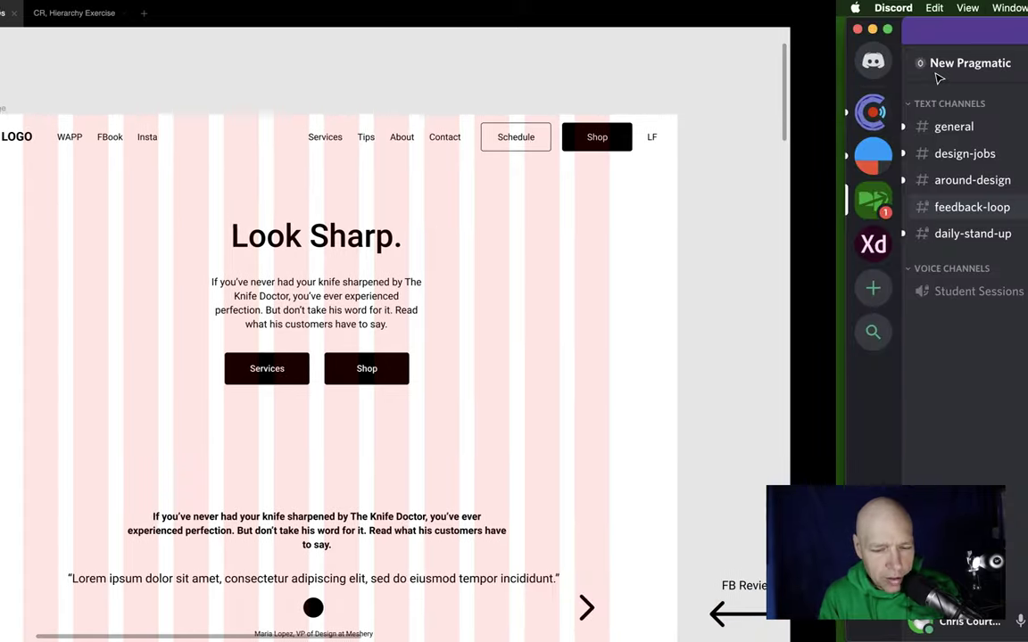
key("ctrl+Left")
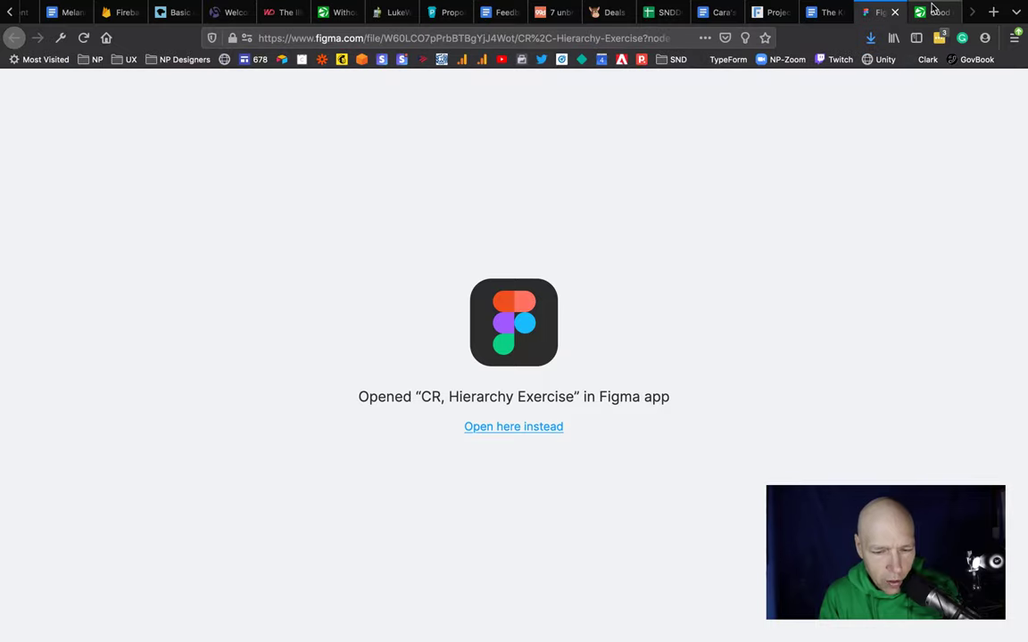
left_click(932, 11)
scroll(830, 219, "up", 15)
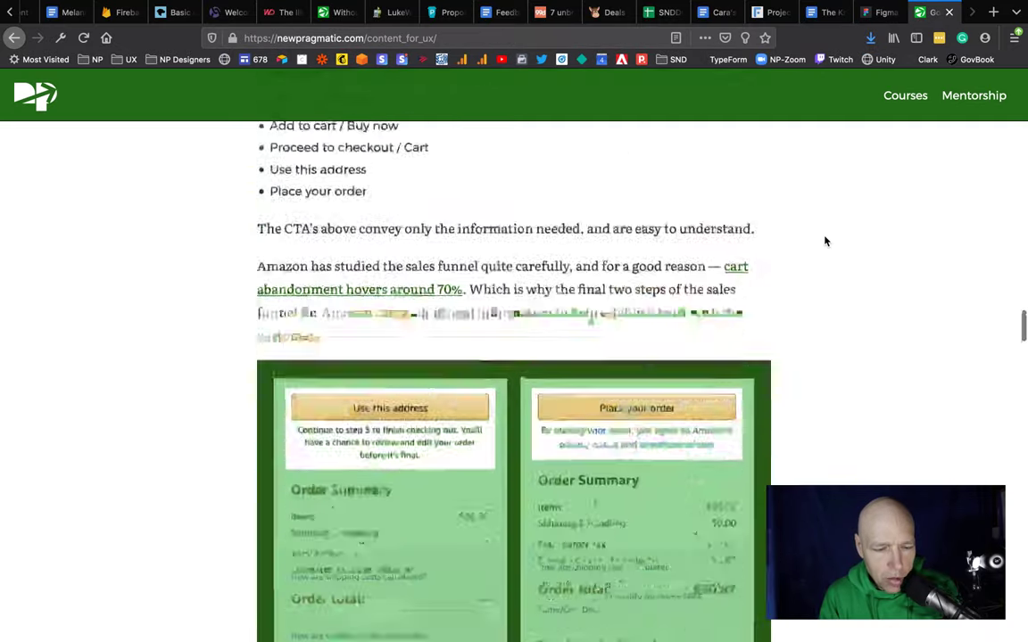
scroll(825, 241, "up", 10)
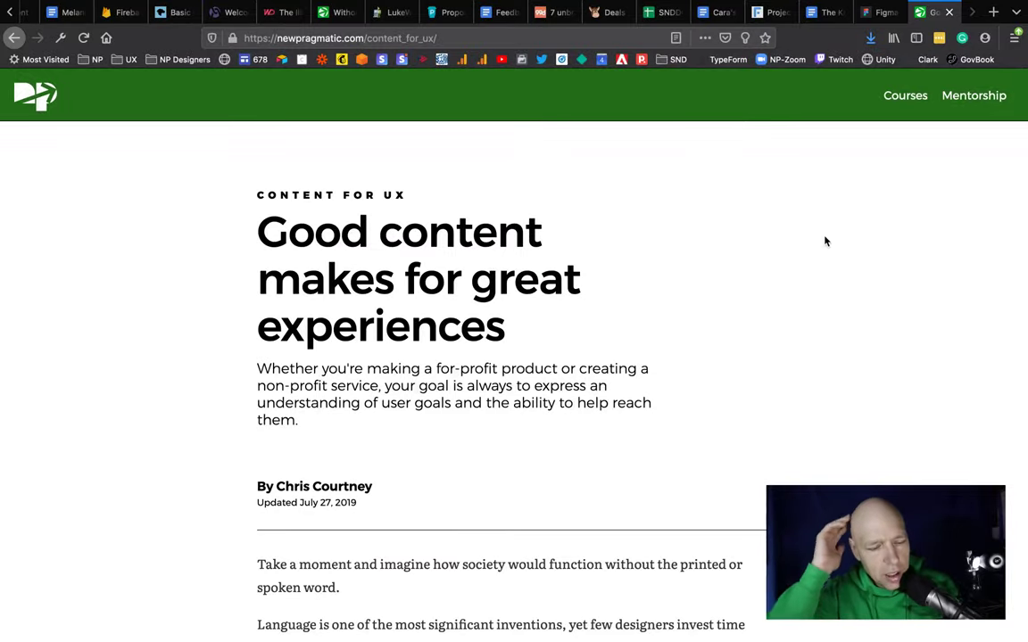
scroll(825, 241, "down", 10)
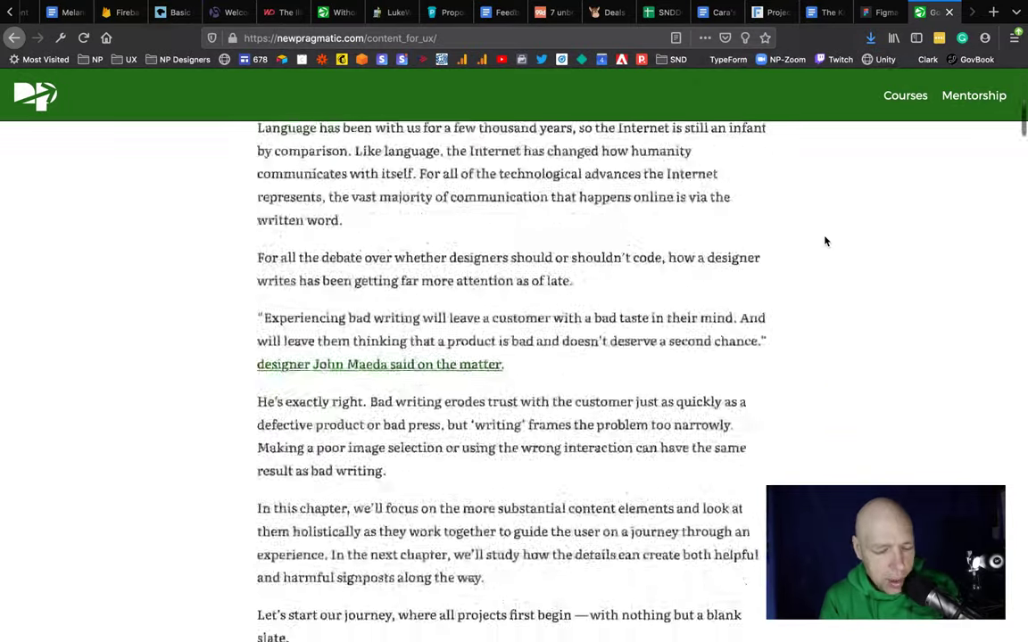
scroll(826, 241, "down", 3)
scroll(825, 241, "down", 15)
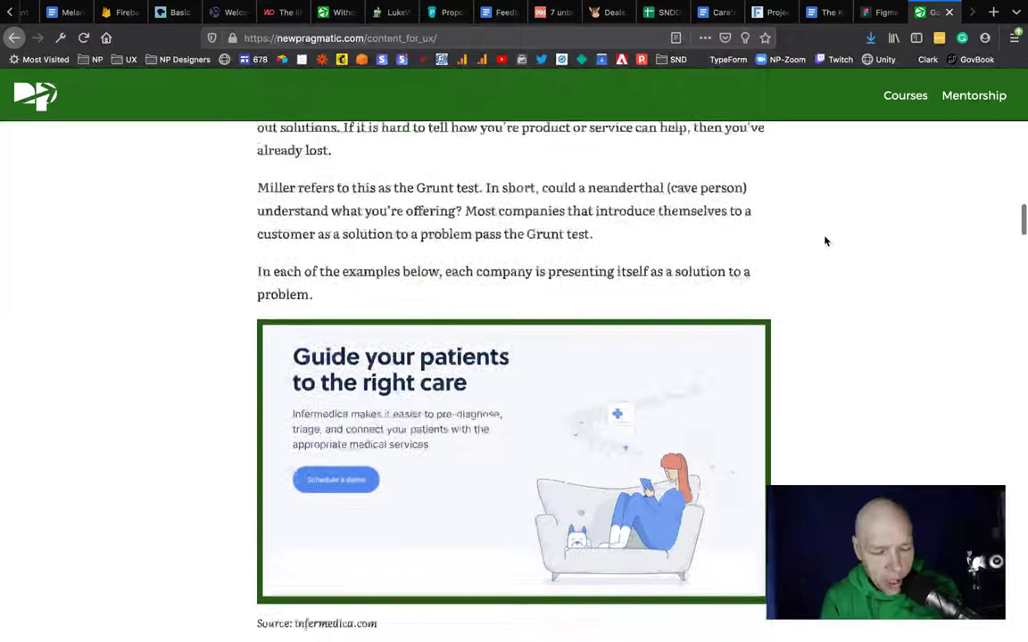
scroll(826, 241, "down", 20)
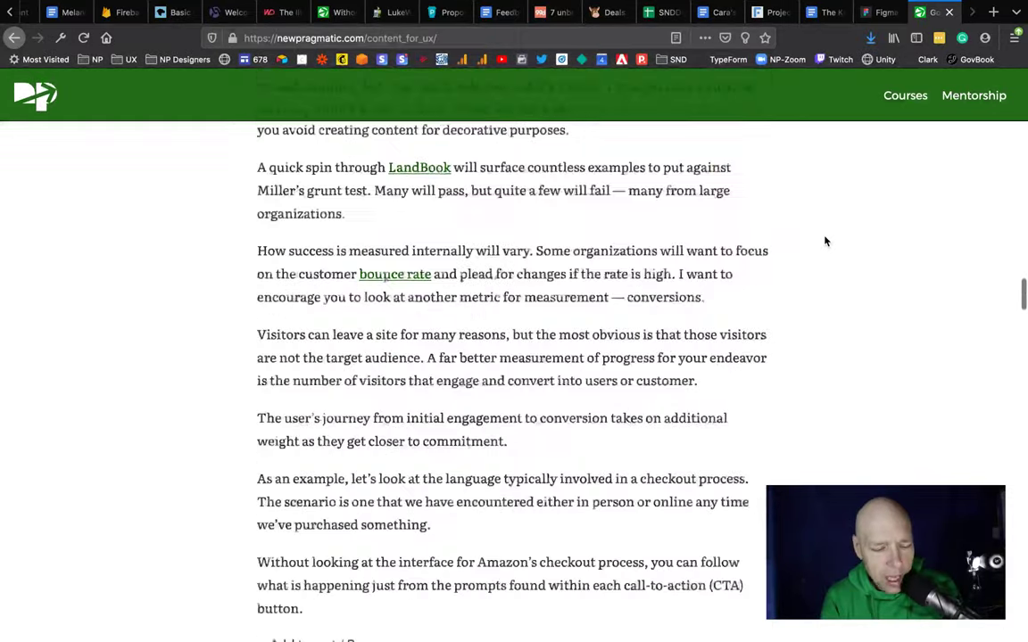
scroll(826, 241, "down", 5)
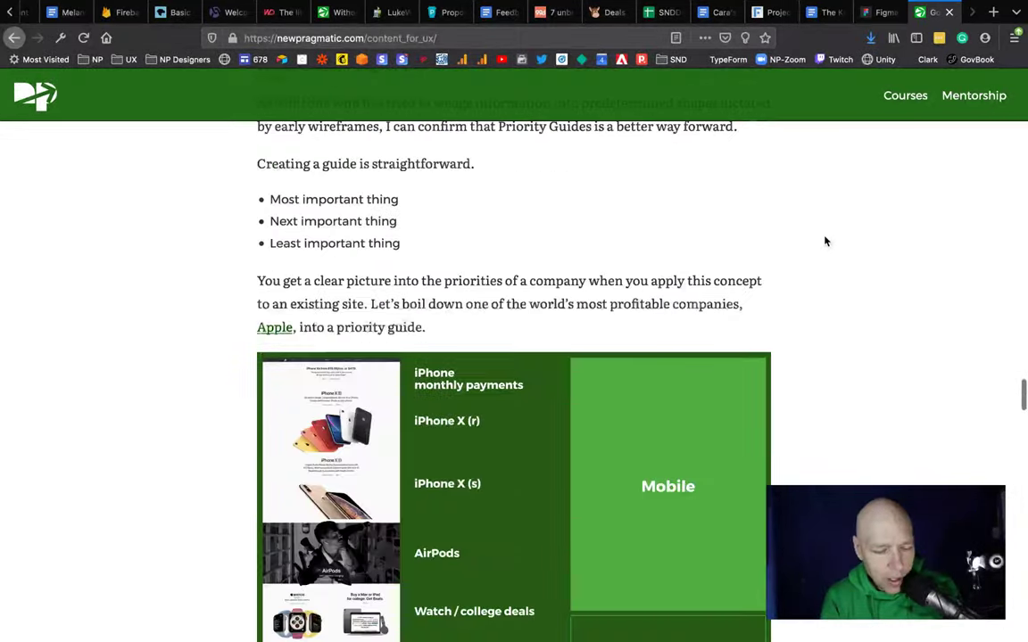
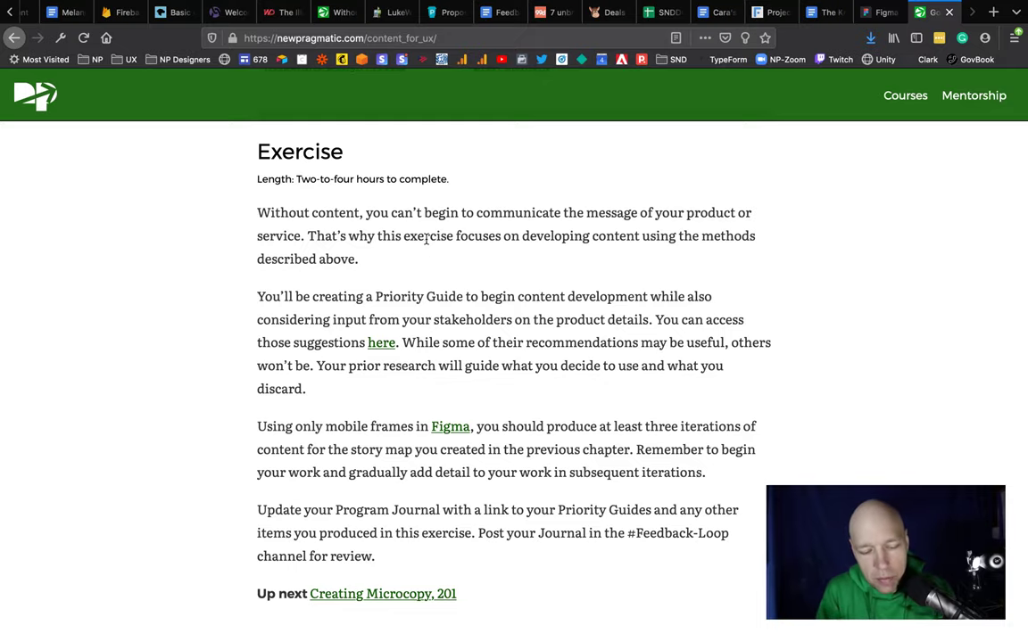
Switch to the TKD Wireframes file in Figma and examine the Landing Page's service and store sections and the services annotation
left_click(883, 12)
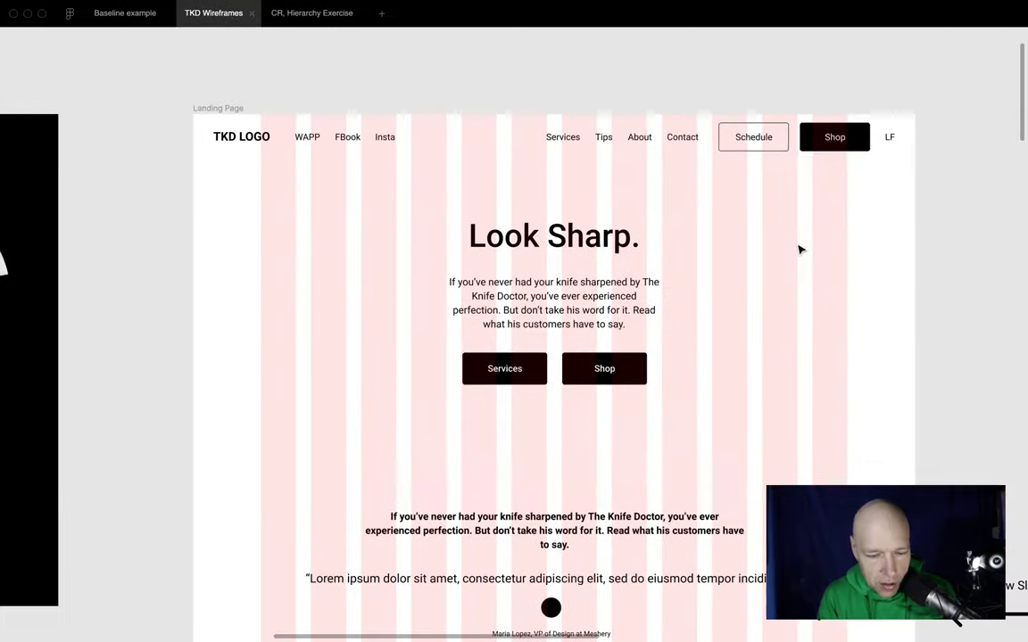
scroll(734, 439, "down", 15)
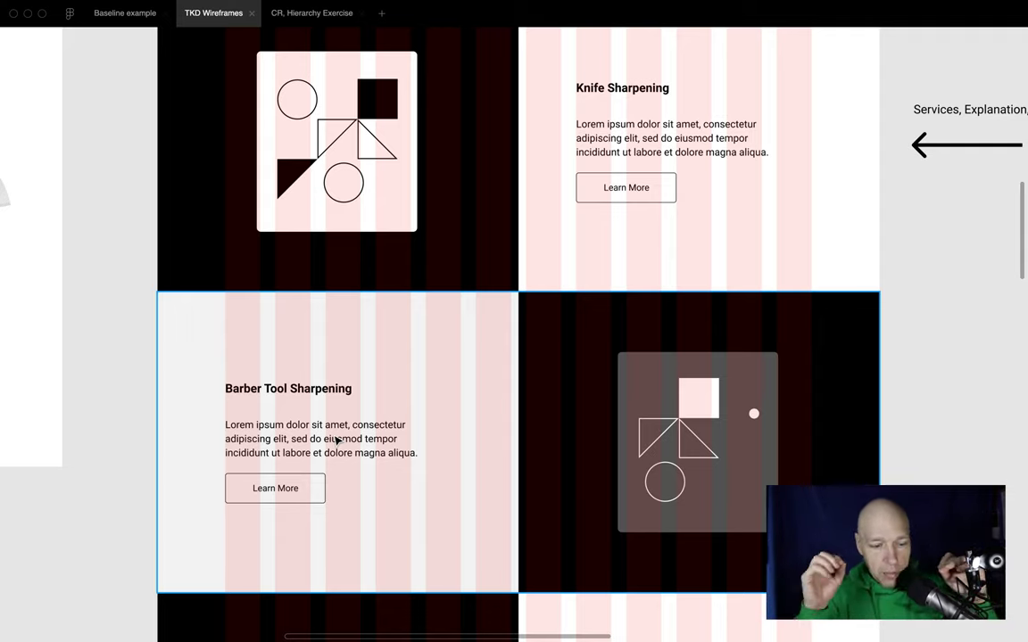
scroll(337, 440, "down", 5)
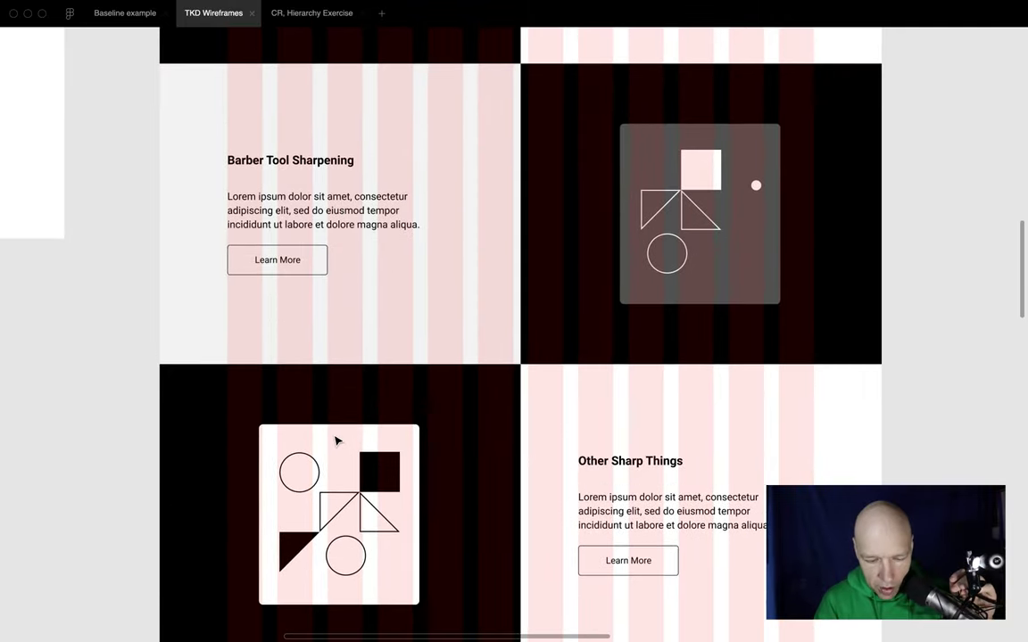
scroll(337, 441, "down", 7)
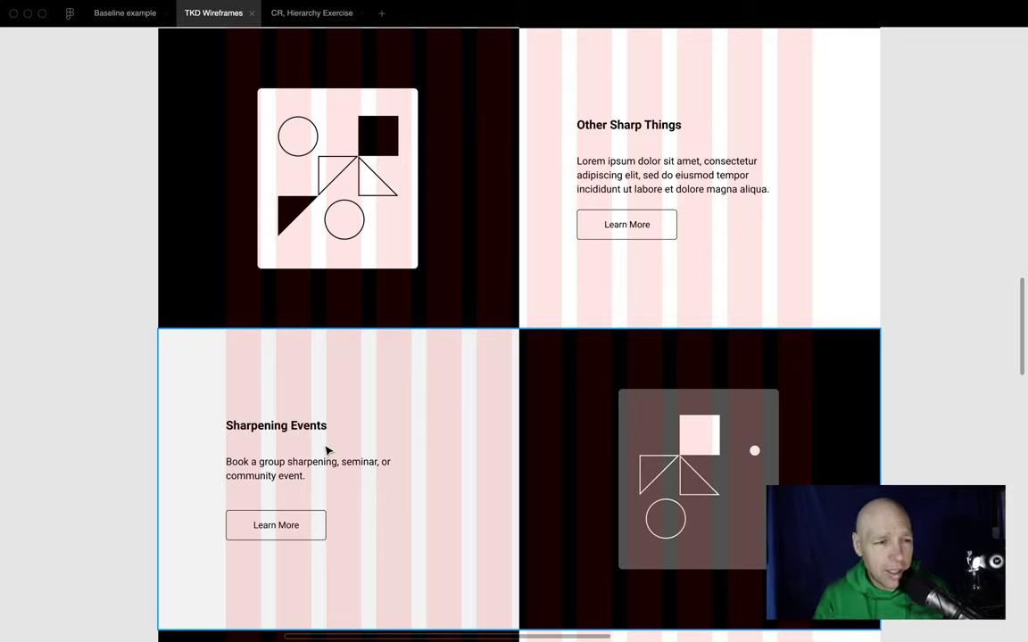
scroll(327, 451, "down", 9)
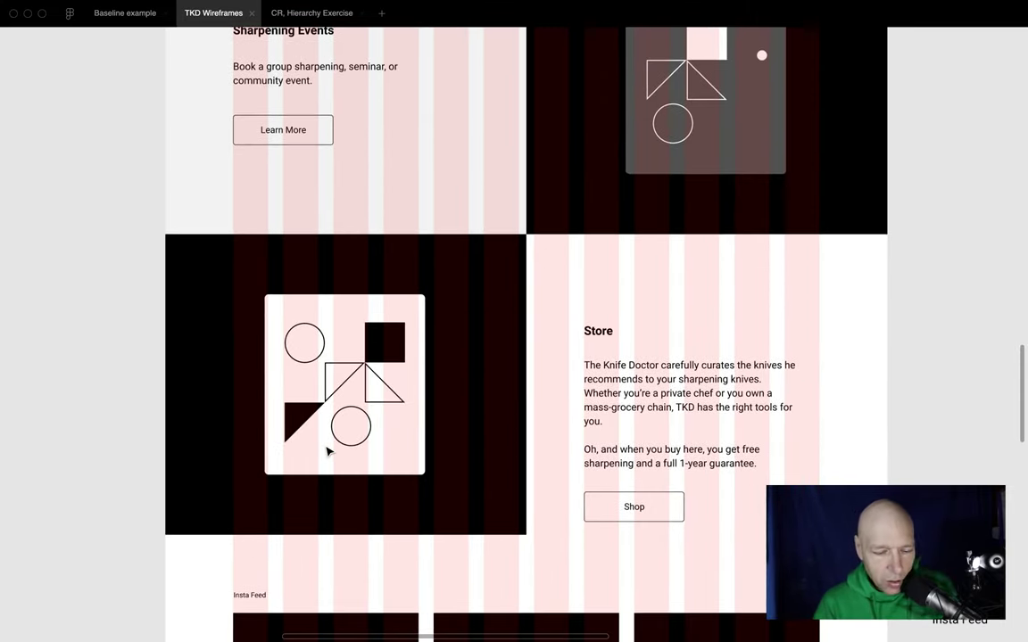
scroll(326, 450, "down", 8)
scroll(326, 451, "up", 9)
scroll(326, 451, "up", 20)
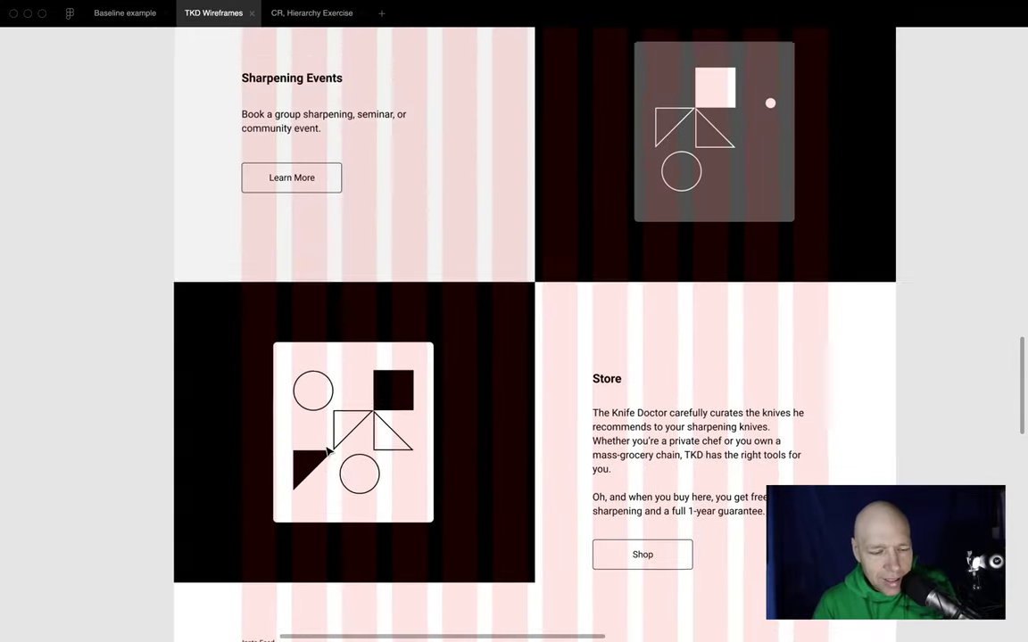
scroll(326, 451, "up", 3)
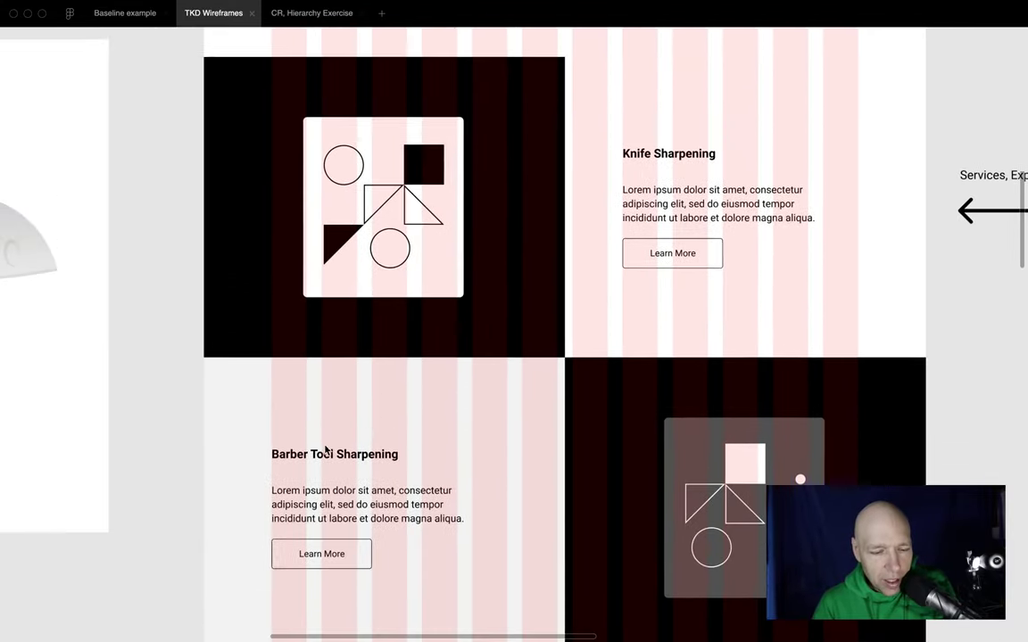
scroll(326, 451, "right", 4)
scroll(327, 451, "right", 2)
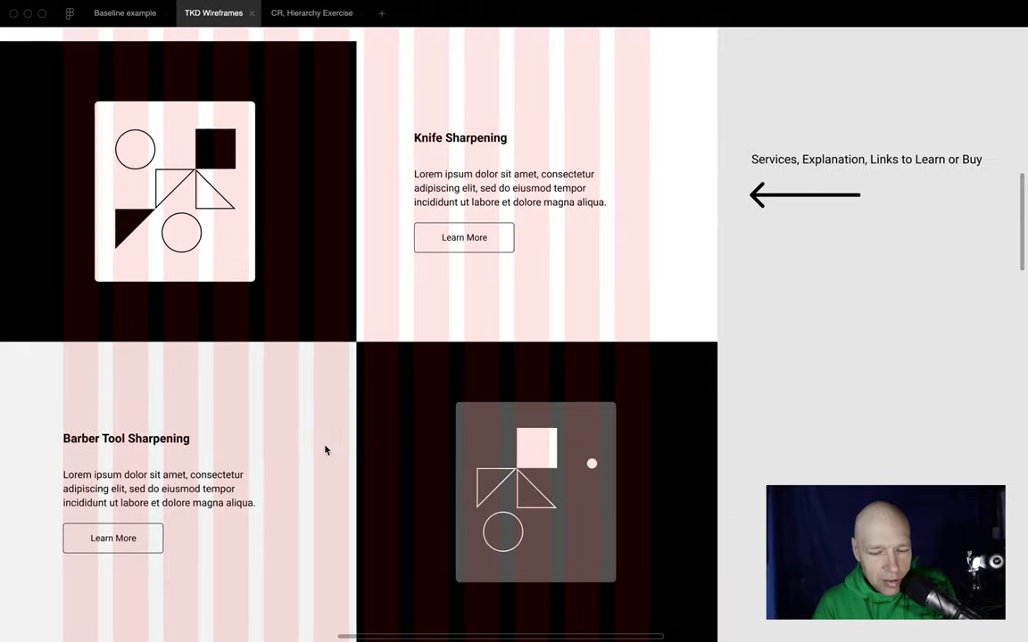
scroll(566, 319, "left", 4)
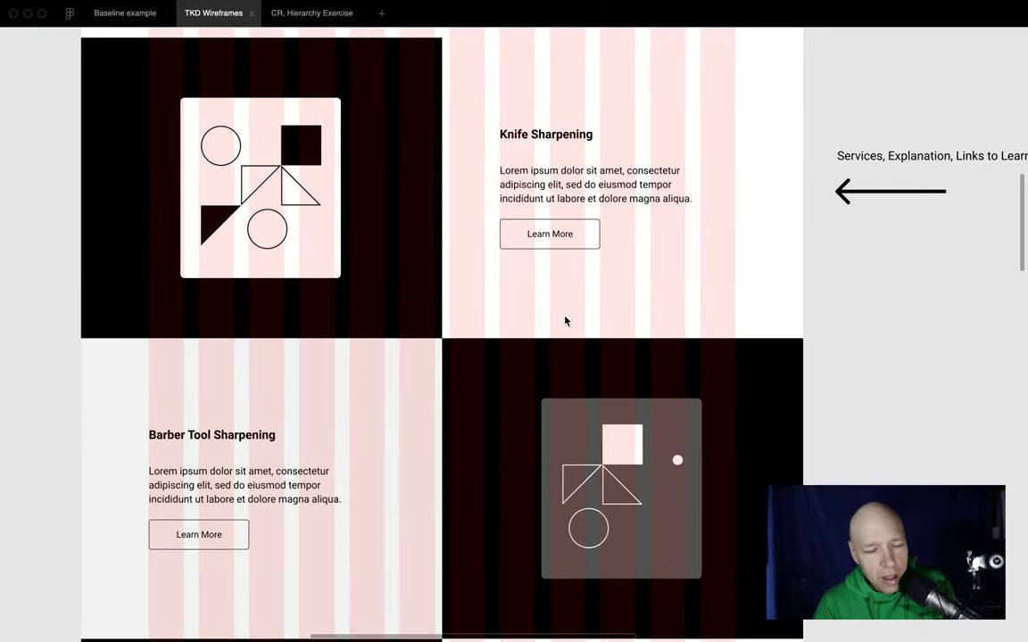
Examine the rest of the Landing Page wireframe, from Other Sharp Things through the Insta Feed and Blog/SEO to the contact form
scroll(566, 320, "down", 10)
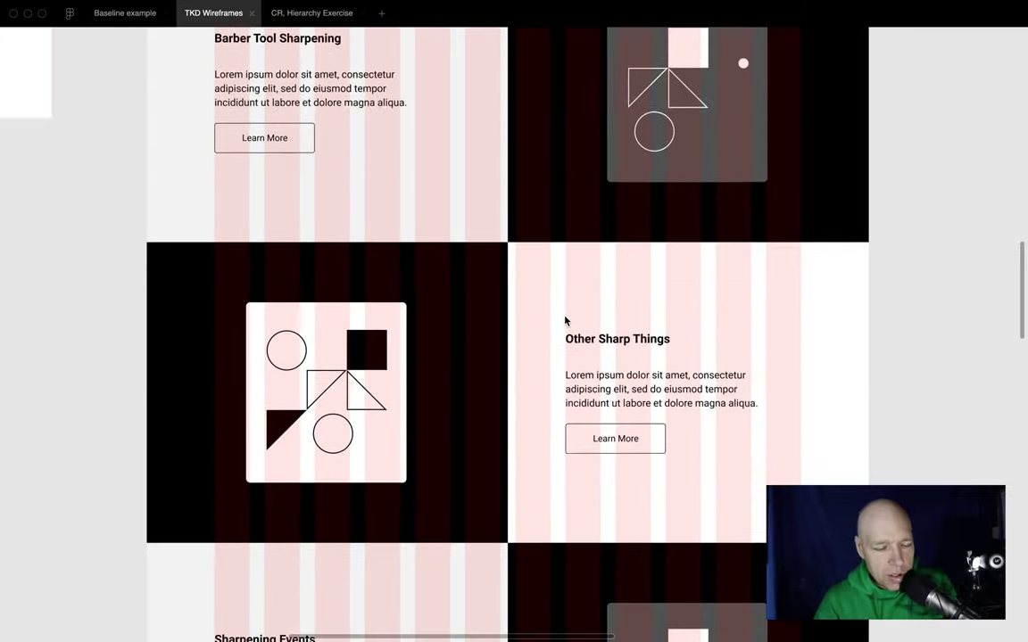
scroll(565, 321, "down", 14)
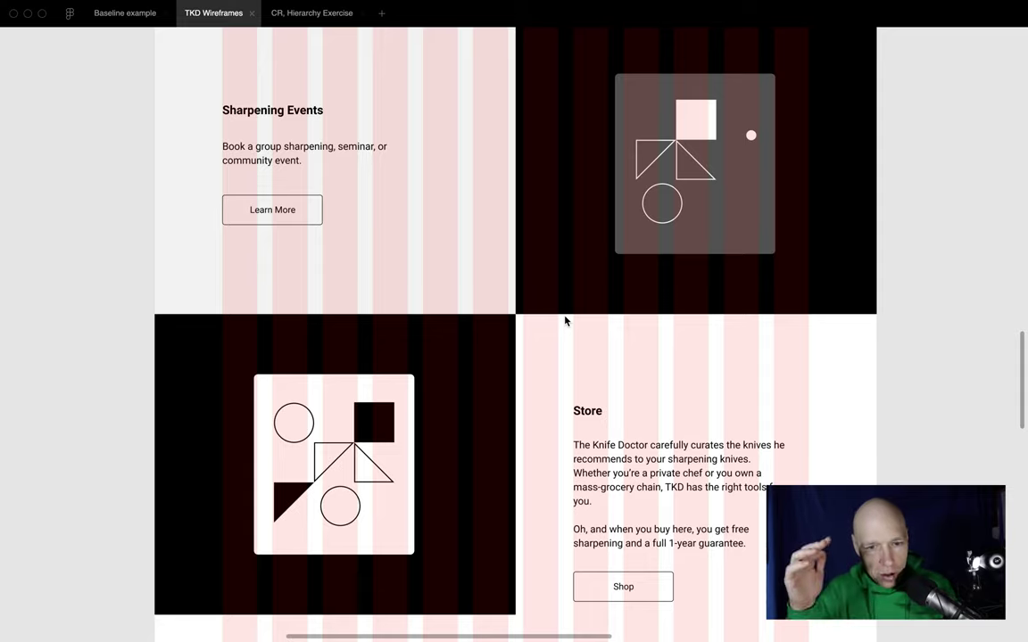
scroll(565, 320, "down", 10)
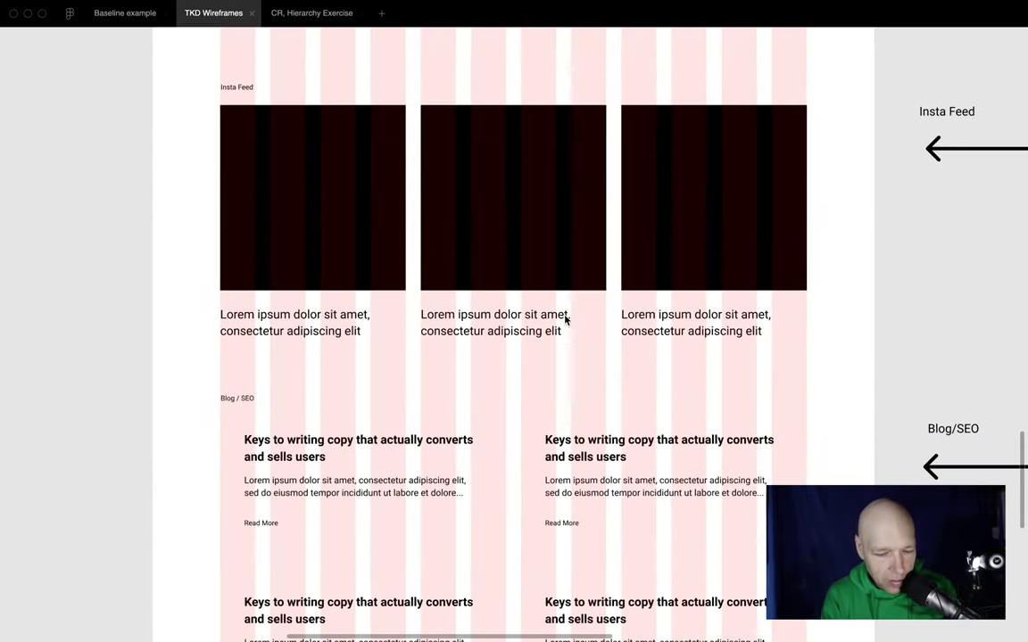
scroll(564, 320, "right", 3)
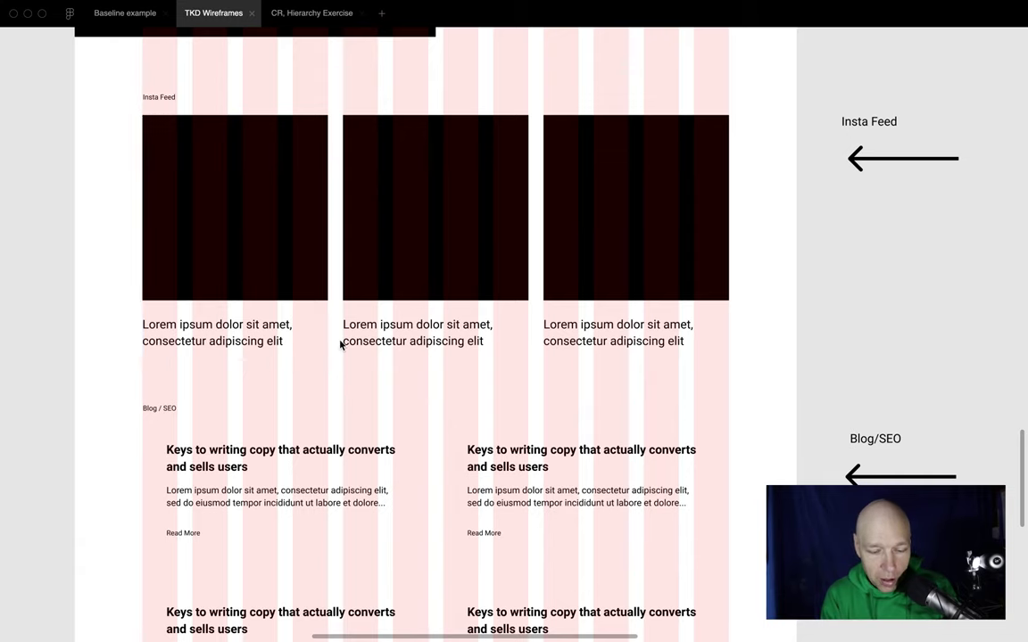
scroll(340, 344, "down", 8)
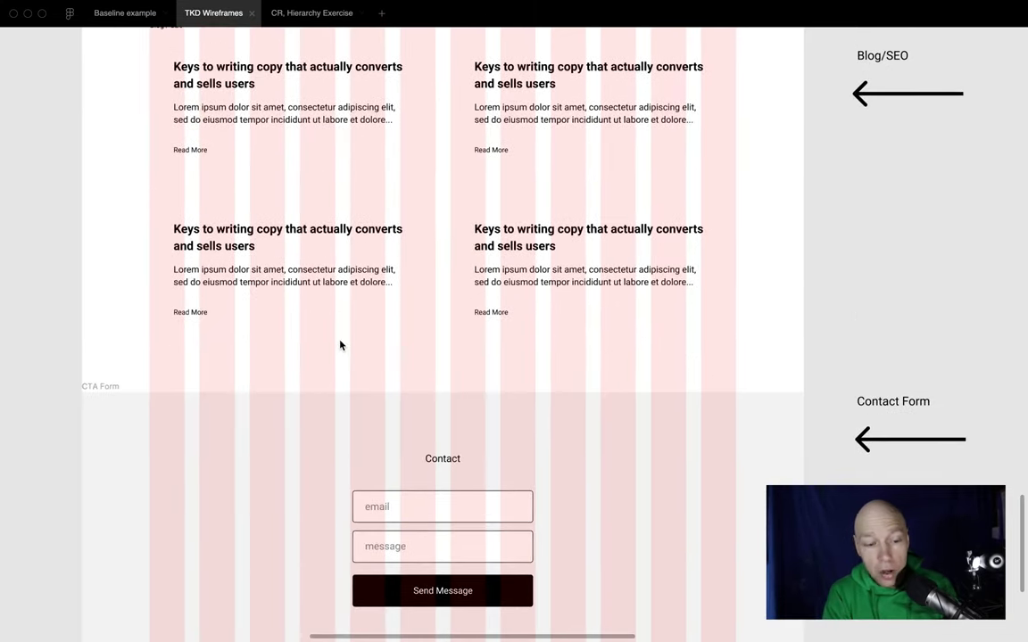
scroll(340, 345, "up", 3)
scroll(340, 345, "left", 1)
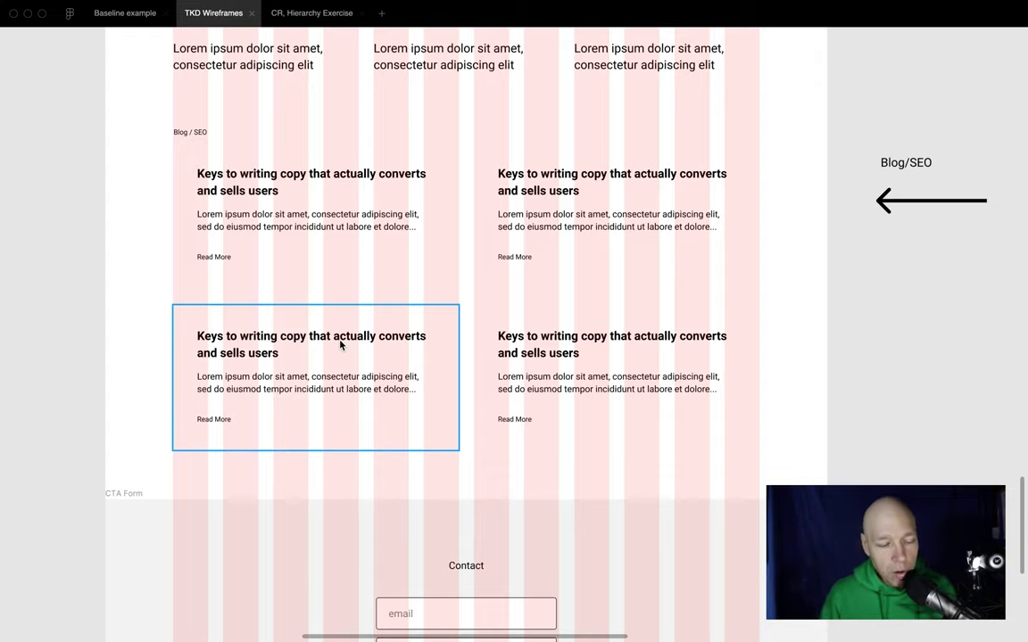
Examine the Landing Page from its footer and contact form back up through Blog/SEO and Insta Feed to the service sections
scroll(340, 346, "down", 5)
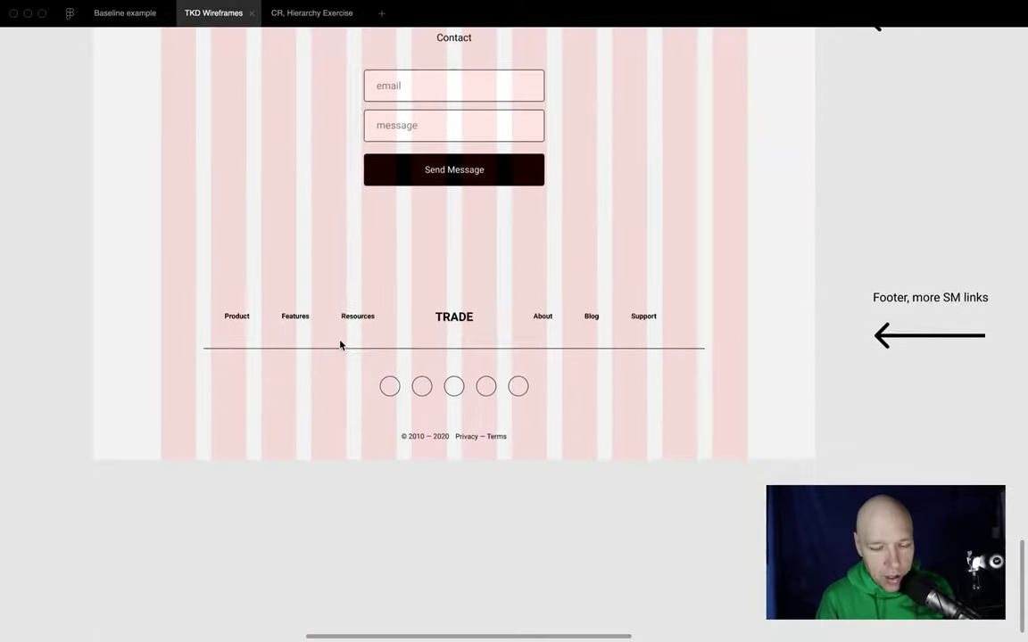
scroll(340, 345, "up", 1)
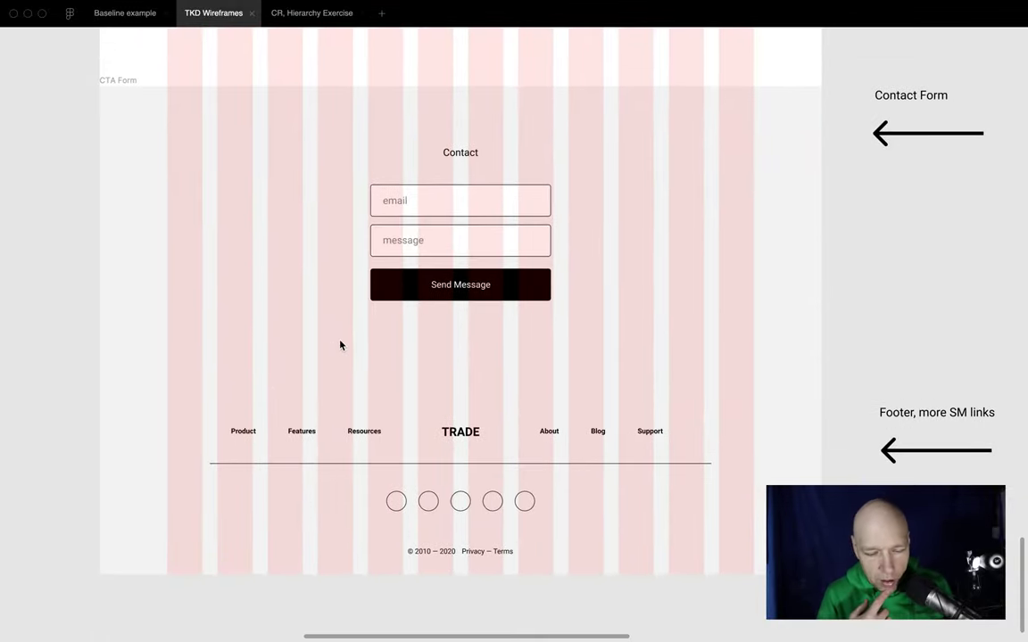
scroll(340, 345, "up", 10)
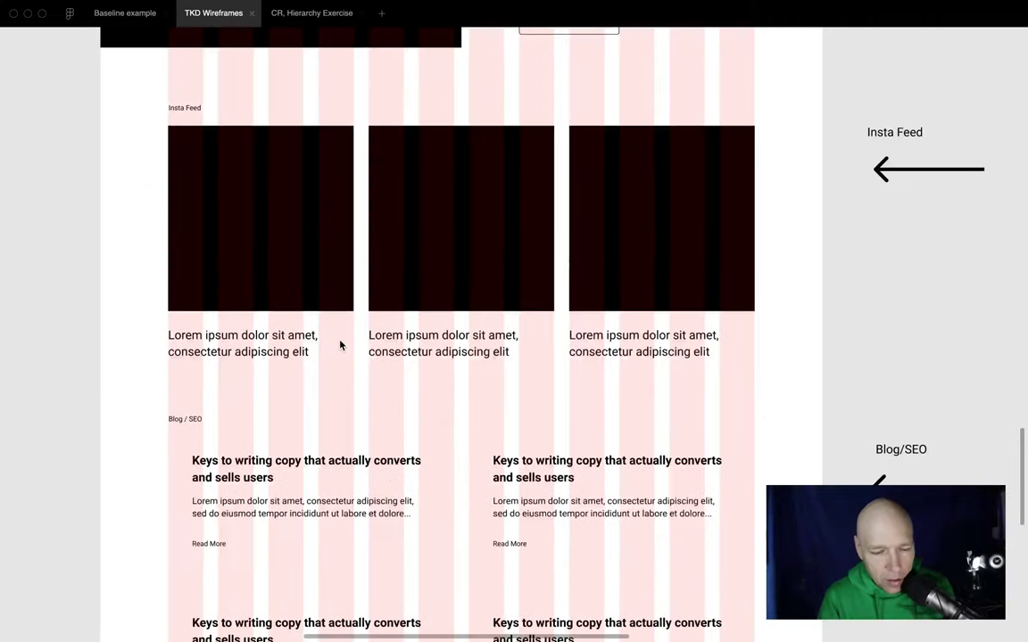
scroll(340, 345, "up", 1)
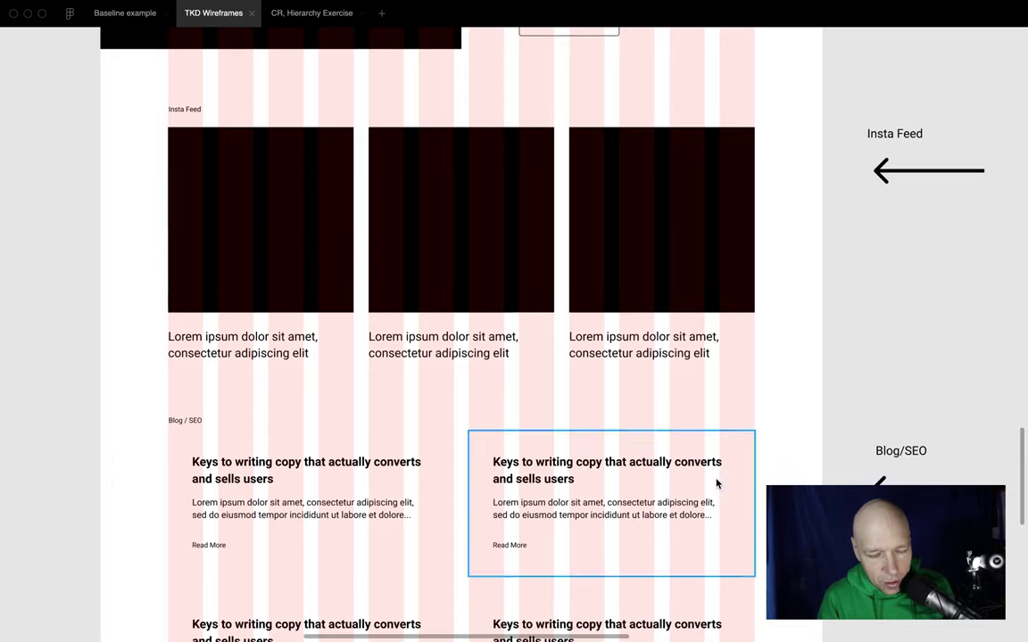
scroll(443, 206, "up", 15)
scroll(443, 206, "down", 5)
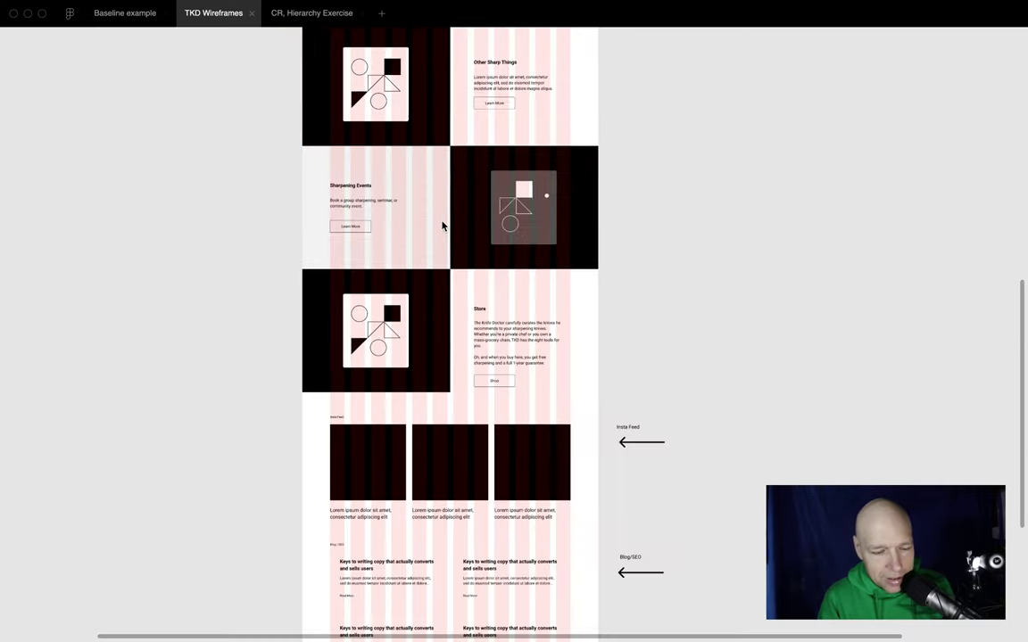
scroll(442, 225, "up", 6)
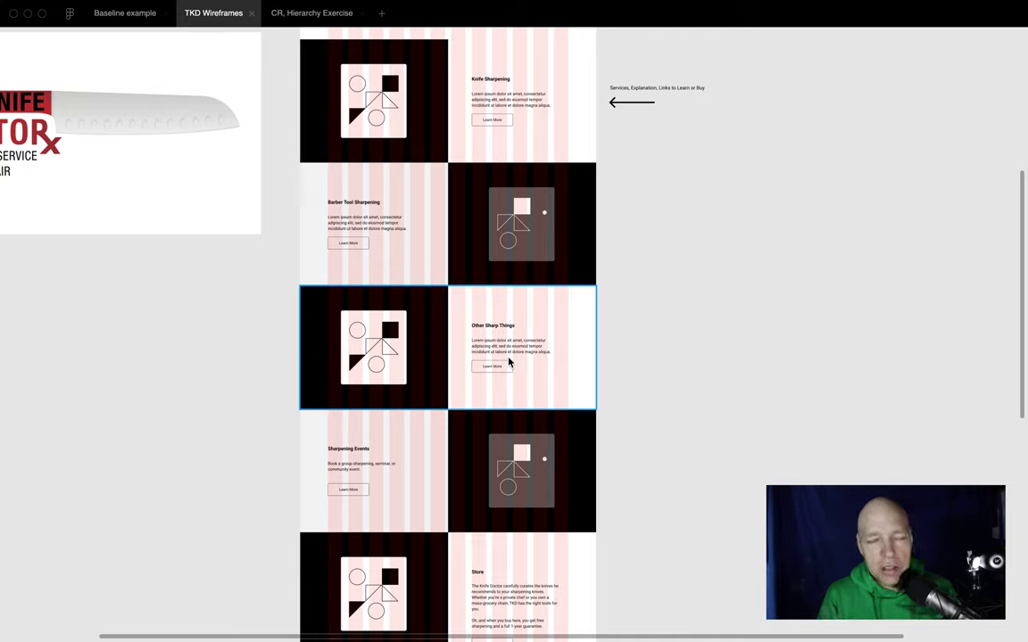
scroll(509, 362, "up", 5)
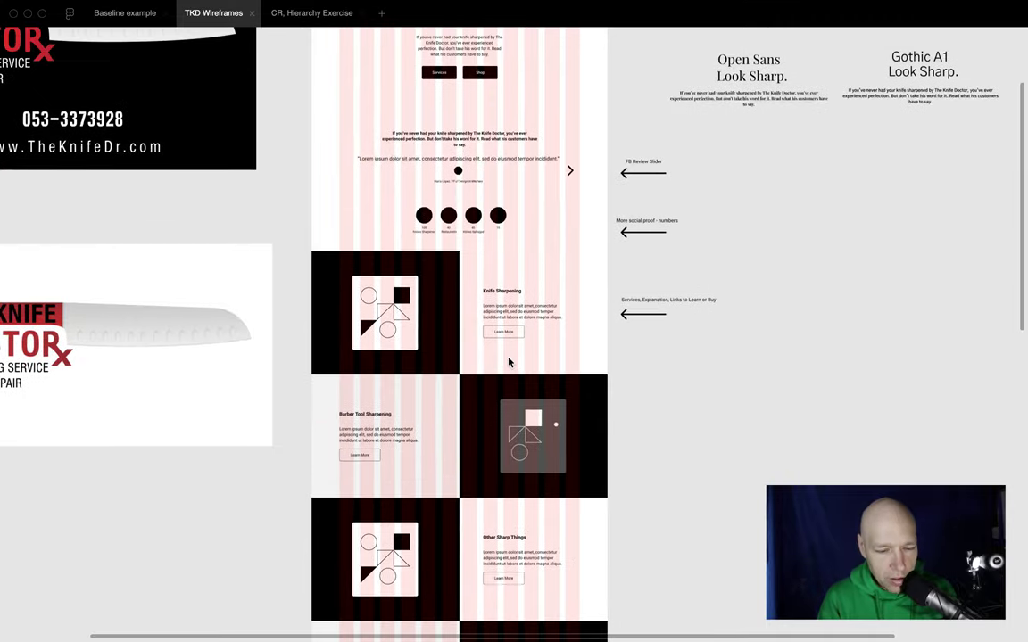
Examine the Landing Page's header, Look Sharp hero, review slider and social proof numbers, and its sharpening service sections
scroll(509, 363, "up", 2)
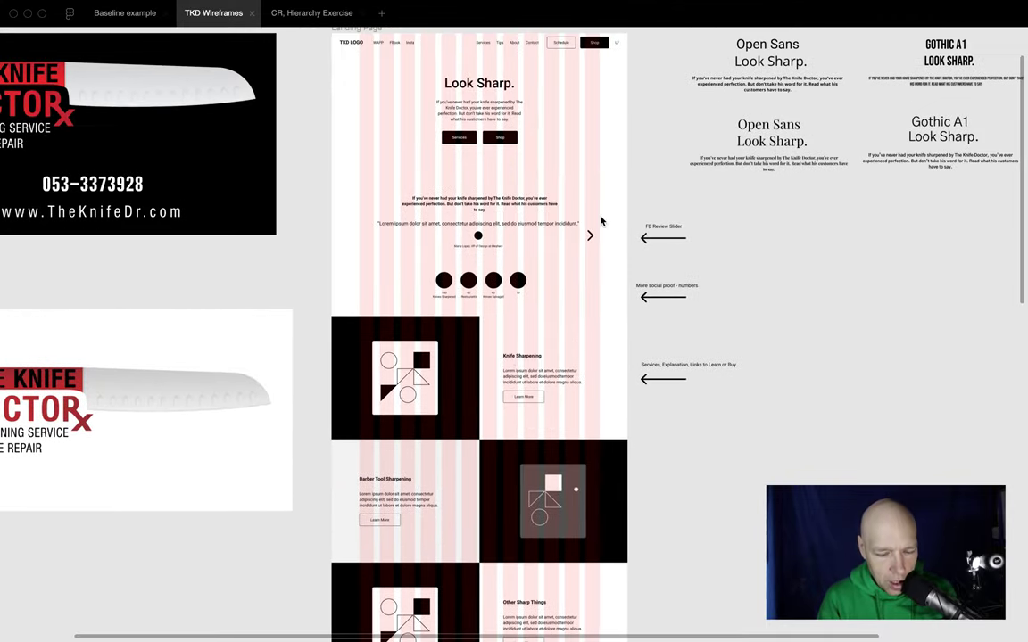
scroll(600, 221, "up", 5)
scroll(601, 221, "down", 2)
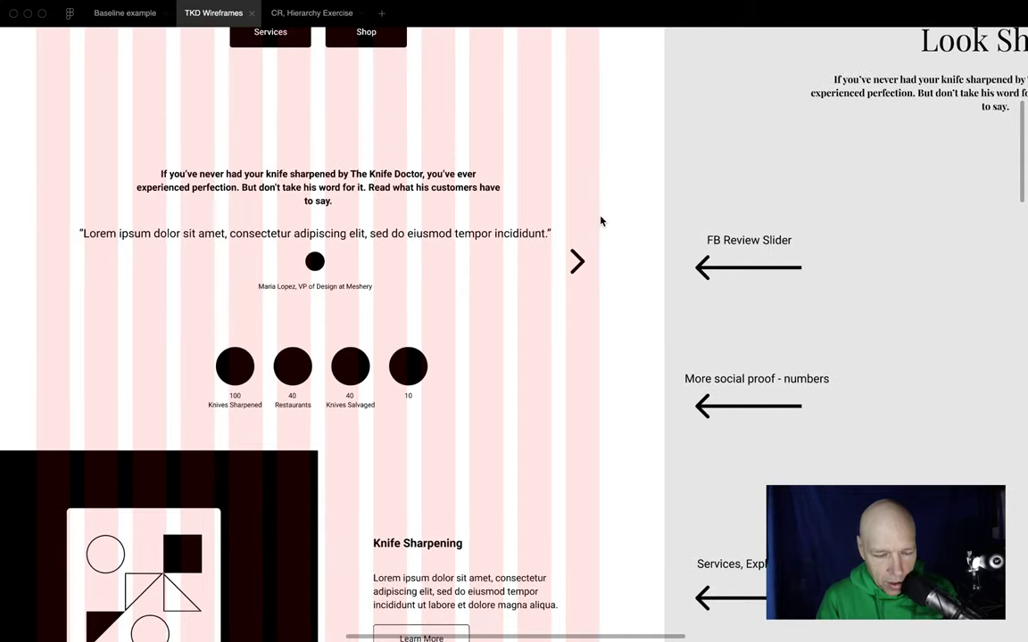
scroll(601, 220, "up", 2)
scroll(601, 220, "left", 3)
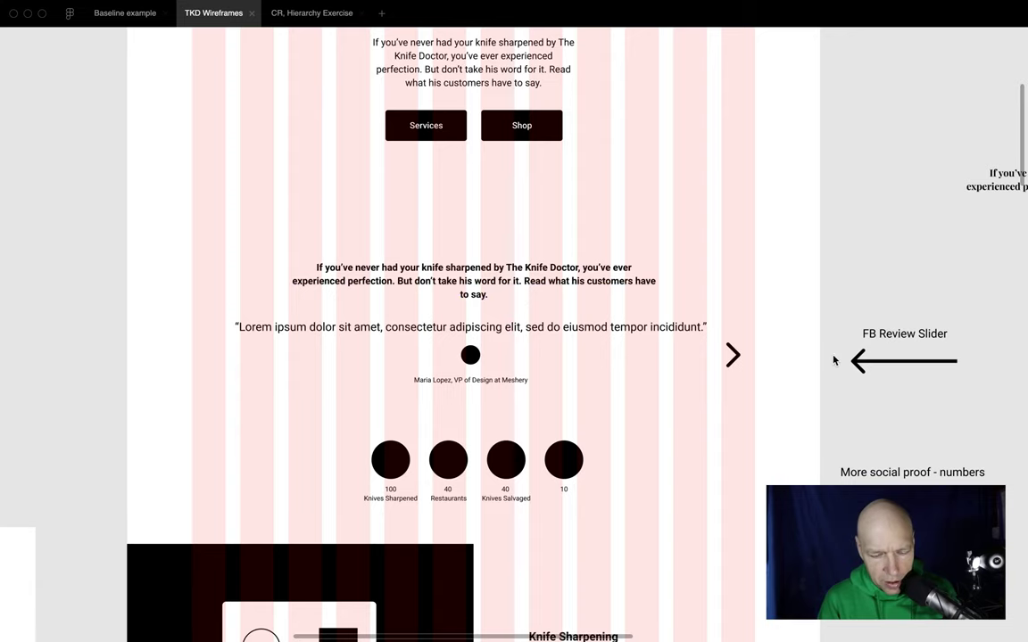
scroll(724, 360, "up", 5)
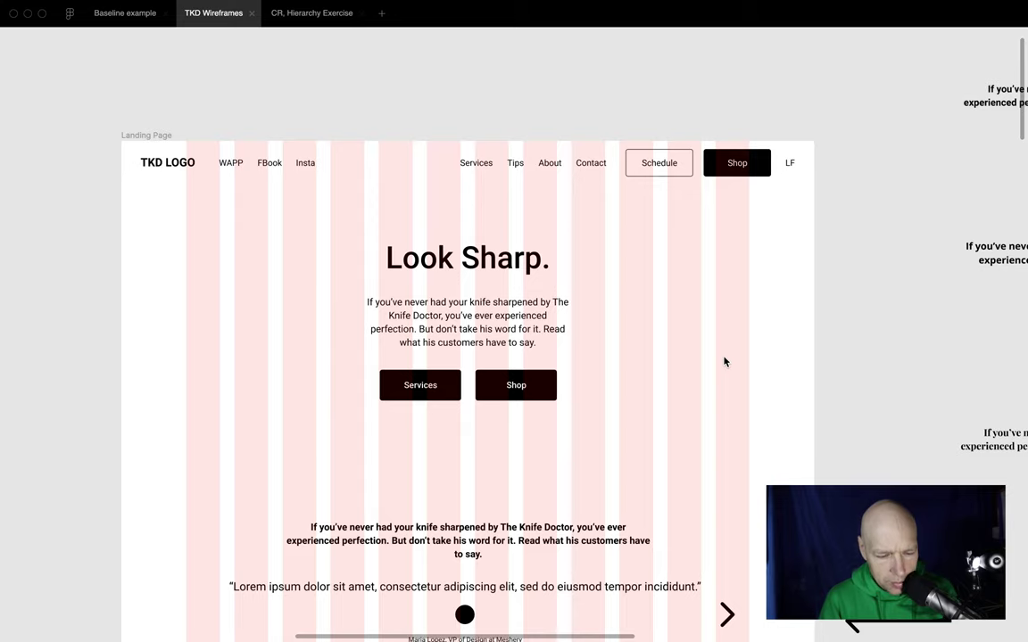
scroll(724, 361, "right", 3)
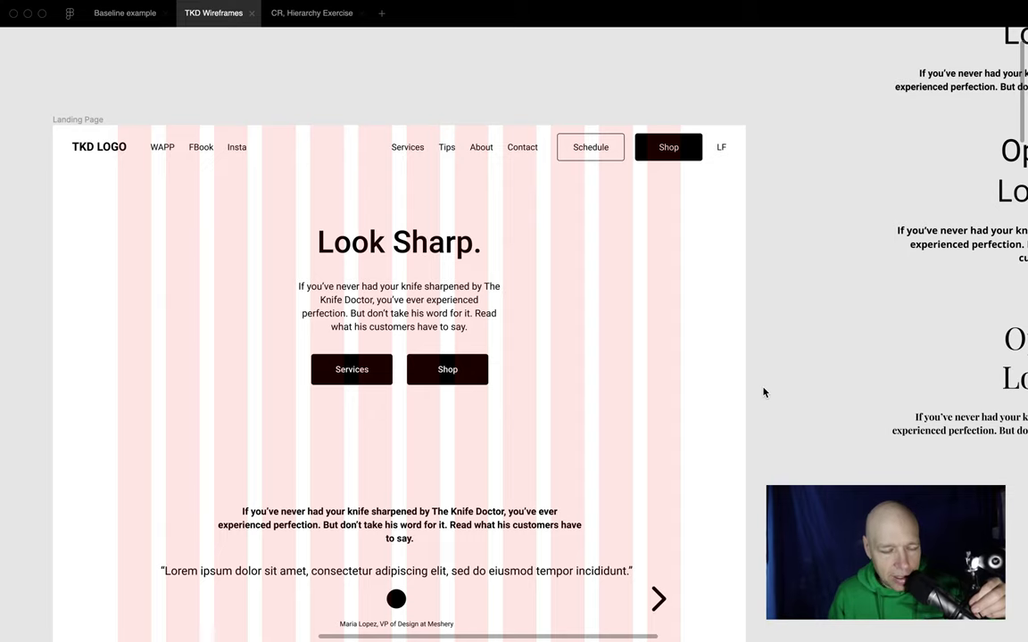
scroll(762, 391, "down", 5, "ctrl")
scroll(763, 392, "down", 5)
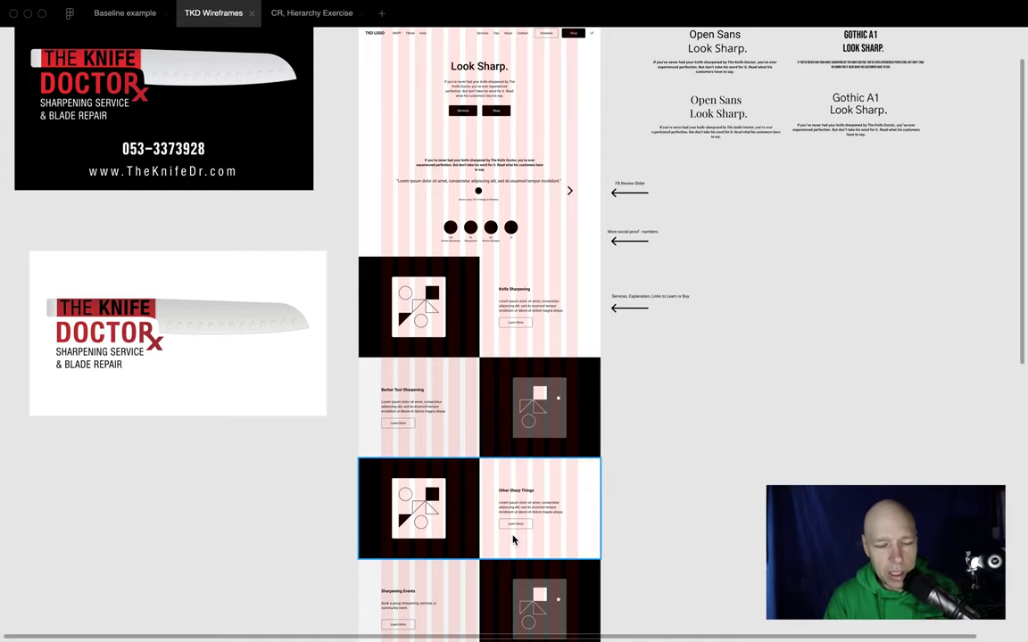
scroll(513, 540, "down", 3)
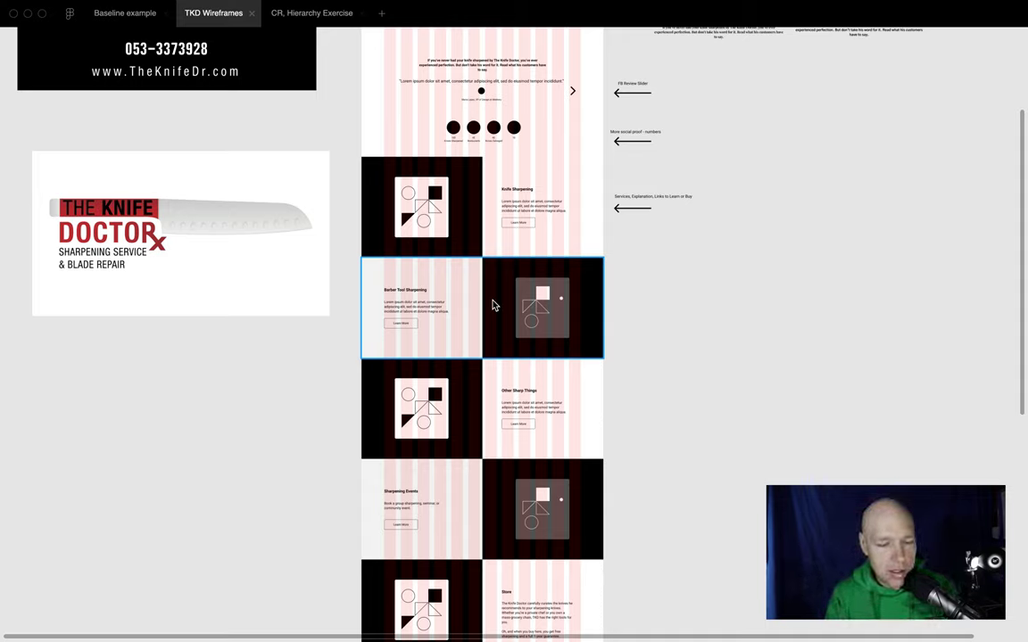
left_click(496, 232)
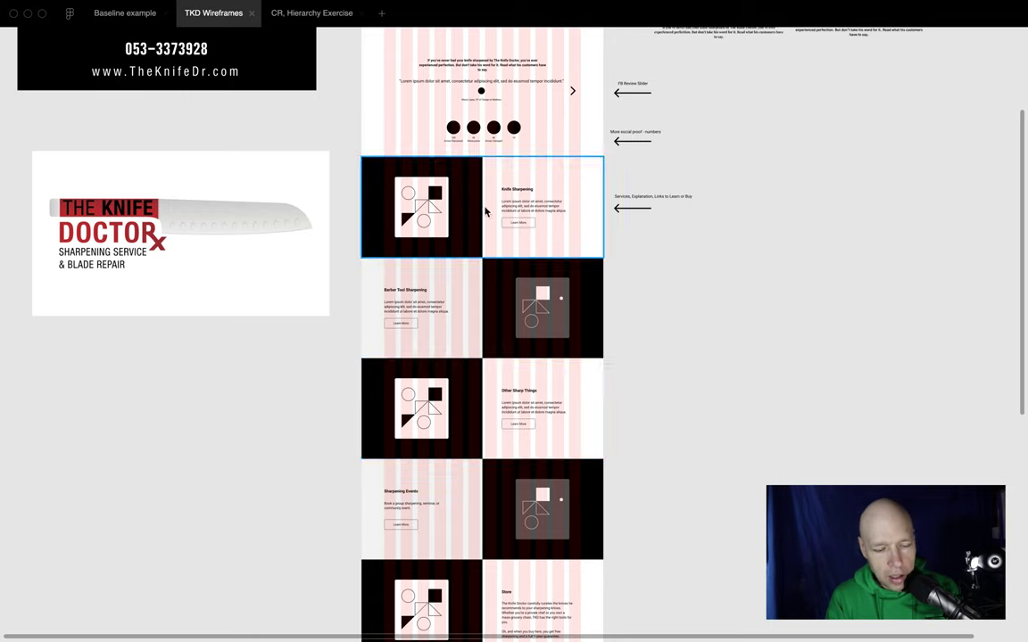
left_click(538, 533)
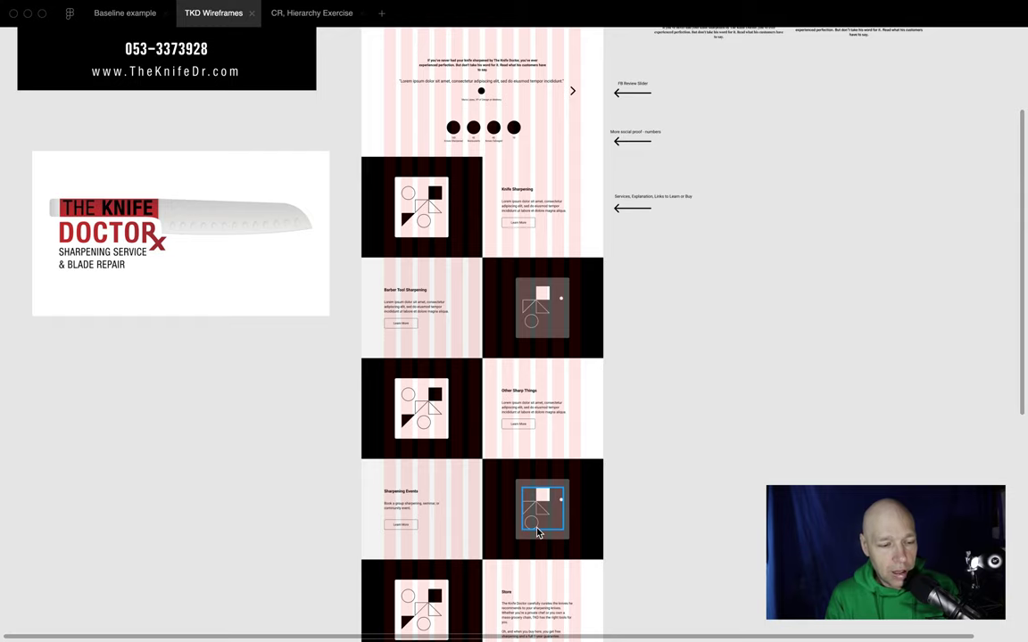
Move the white Knife Doctor logo card so it lines up directly beneath the black one beside the Landing Page
scroll(538, 532, "down", 5)
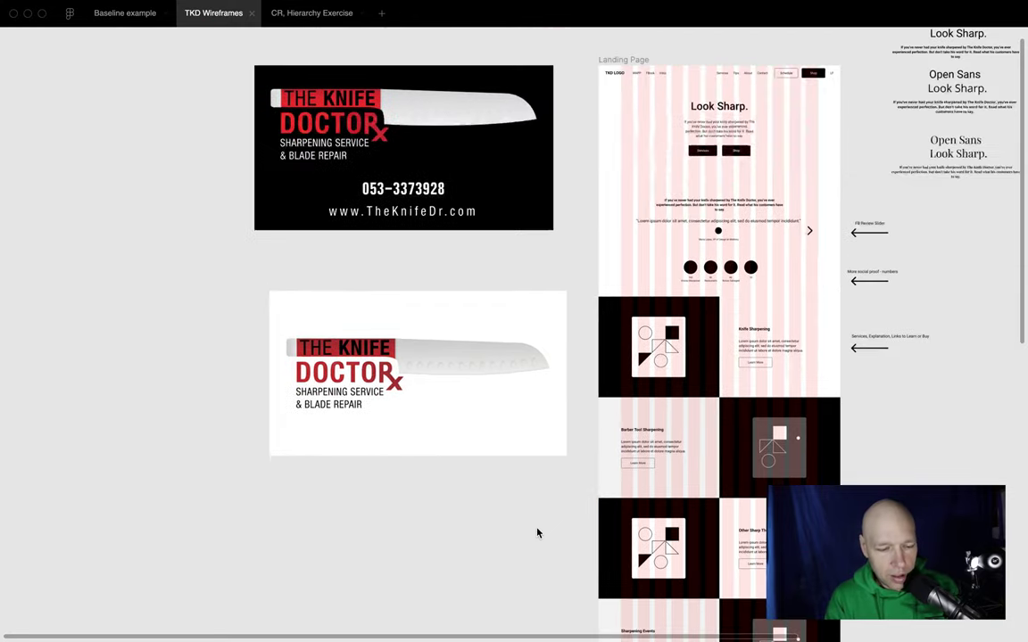
scroll(537, 531, "up", 2)
scroll(538, 531, "right", 2)
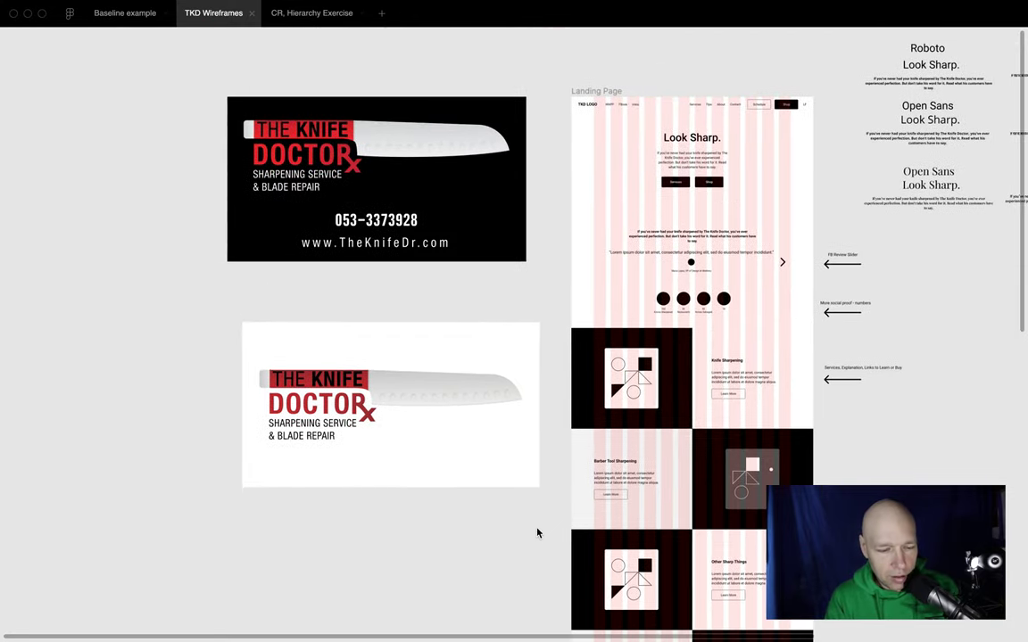
left_click(402, 401)
left_click_drag(402, 402, 384, 391)
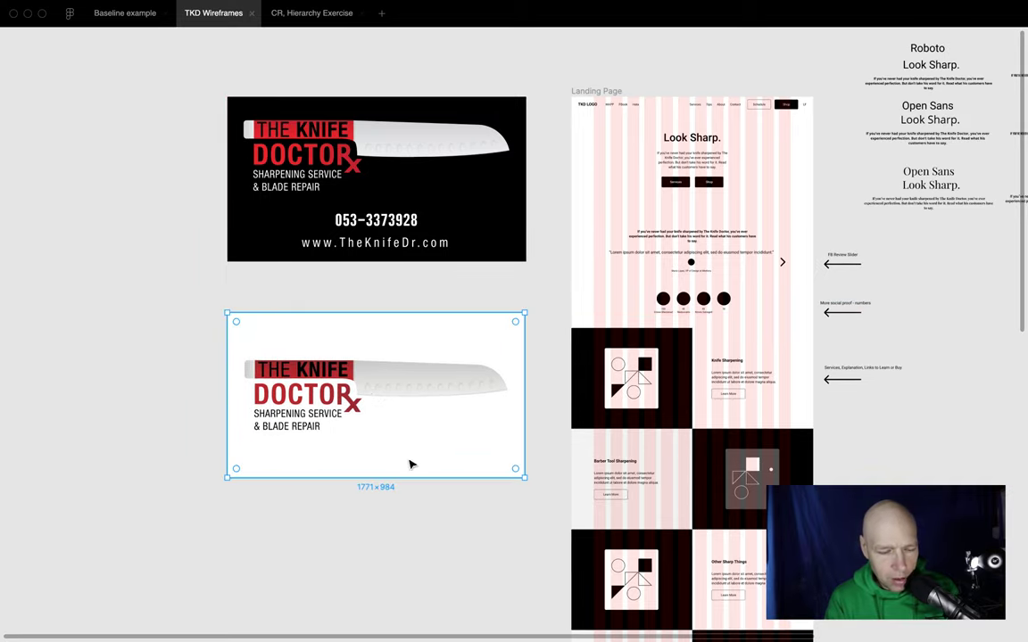
left_click(408, 300)
scroll(408, 301, "up", 2)
scroll(408, 301, "right", 1)
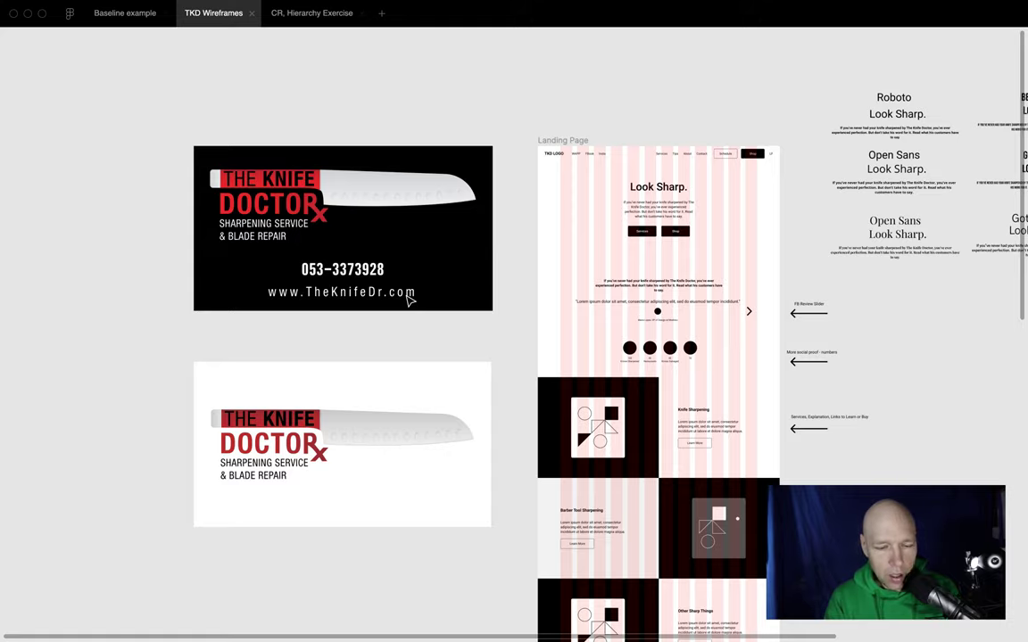
Duplicate the white Knife Doctor logo card and place the copy below the TKD LOGO text at about 302 × 168
scroll(557, 159, "up", 5)
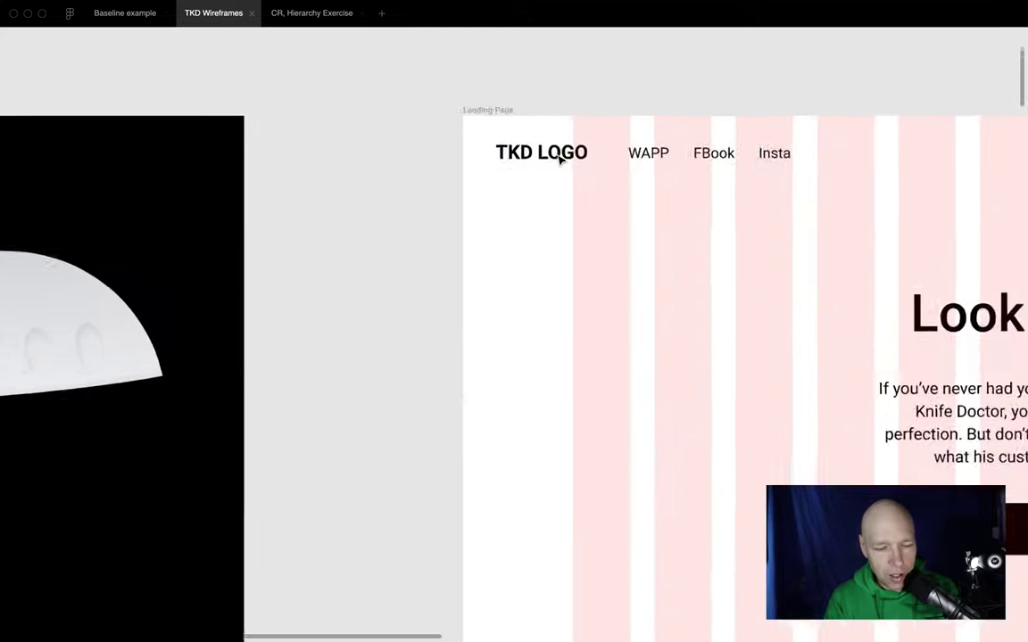
scroll(561, 159, "up", 1)
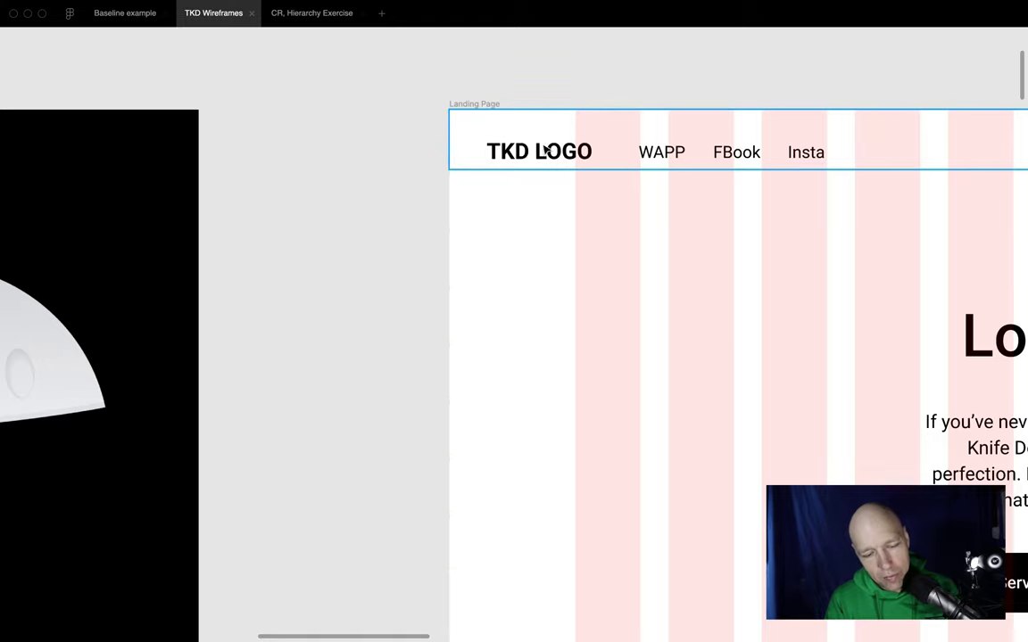
scroll(513, 152, "down", 6)
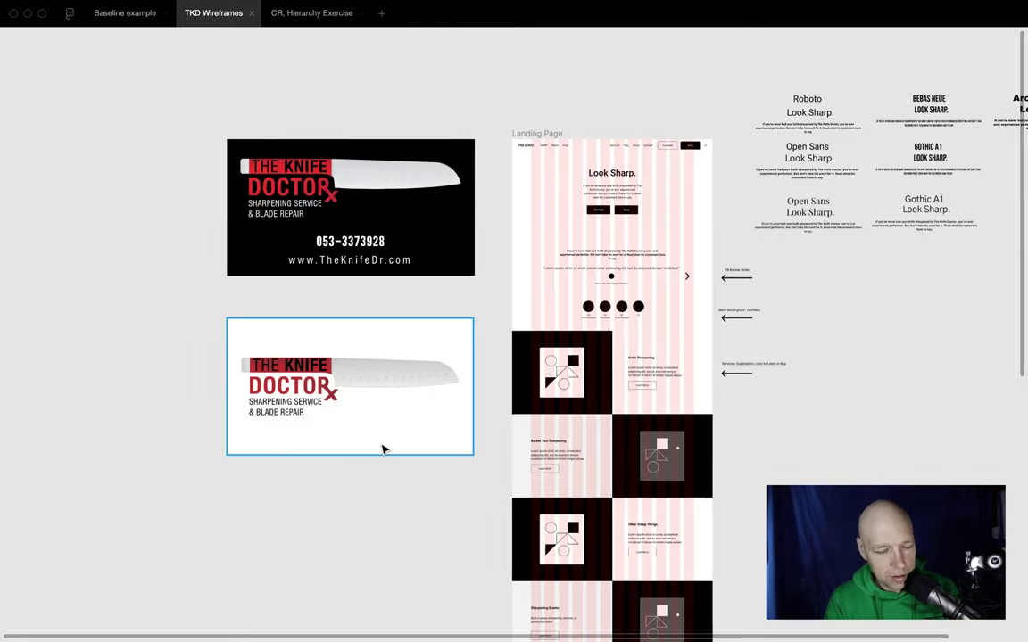
left_click(384, 448)
key("super+v")
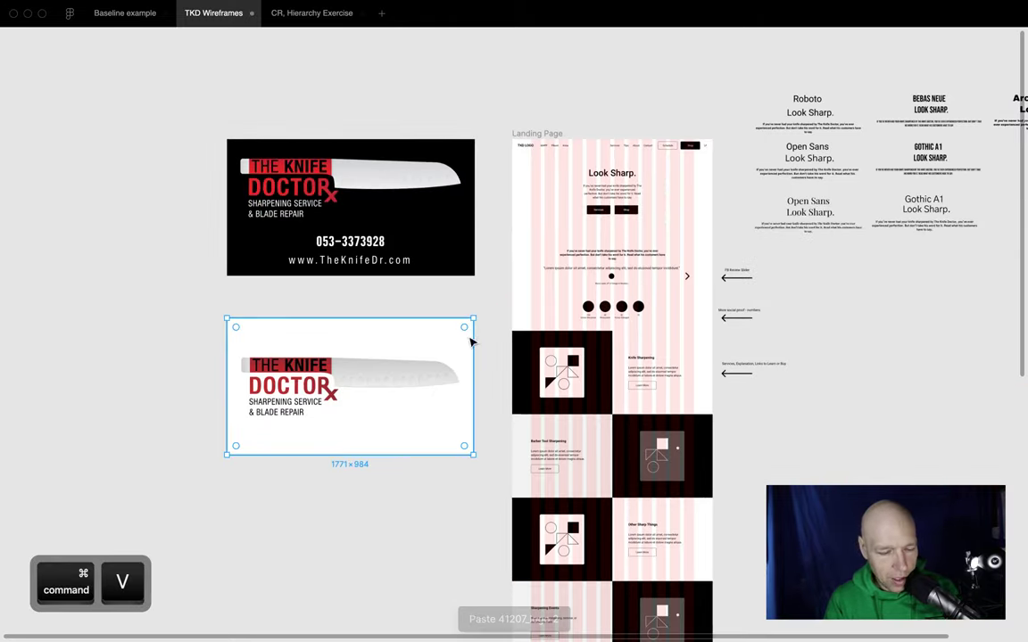
left_click_drag(473, 320, 540, 166)
scroll(540, 167, "up", 10)
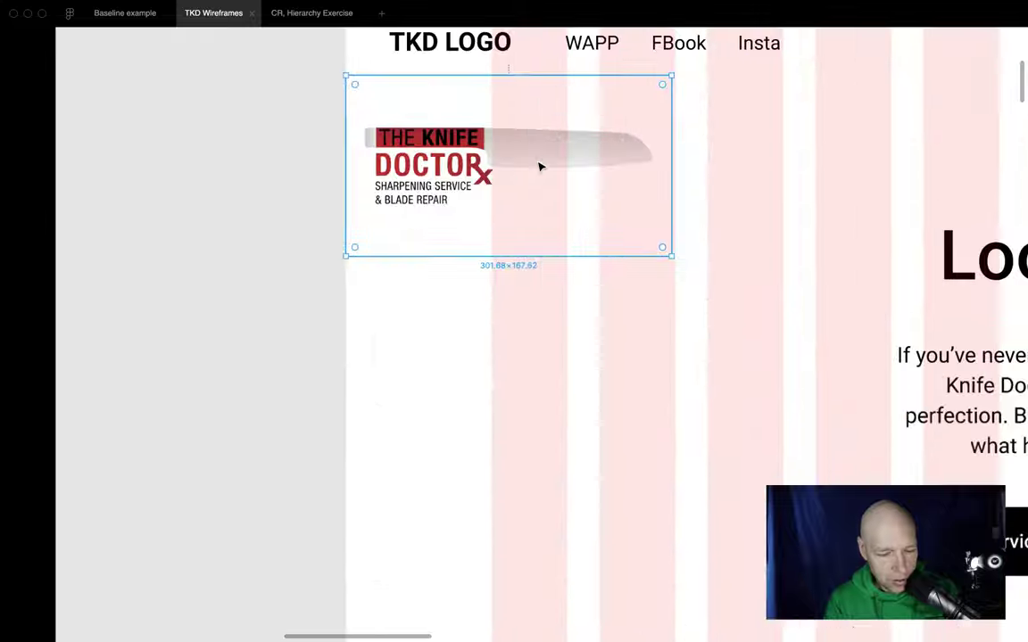
Scale the logo copy down to about 146 × 81 and position it over the TKD LOGO text in the header
left_click_drag(670, 79, 493, 46)
scroll(494, 46, "up", 5)
left_click(496, 61)
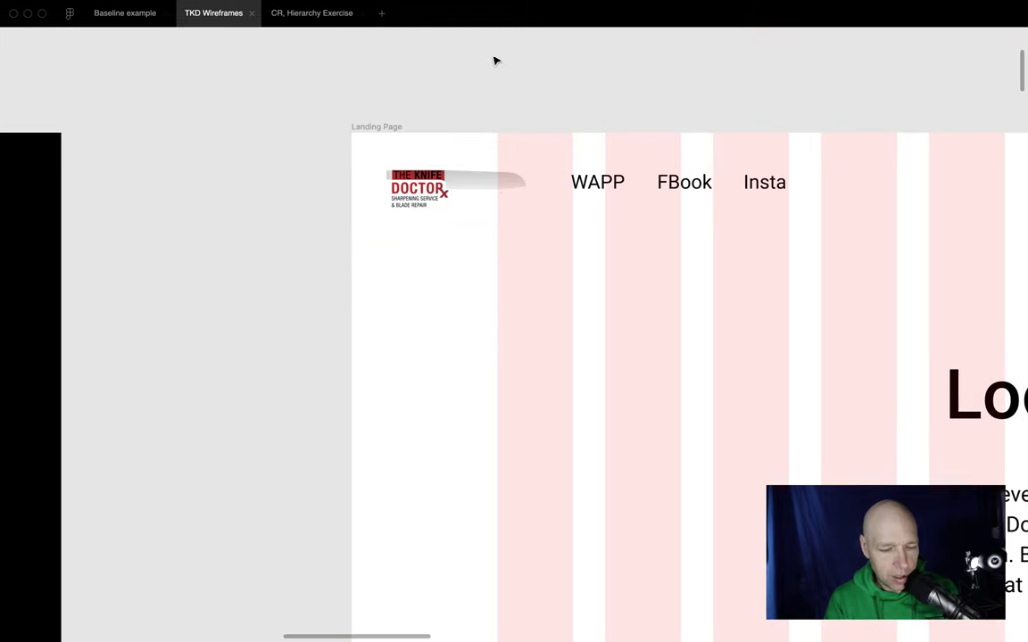
left_click_drag(487, 188, 487, 190)
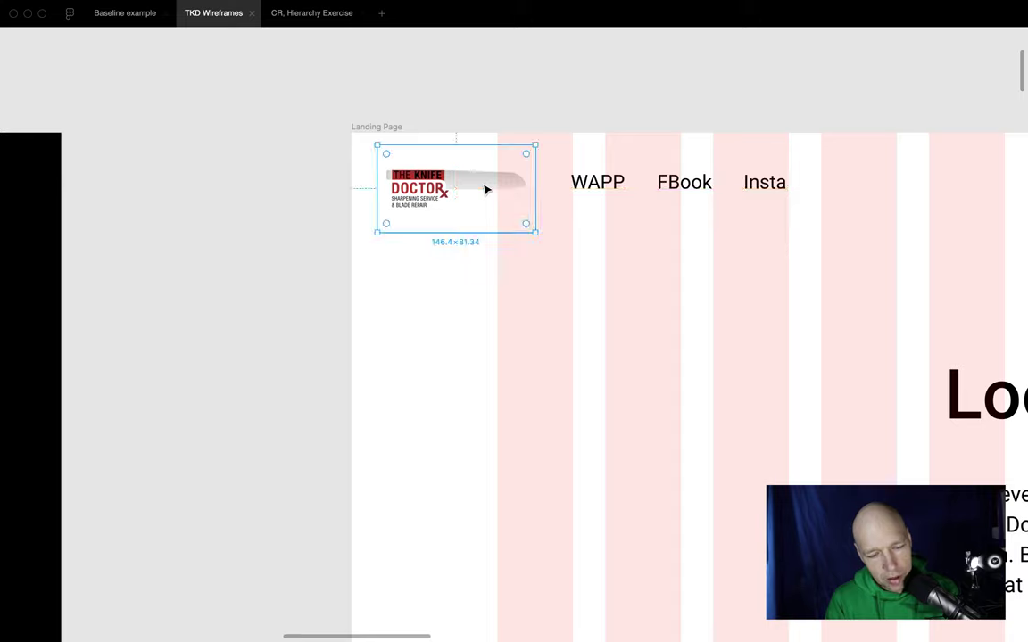
left_click(533, 106)
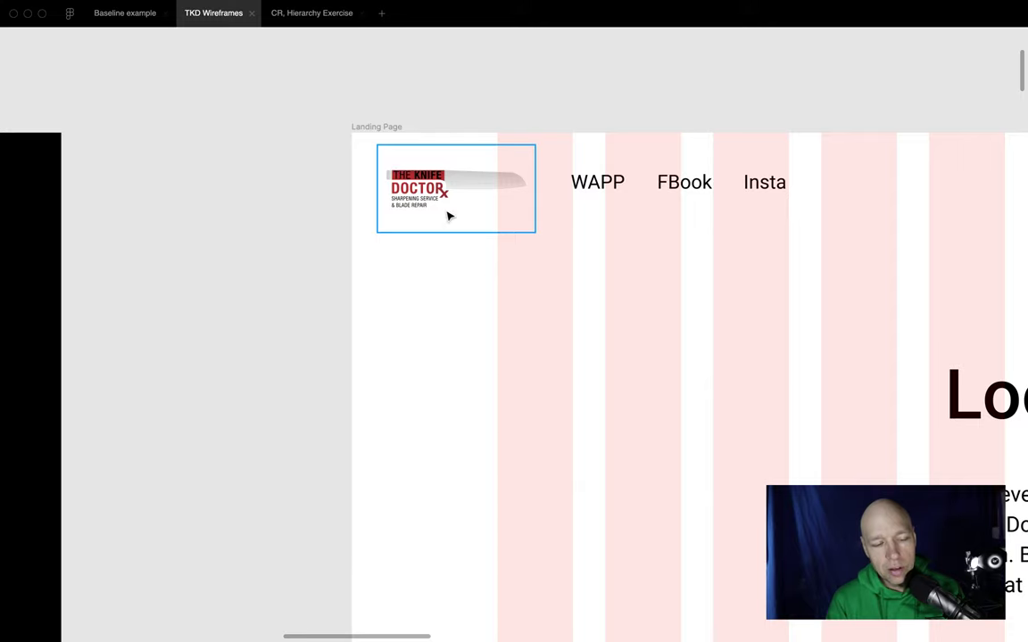
Inspect the logo image's detail in the Landing Page header and delete the image to uncover the TKD LOGO text
scroll(433, 174, "up", 10)
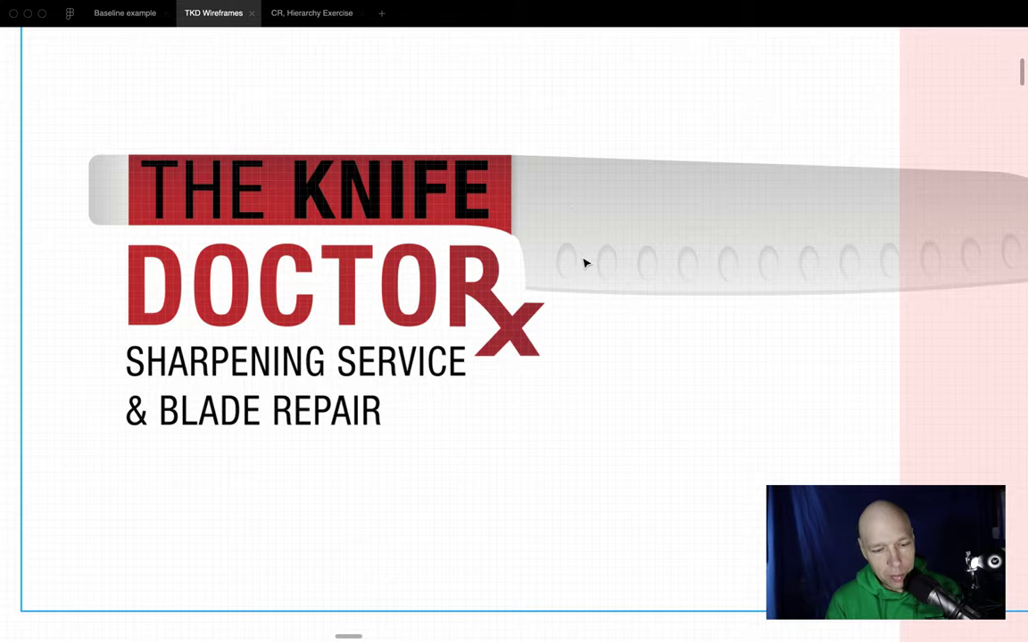
scroll(585, 263, "down", 10)
left_click(618, 310)
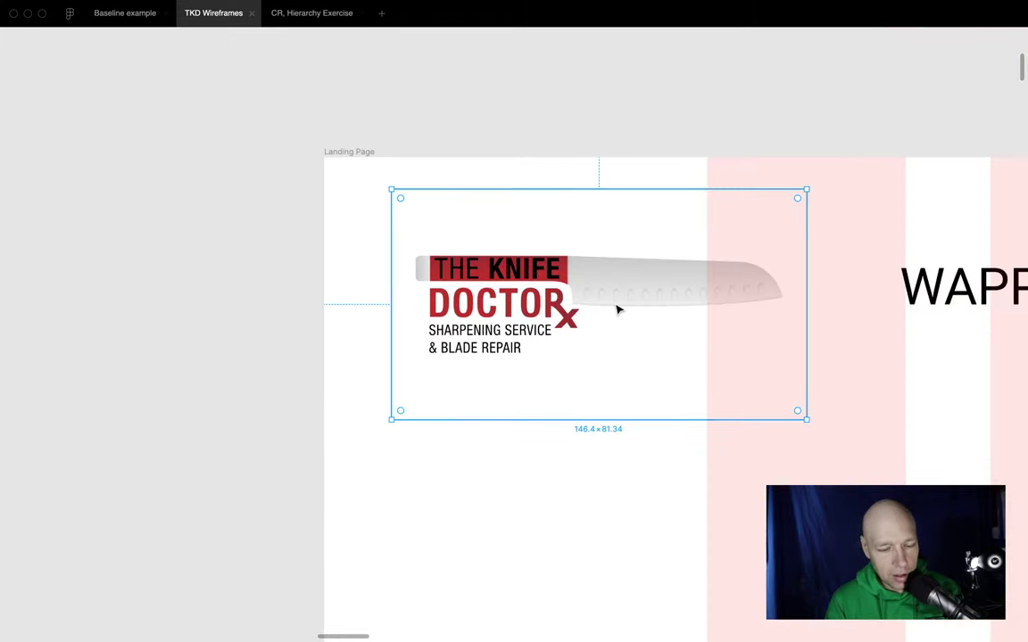
key("Delete")
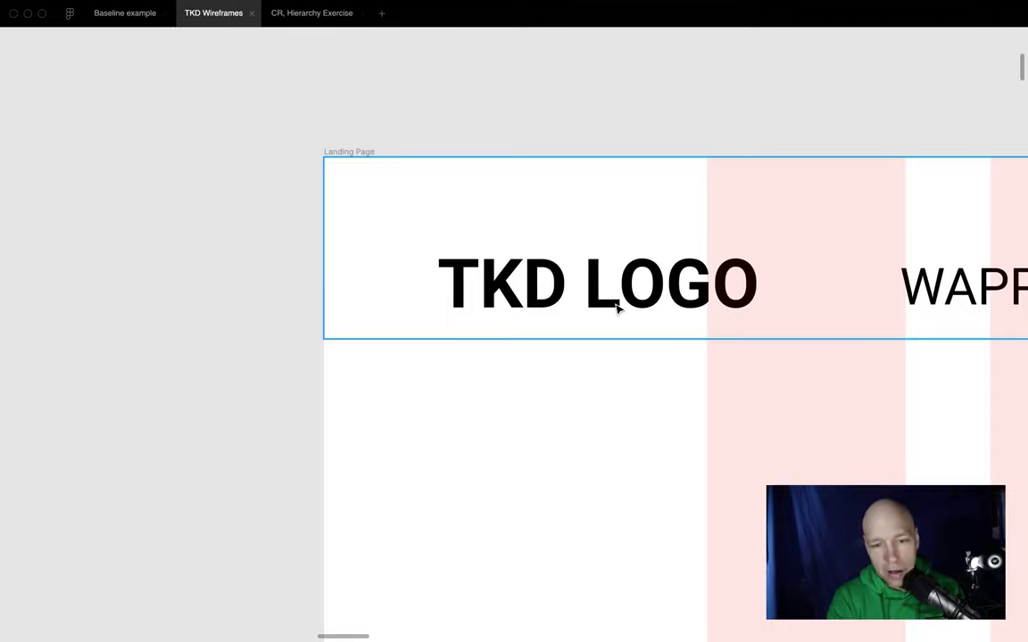
Examine the Landing Page from the header and hero down past the social proof numbers to the sharpening service sections
scroll(617, 310, "down", 5)
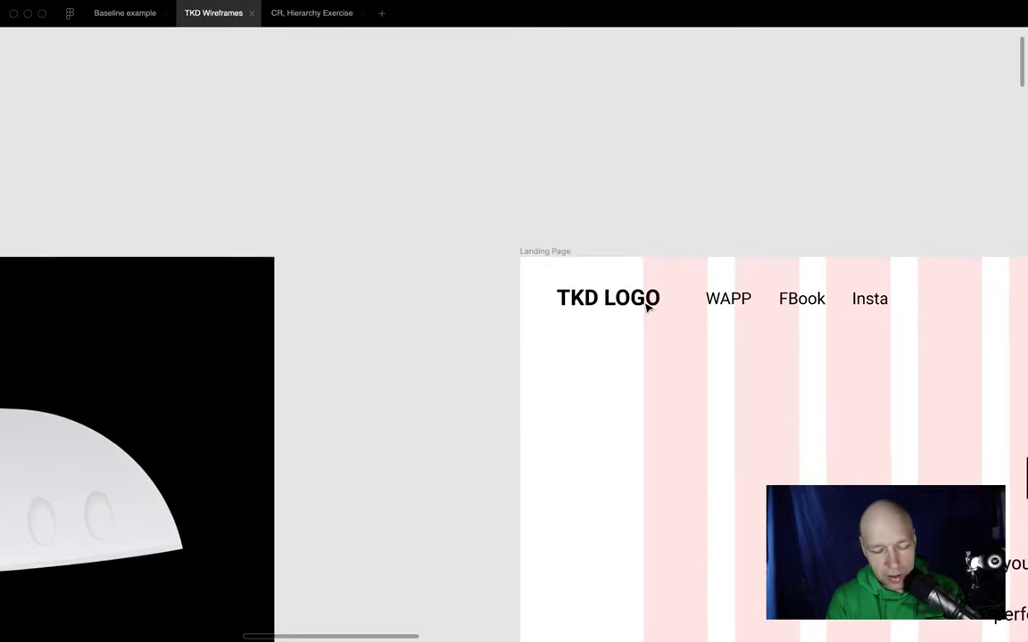
scroll(648, 307, "down", 10)
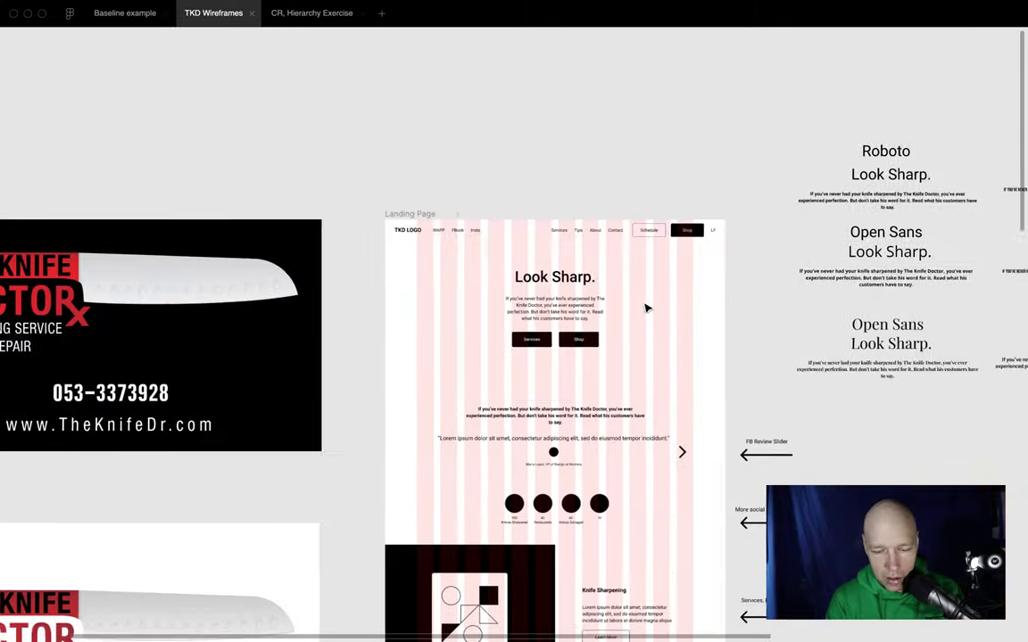
scroll(648, 308, "right", 2)
scroll(648, 308, "down", 3)
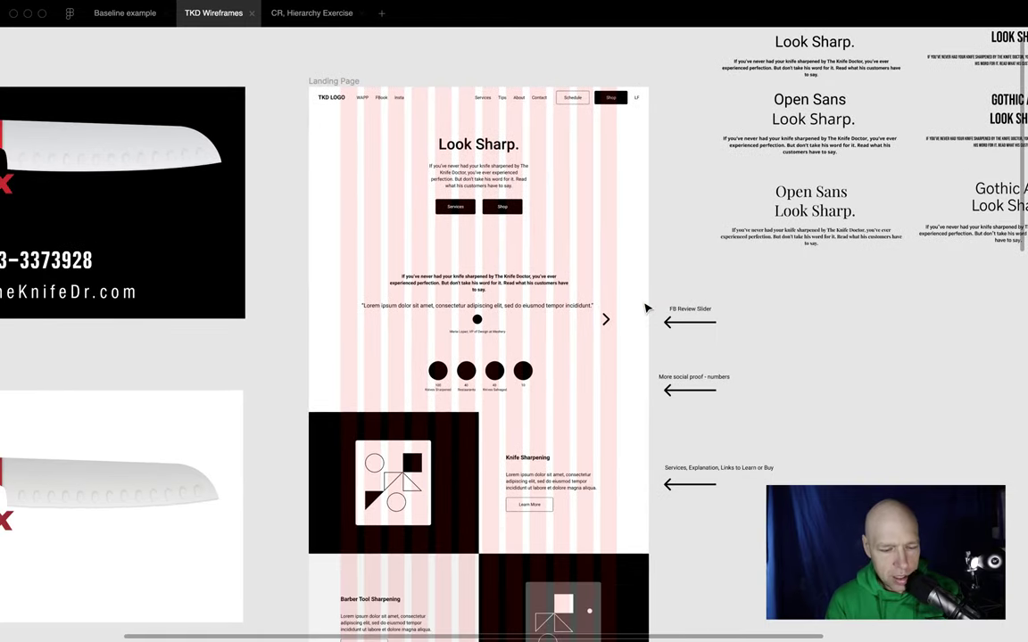
scroll(648, 308, "down", 5)
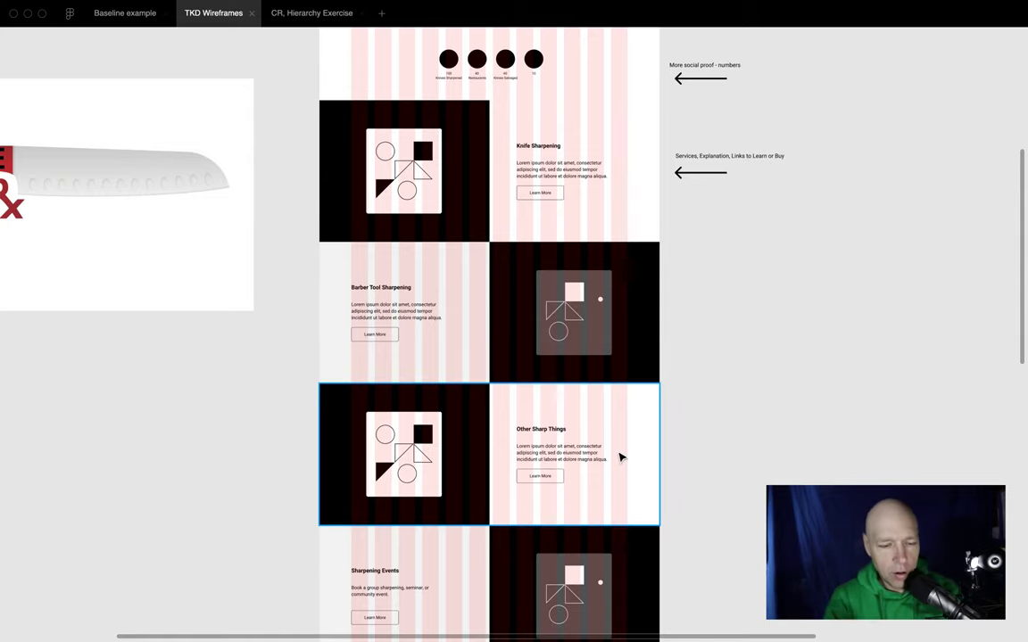
Switch to the browser and read the Exercise section of the newpragmatic.com content_for_ux page
key("ctrl+Left")
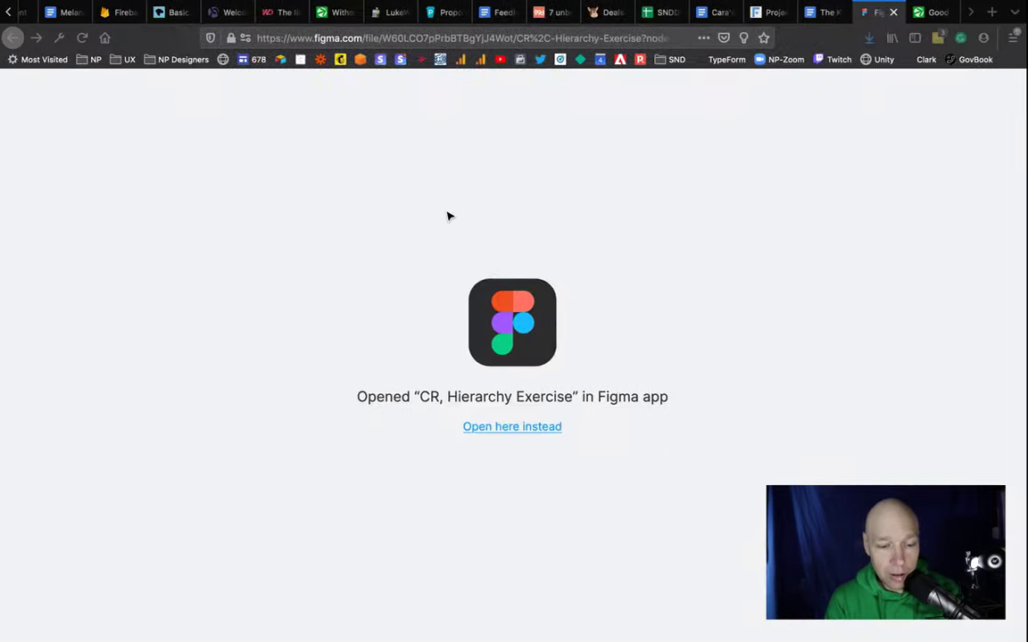
left_click(939, 12)
scroll(654, 299, "up", 10)
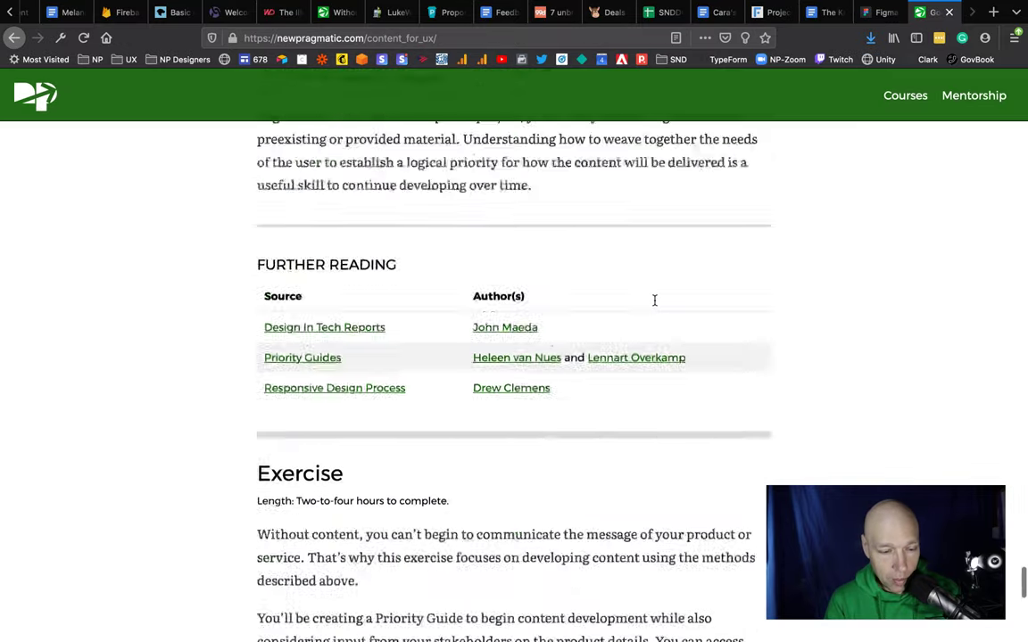
scroll(654, 299, "down", 10)
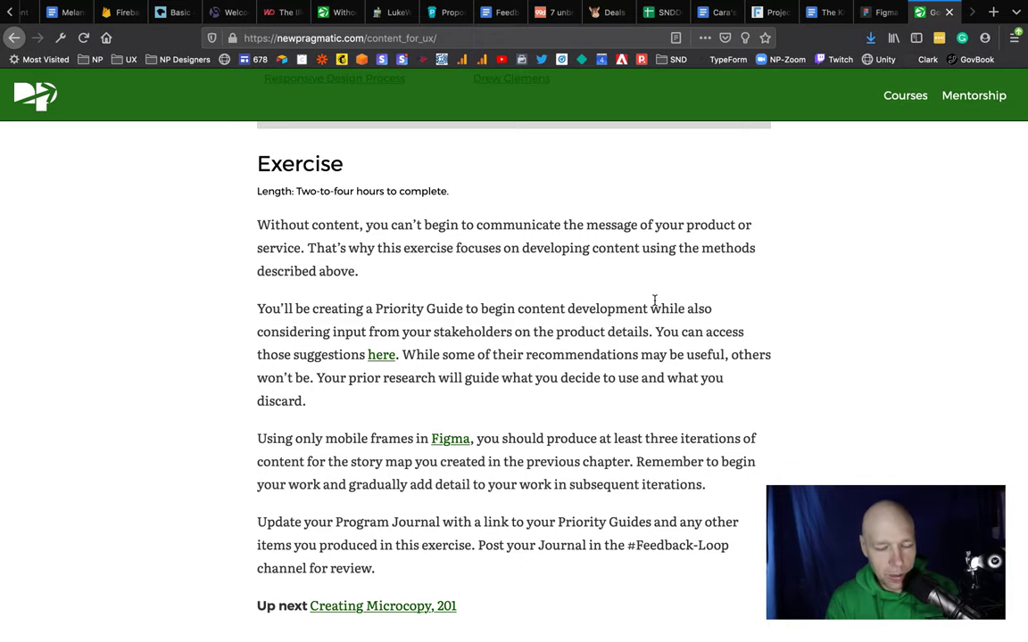
Read The Knife Doctor Stakeholder Interview document from the current site screenshots through the interview notes and objectives to the conclusion
left_click(826, 14)
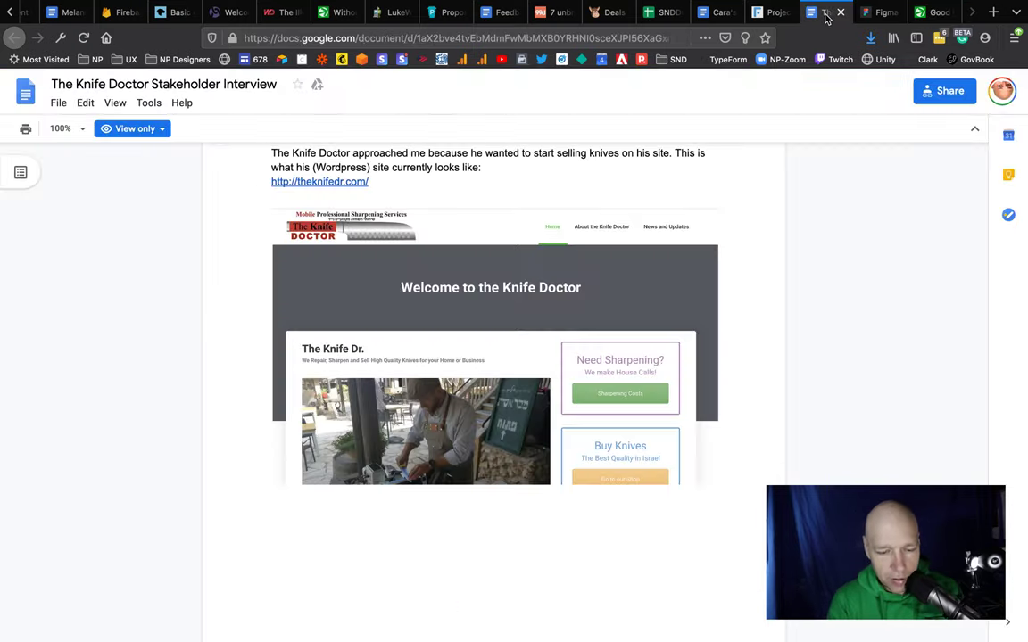
scroll(805, 343, "up", 3)
scroll(805, 344, "down", 10)
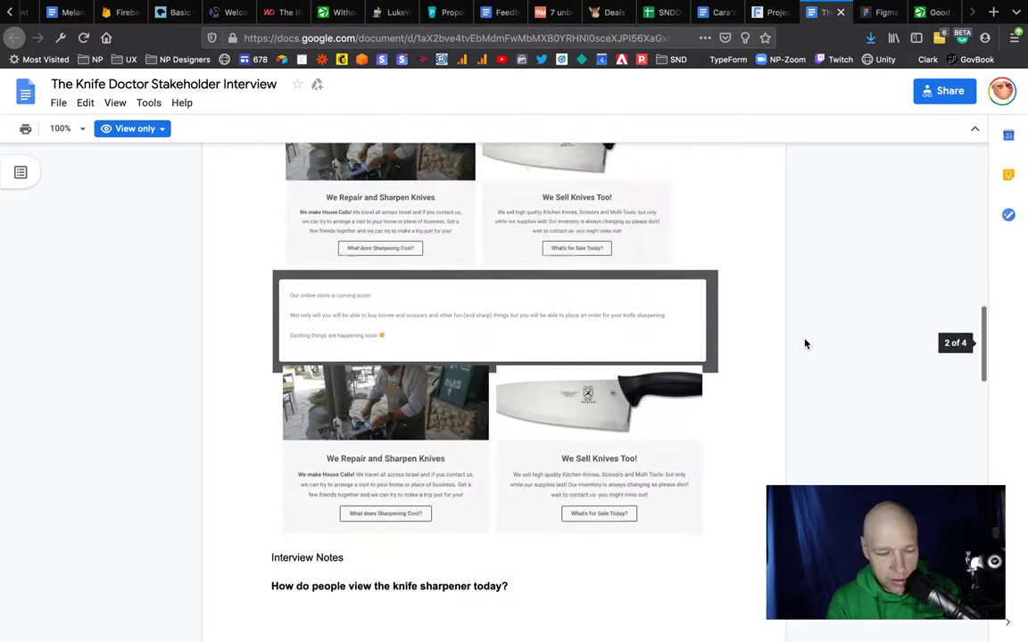
scroll(805, 344, "down", 2)
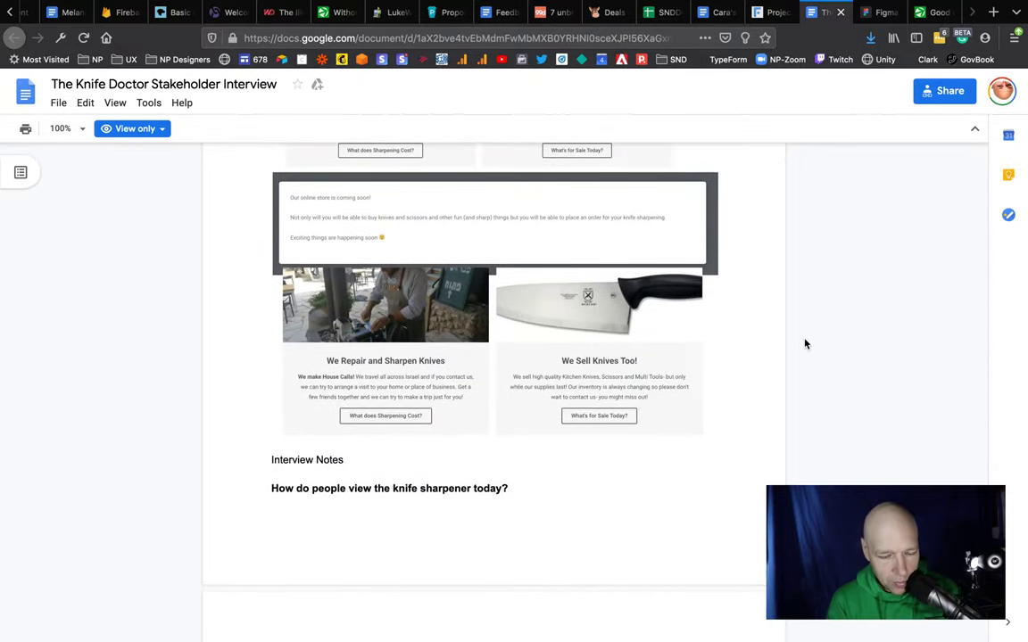
scroll(805, 343, "down", 10)
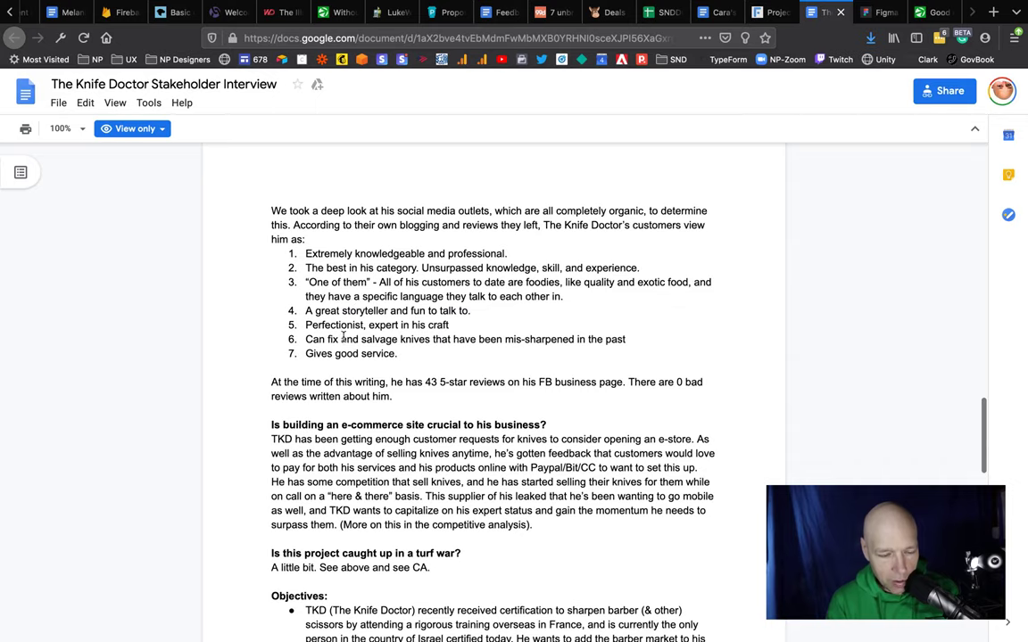
scroll(514, 276, "down", 7)
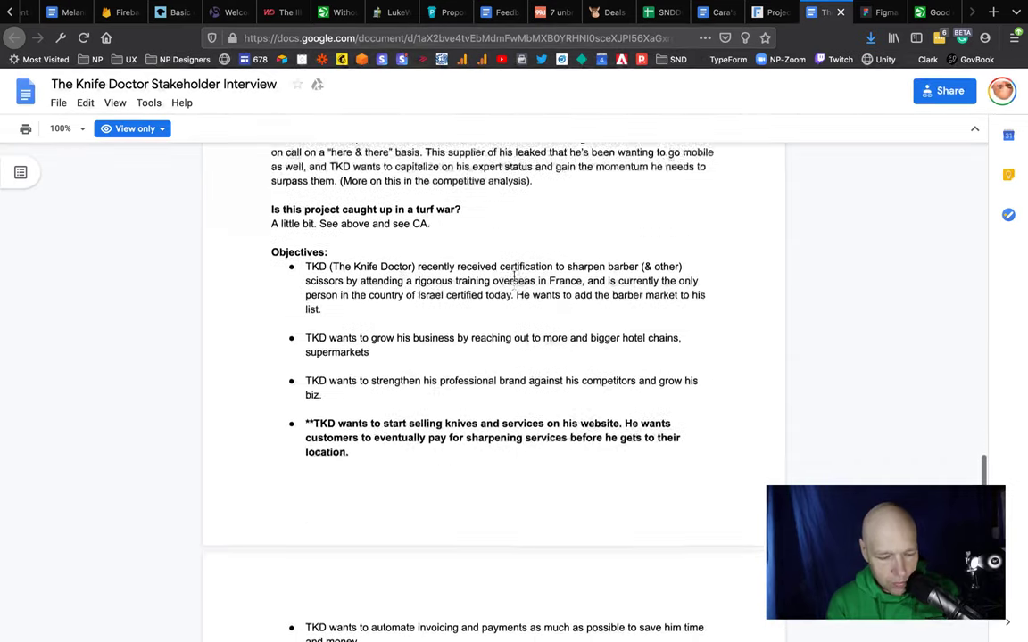
scroll(514, 277, "down", 1)
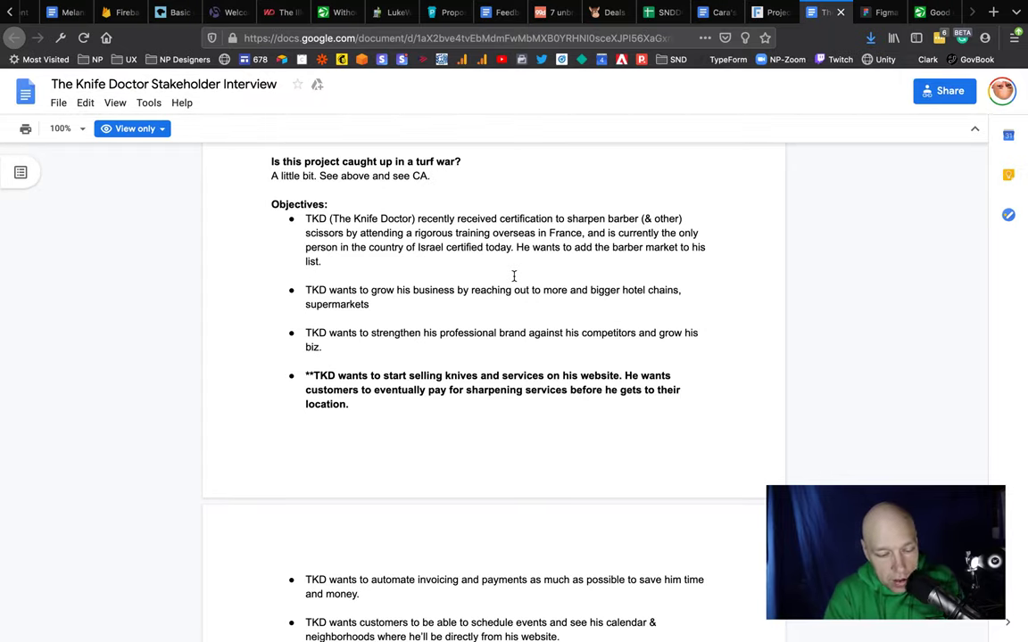
scroll(514, 276, "down", 5)
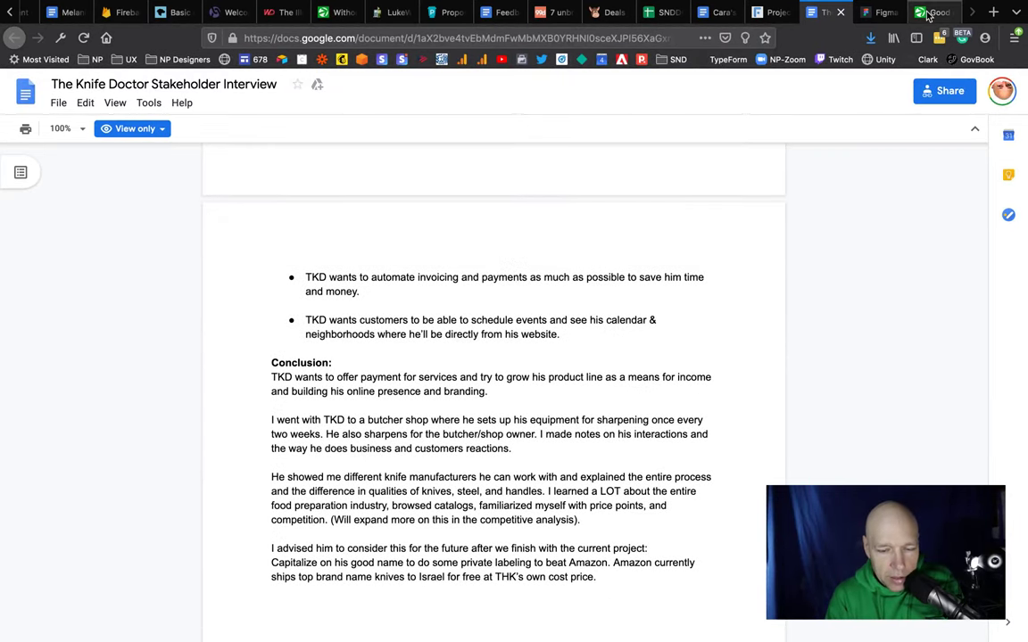
Return to the TKD Wireframes file in Figma and examine the "Services, Explanation, Links to Learn or Buy" note and the service sections
left_click(928, 13)
left_click(875, 12)
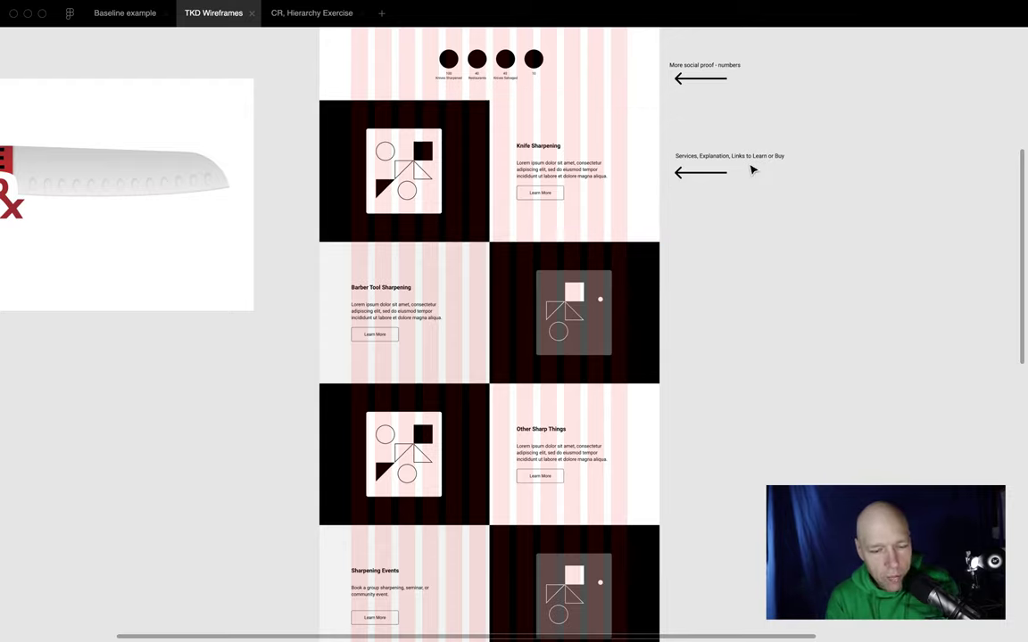
scroll(753, 169, "up", 5)
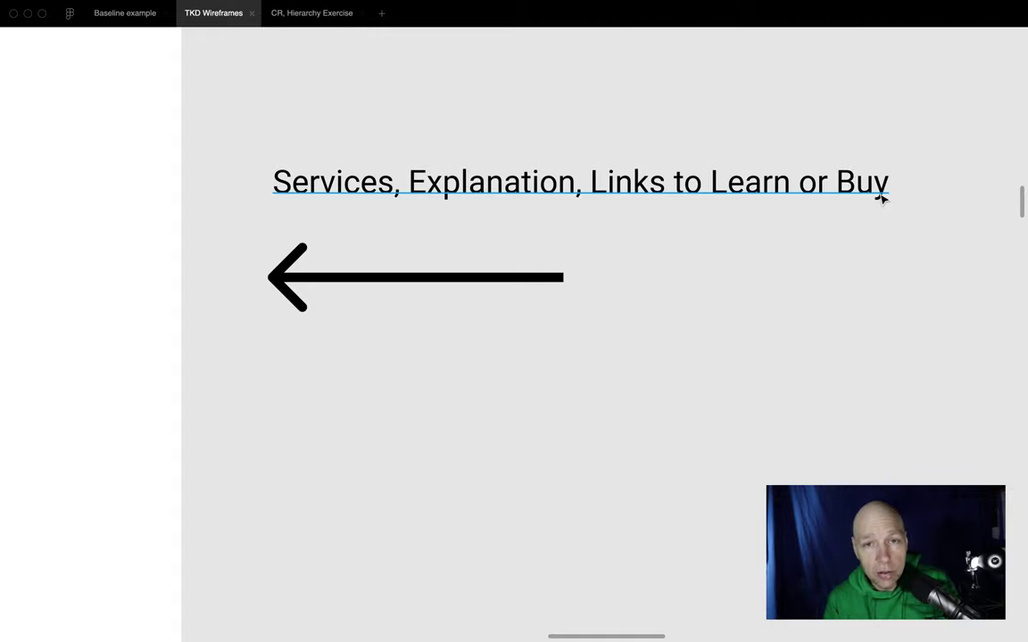
scroll(881, 200, "down", 5)
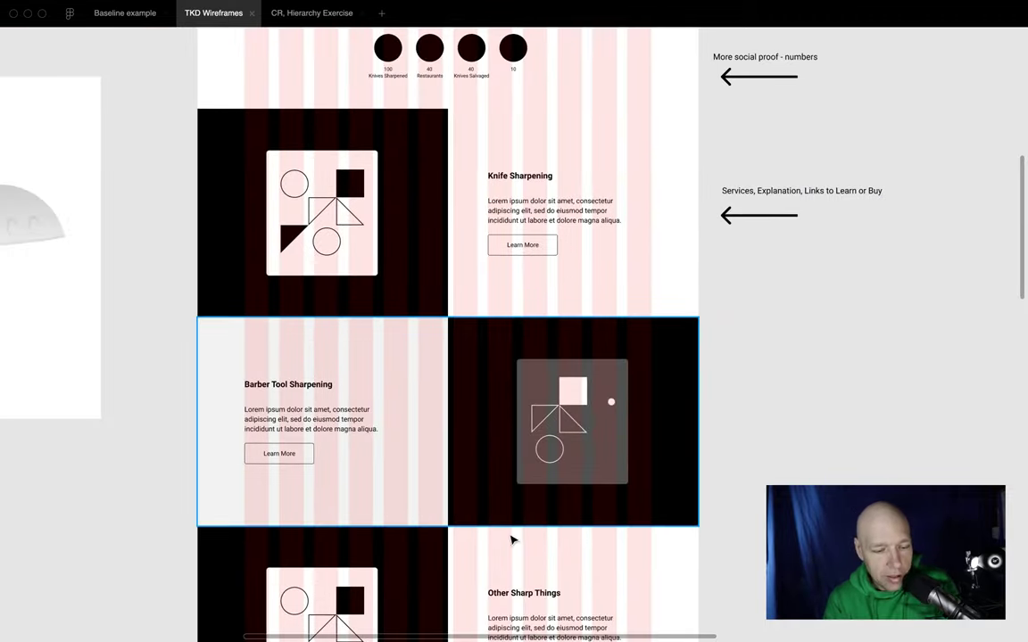
scroll(514, 553, "down", 3)
scroll(513, 580, "down", 5)
scroll(424, 234, "down", 5)
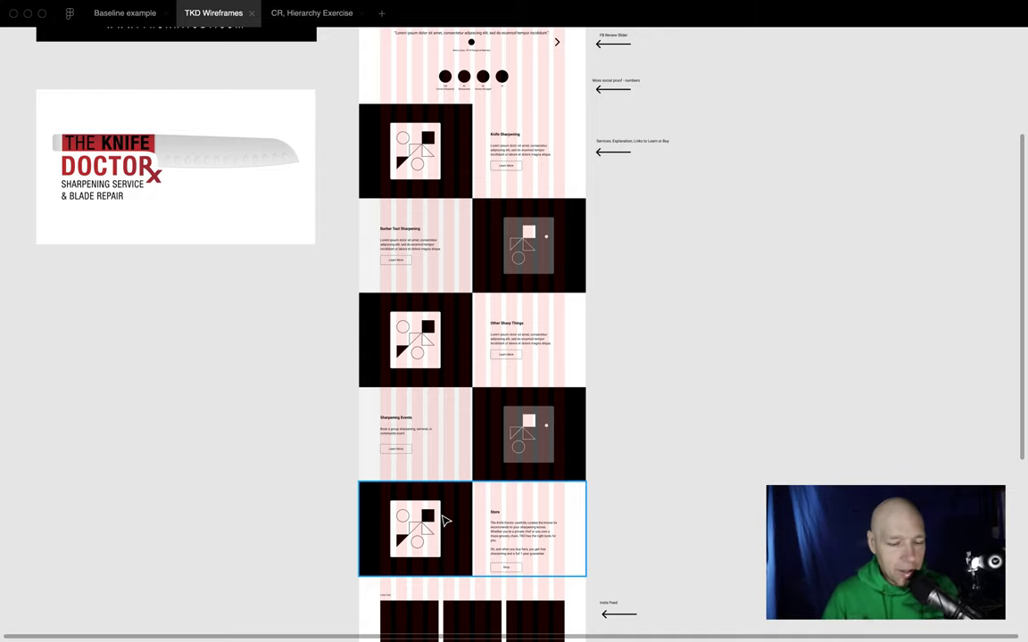
Examine the Sharpening Events and Store sections and how they lead into the Insta Feed on the Landing Page
scroll(525, 508, "up", 3)
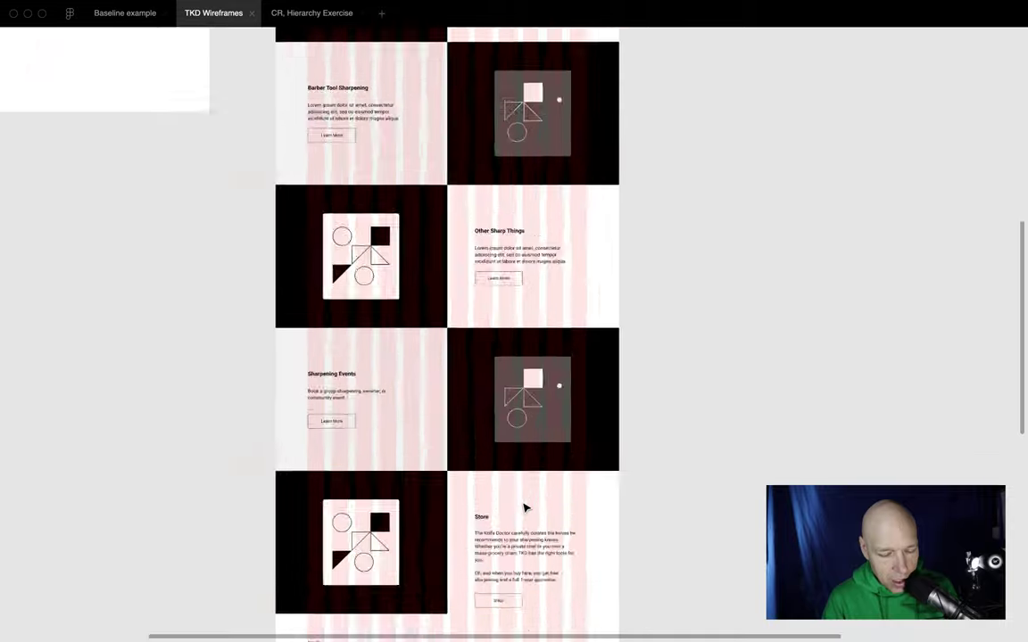
scroll(525, 508, "up", 5)
scroll(523, 505, "down", 5)
scroll(522, 505, "down", 5)
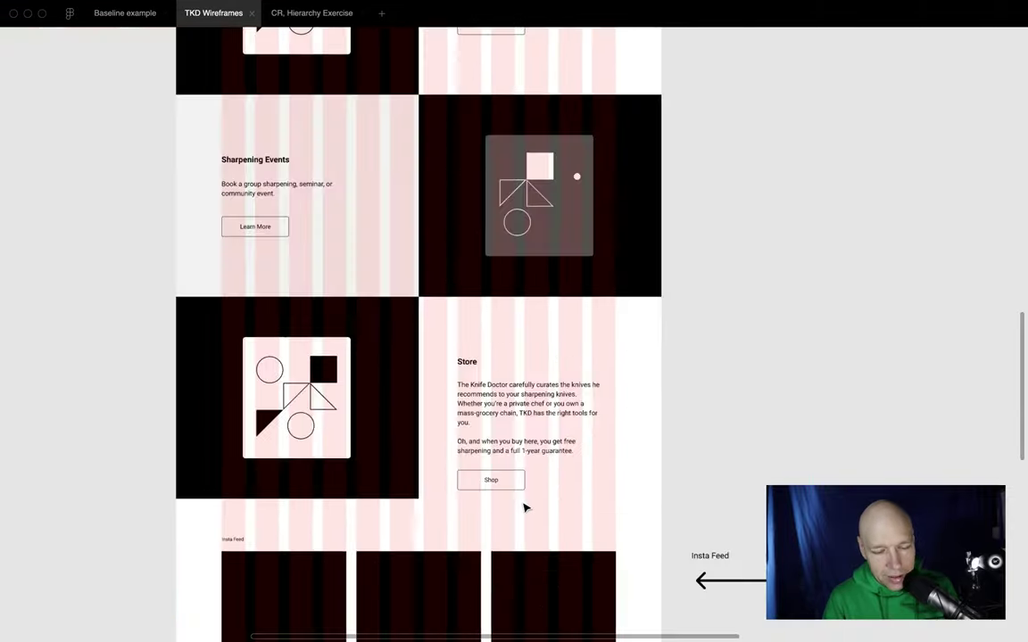
scroll(525, 507, "down", 6)
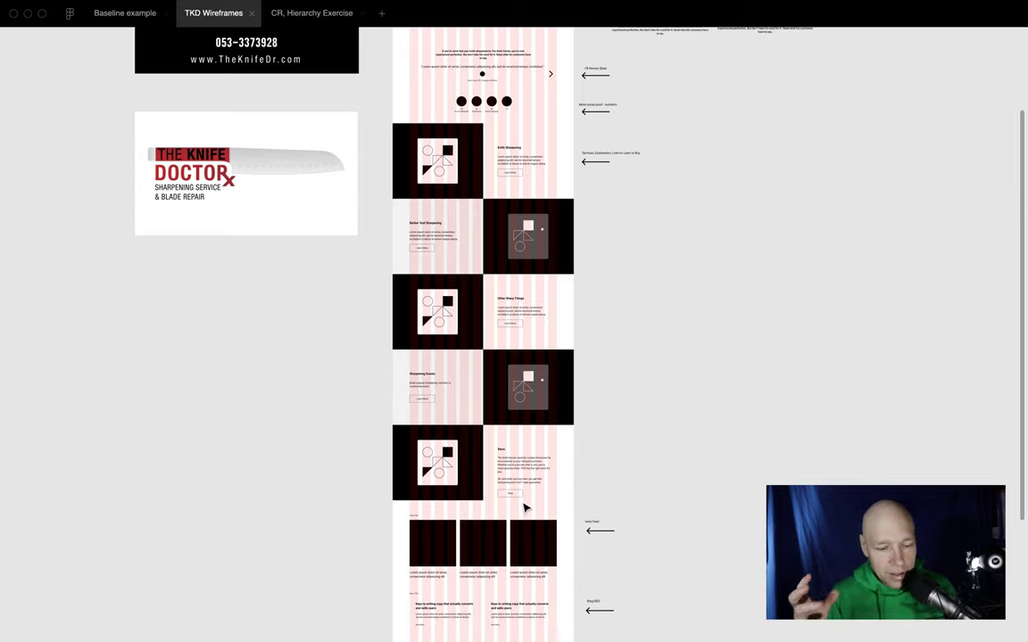
Review the alternating service blocks again and compare them with the header navigation and the "Look Sharp." hero
scroll(501, 206, "up", 5)
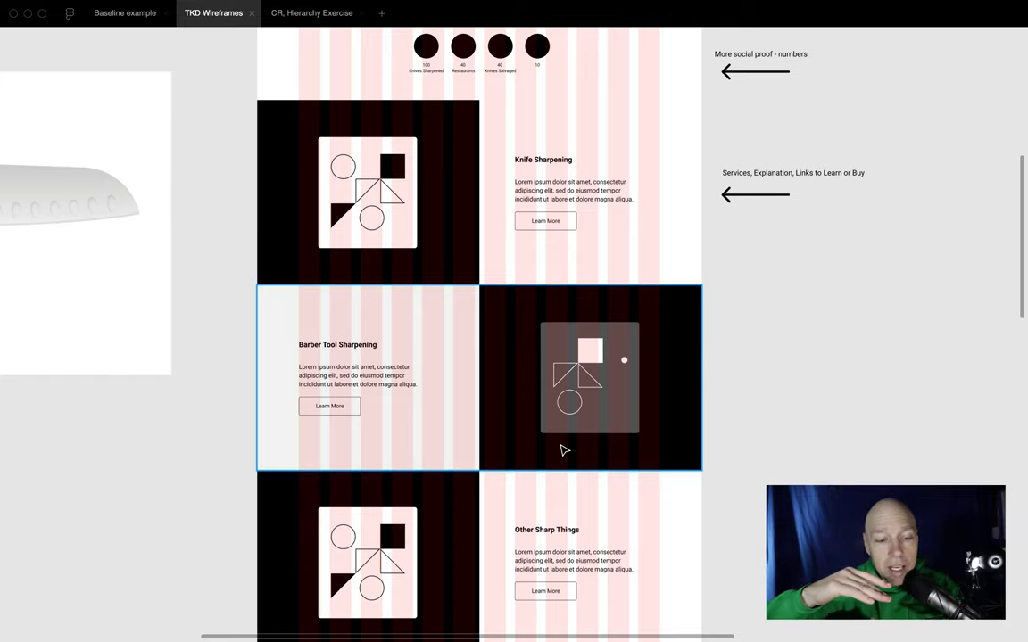
scroll(564, 451, "down", 2)
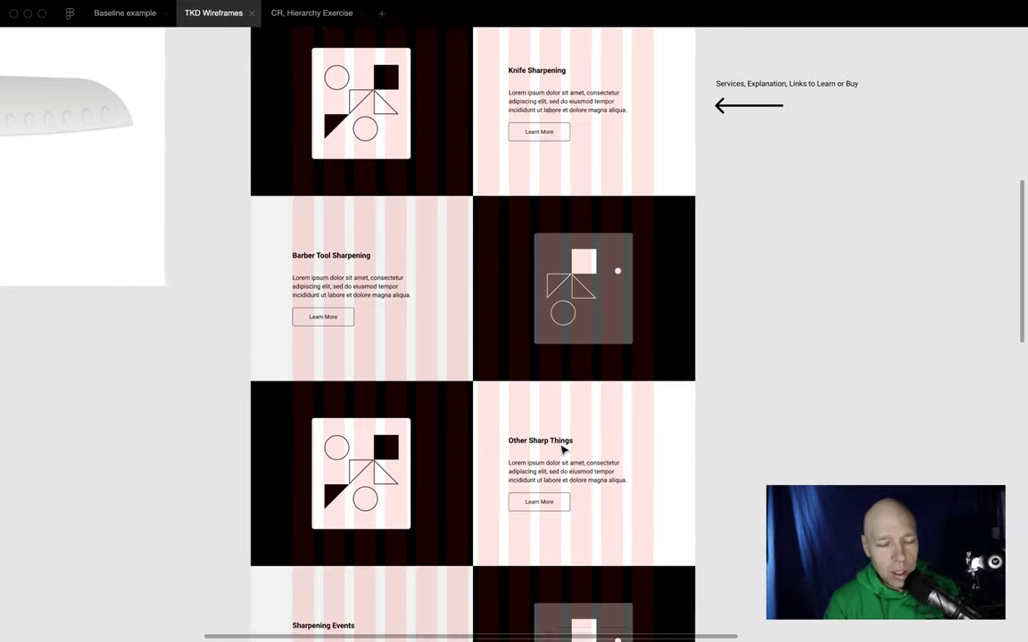
scroll(564, 451, "down", 3)
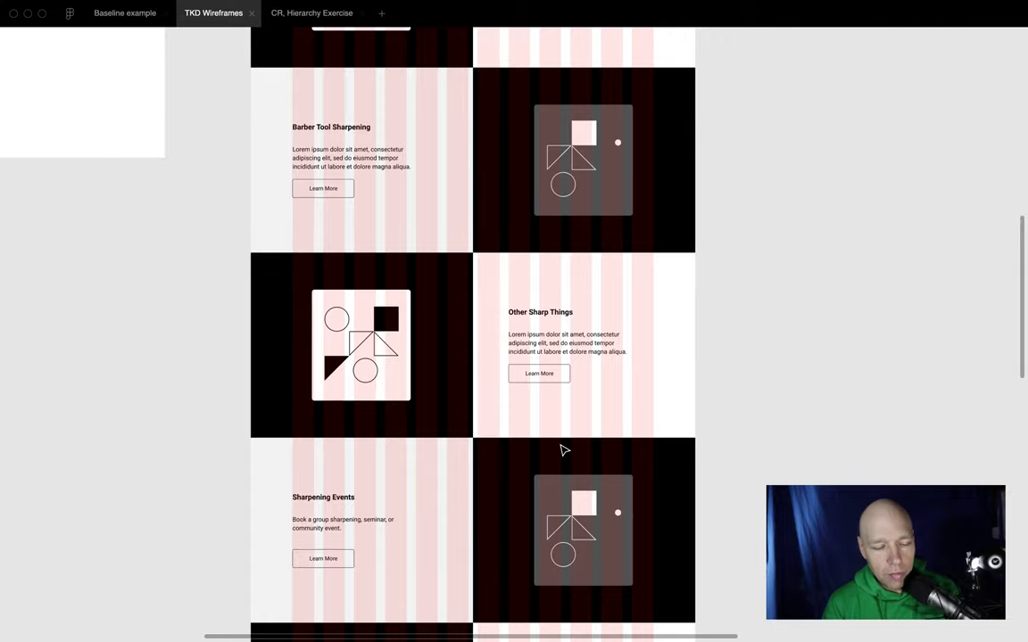
scroll(564, 451, "up", 15)
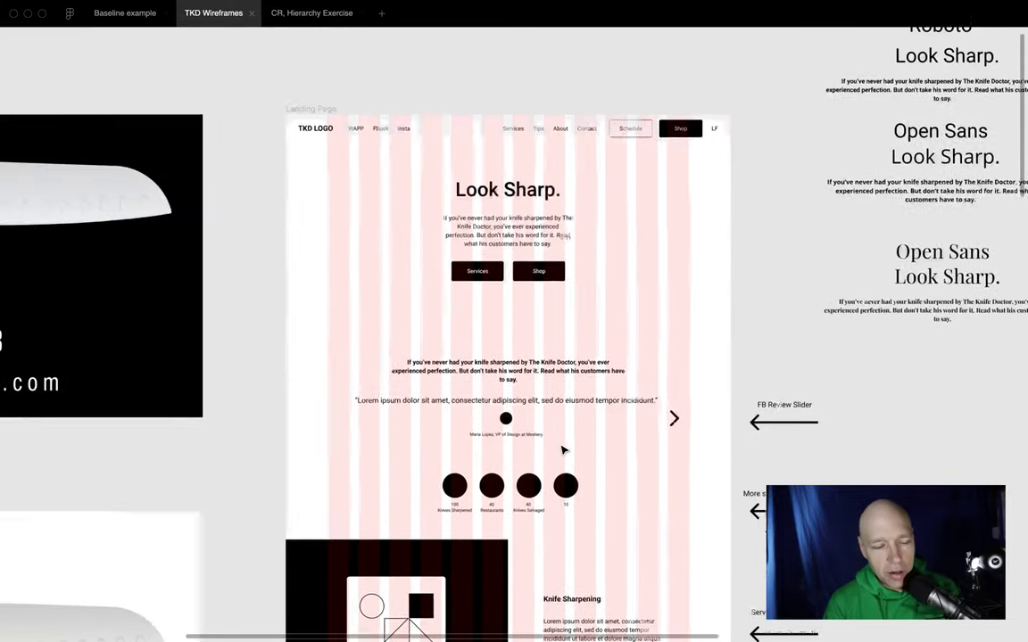
scroll(562, 450, "up", 1)
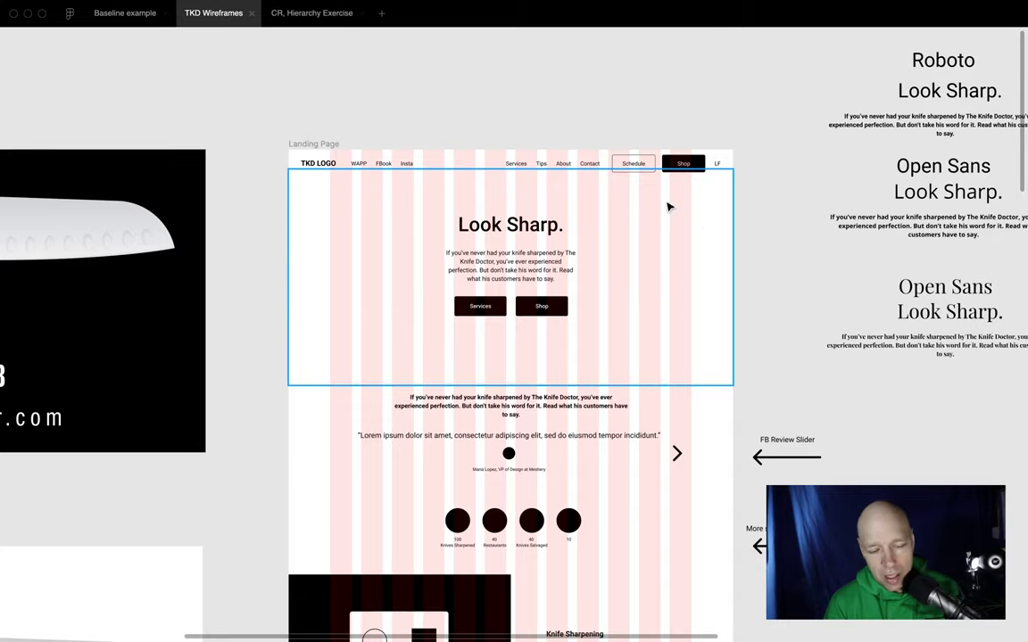
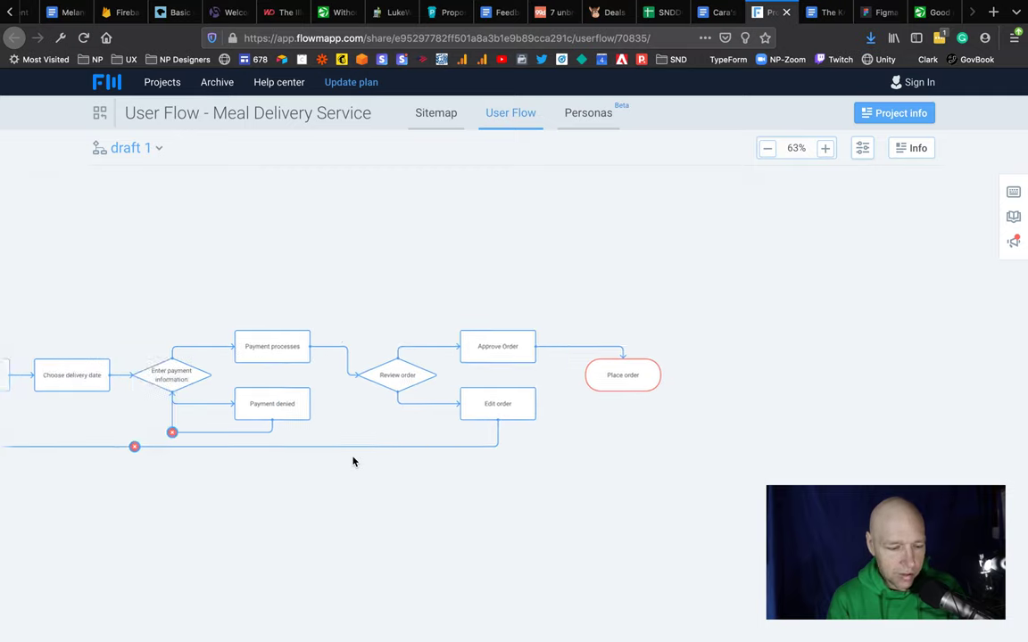
Survey the checkout, ordering, delivery-date and meal-ingredient flows in the FlowMapp "User Flow - Meal Delivery Service" draft
scroll(353, 462, "down", 1)
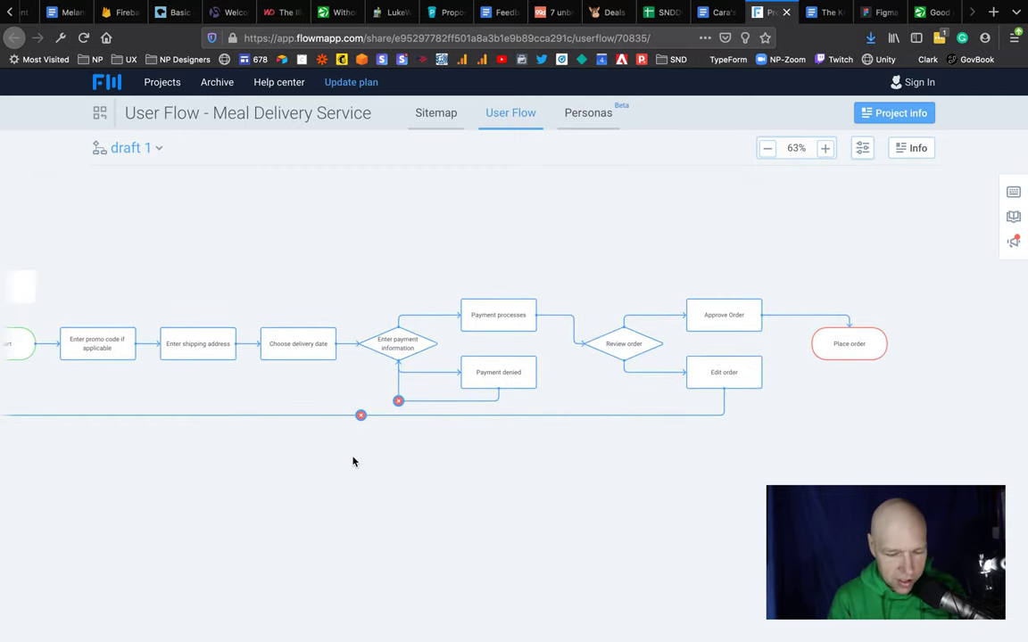
scroll(352, 461, "left", 2)
scroll(352, 462, "down", 5)
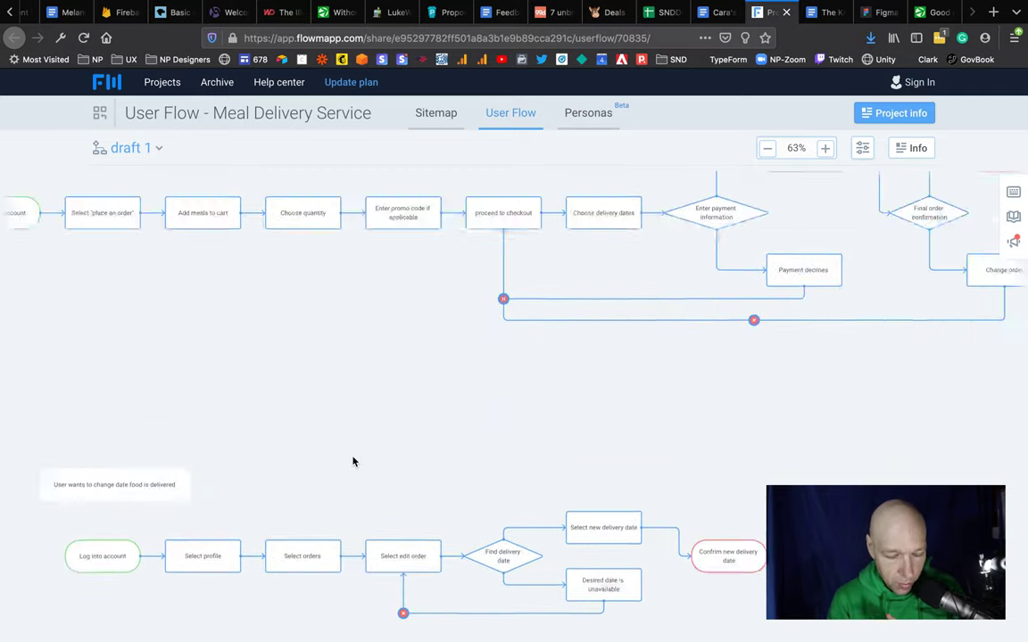
scroll(353, 461, "up", 2)
scroll(353, 461, "up", 5)
scroll(353, 462, "left", 1)
scroll(353, 461, "right", 4)
scroll(352, 461, "down", 3)
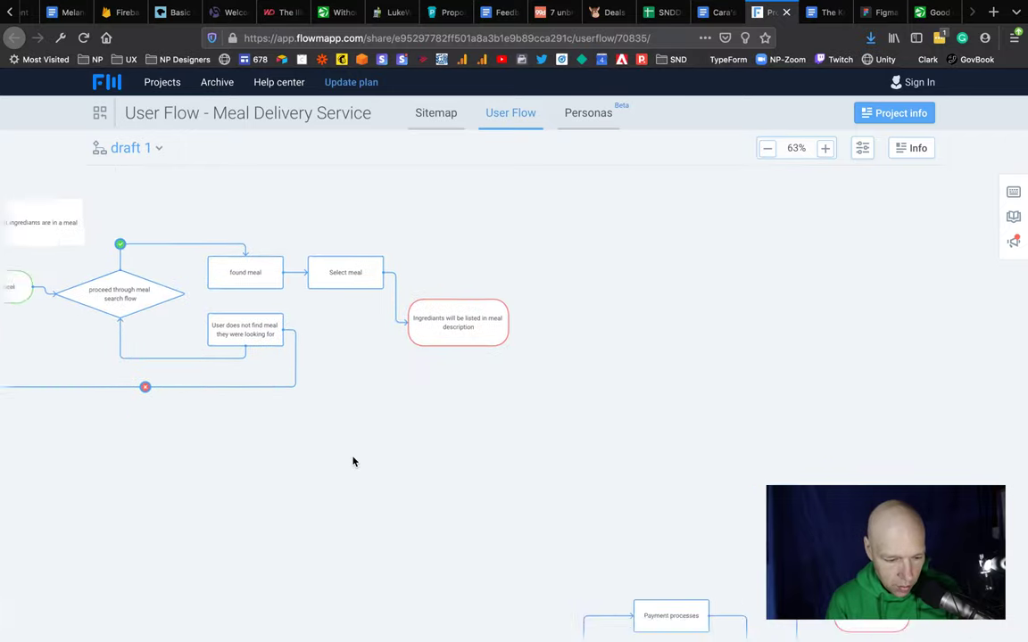
scroll(352, 461, "down", 5)
scroll(352, 461, "up", 2)
Trace the "User wants to place an order" flow through payment and final confirmation, and inspect its opening steps up close
scroll(352, 461, "left", 10)
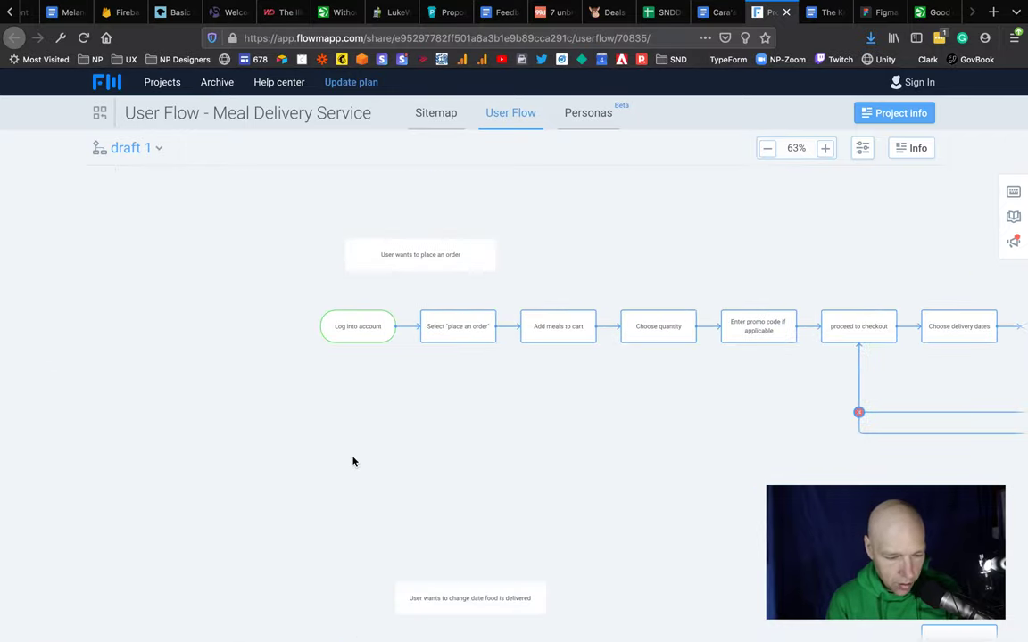
scroll(352, 461, "right", 8)
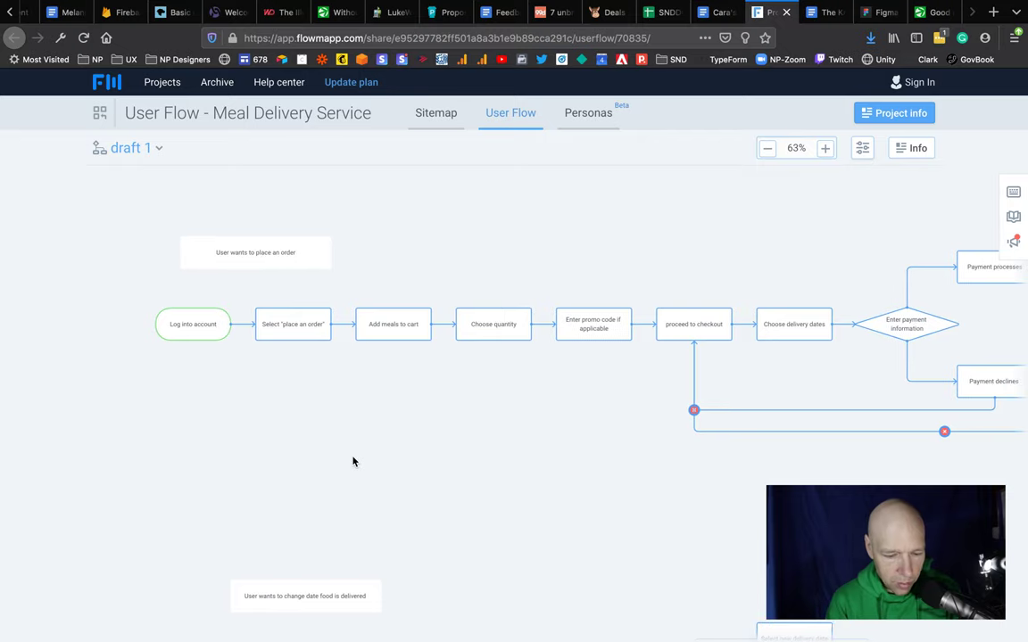
scroll(352, 462, "right", 6)
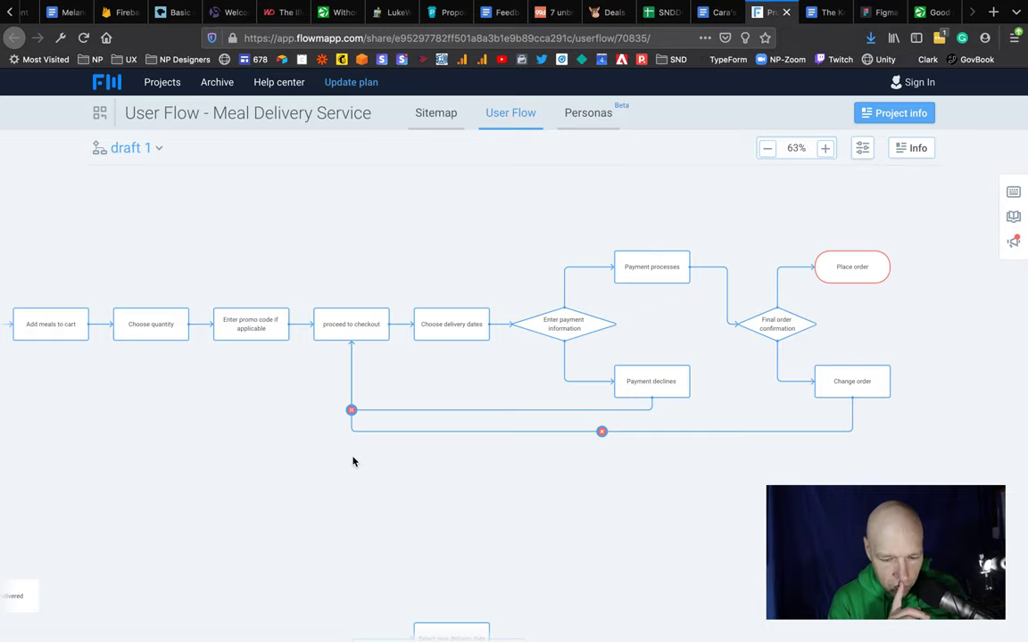
scroll(353, 462, "left", 7)
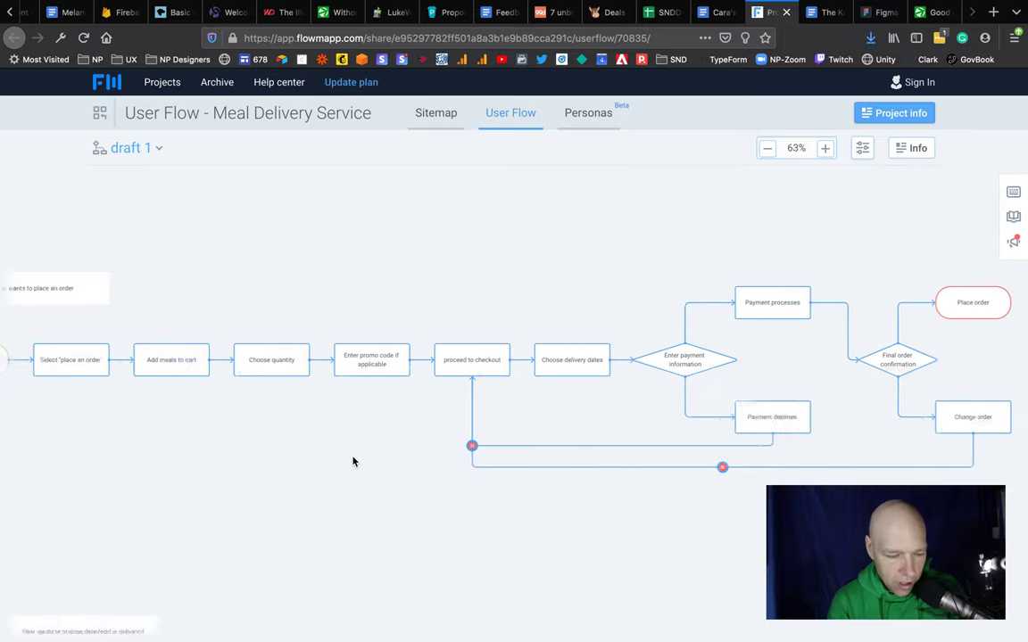
scroll(73, 336, "up", 5)
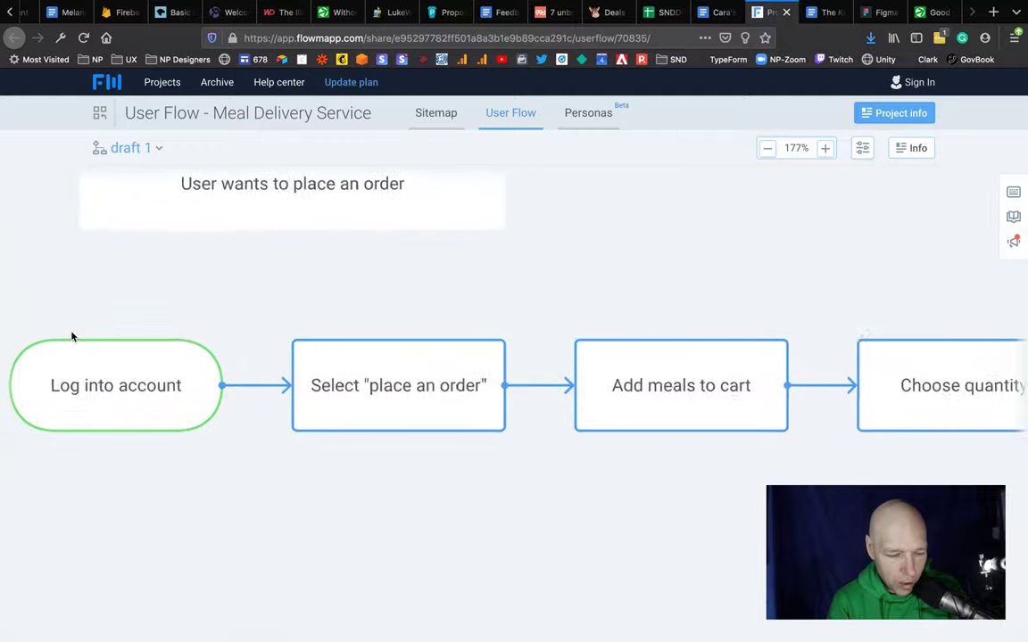
scroll(72, 337, "down", 5)
scroll(72, 336, "up", 2)
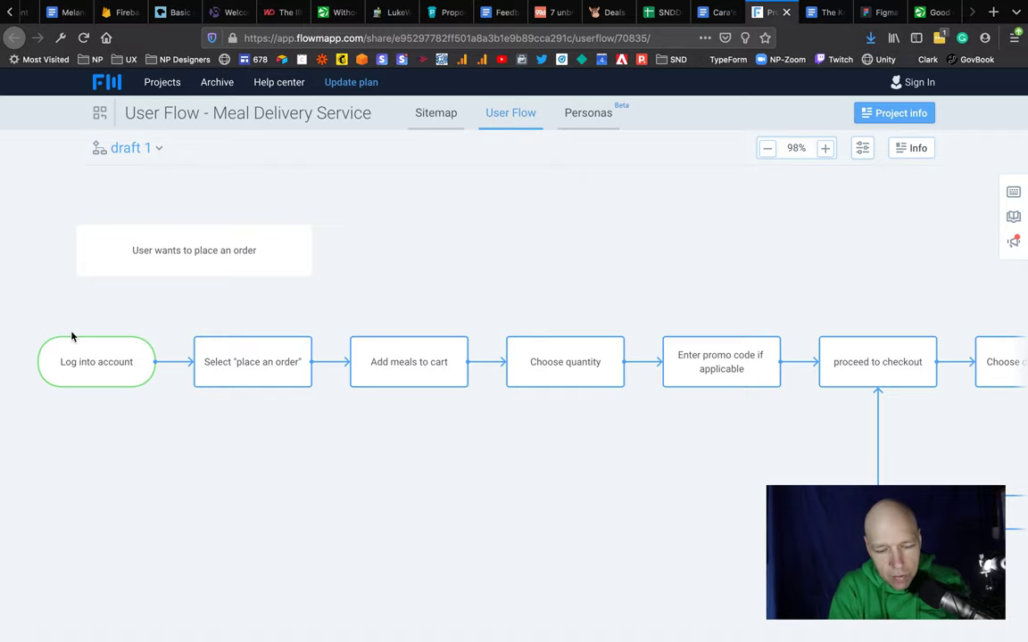
Examine the "User wants to change date food is delivered" flow and the "How to checkout" flow from their starting points
scroll(72, 337, "down", 10)
scroll(72, 337, "up", 2)
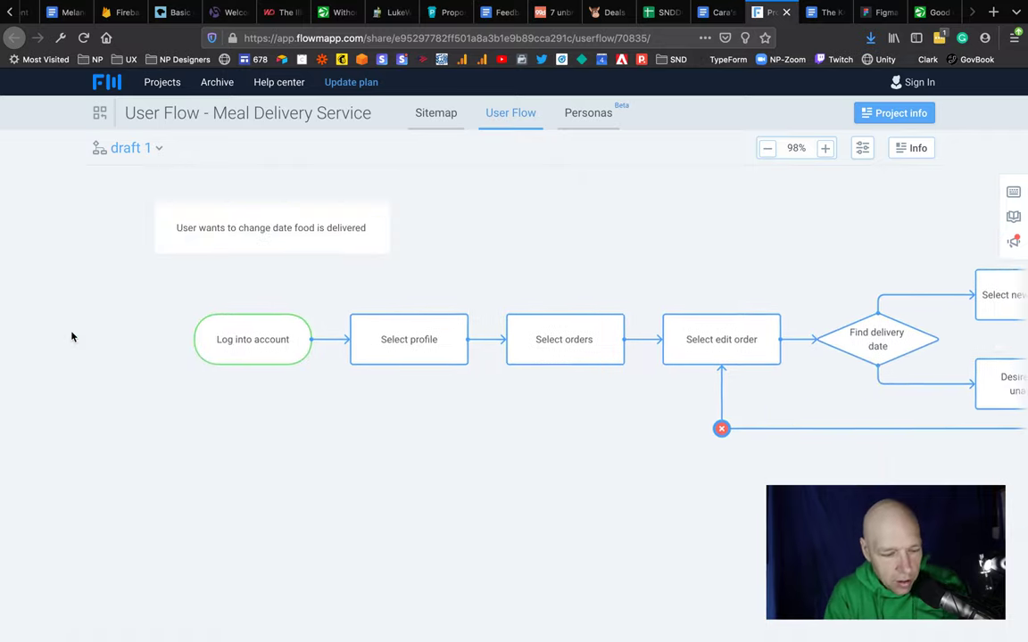
scroll(72, 337, "down", 8)
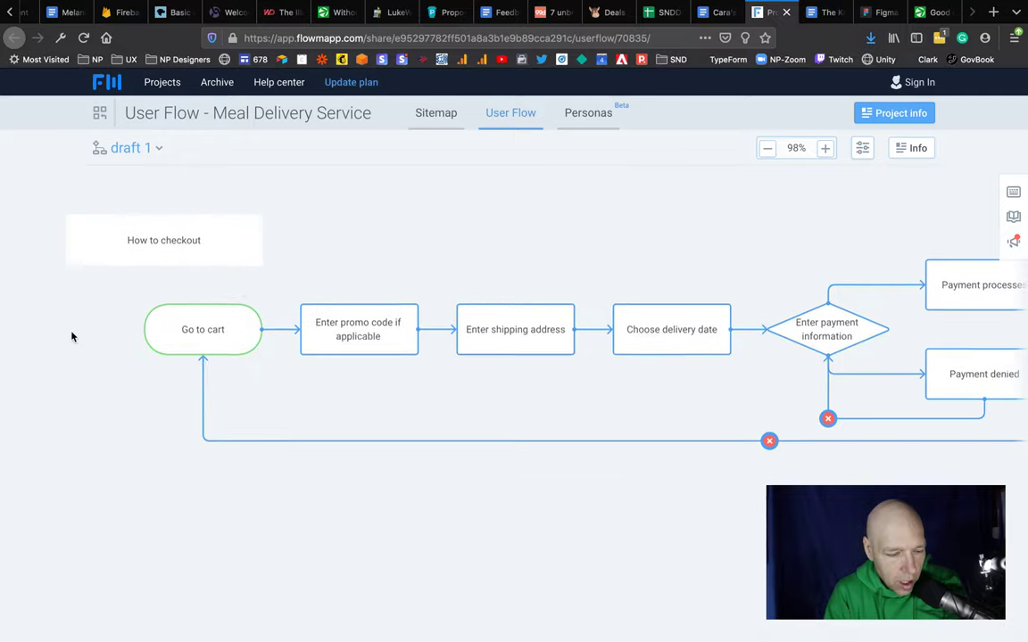
scroll(73, 336, "up", 1)
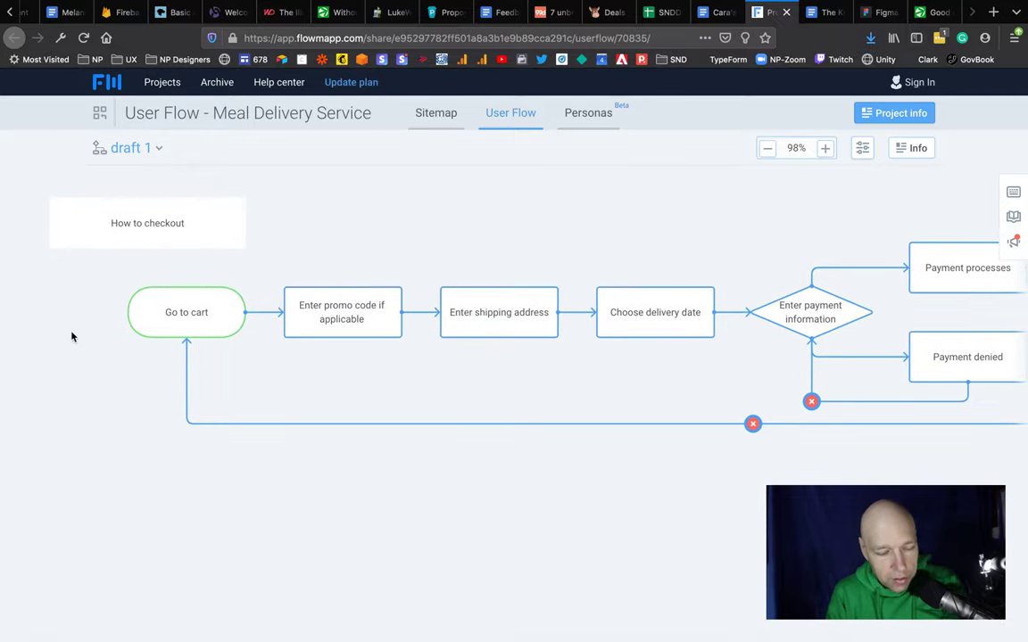
Compare the place-an-order, change-delivery-date and "How to checkout" flows up close and in an overview of the whole draft
scroll(72, 337, "up", 6)
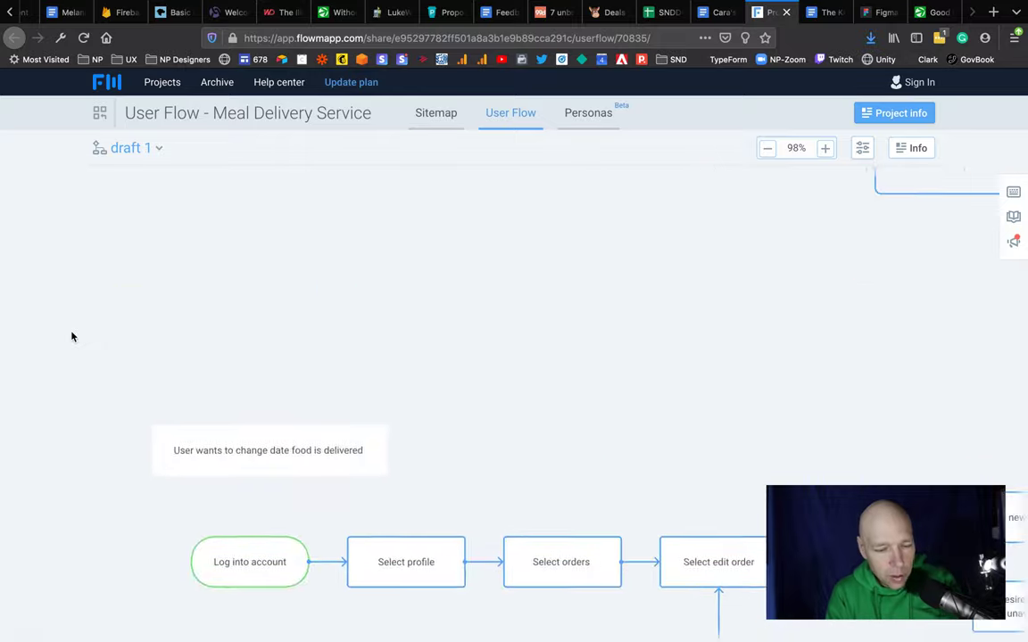
scroll(72, 336, "up", 5)
scroll(72, 339, "down", 3)
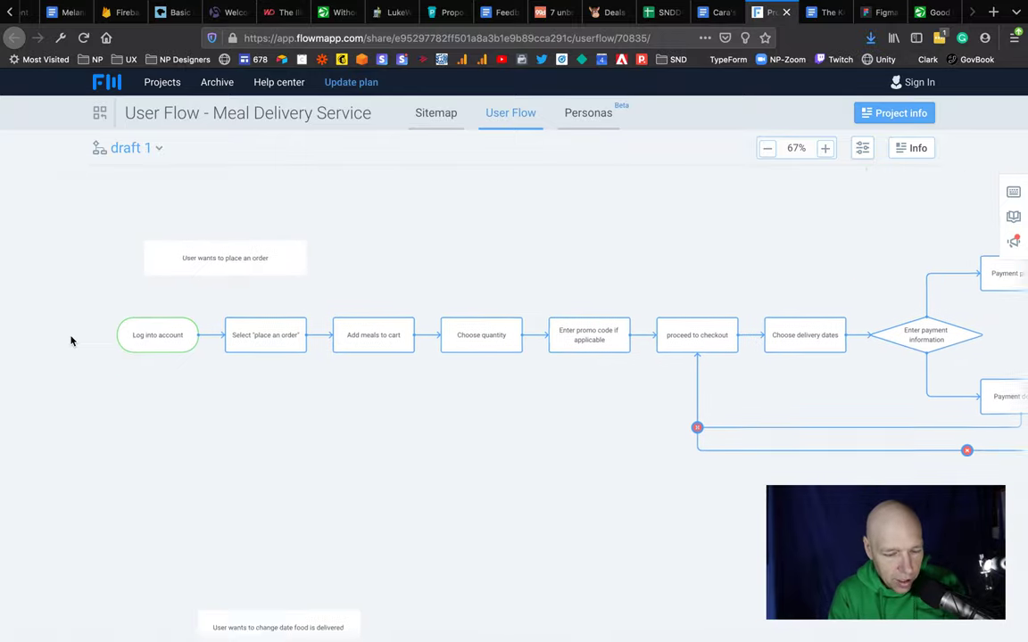
scroll(72, 340, "right", 2)
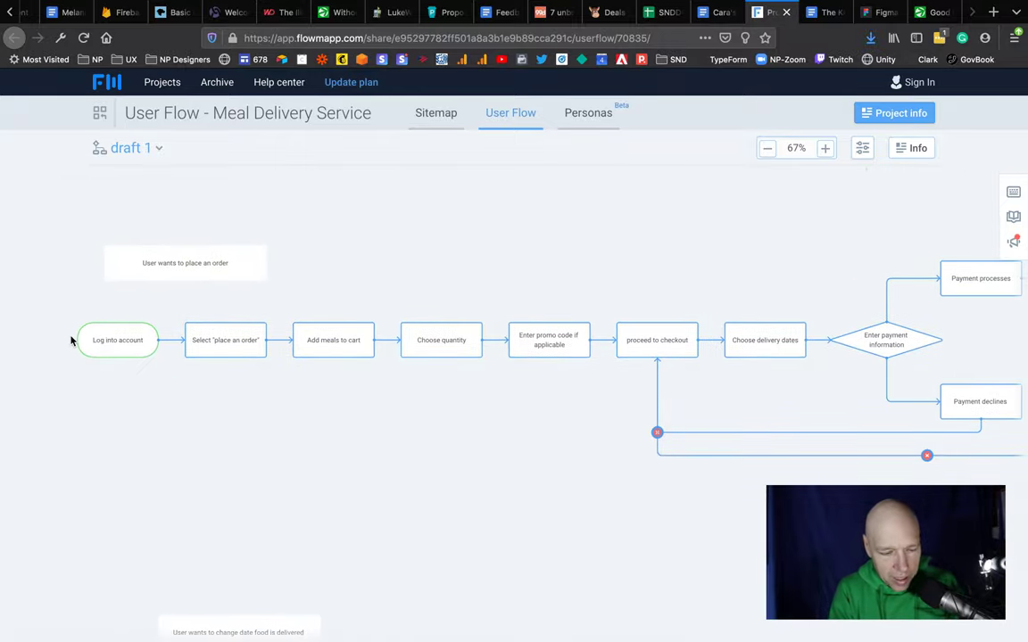
scroll(71, 340, "down", 10)
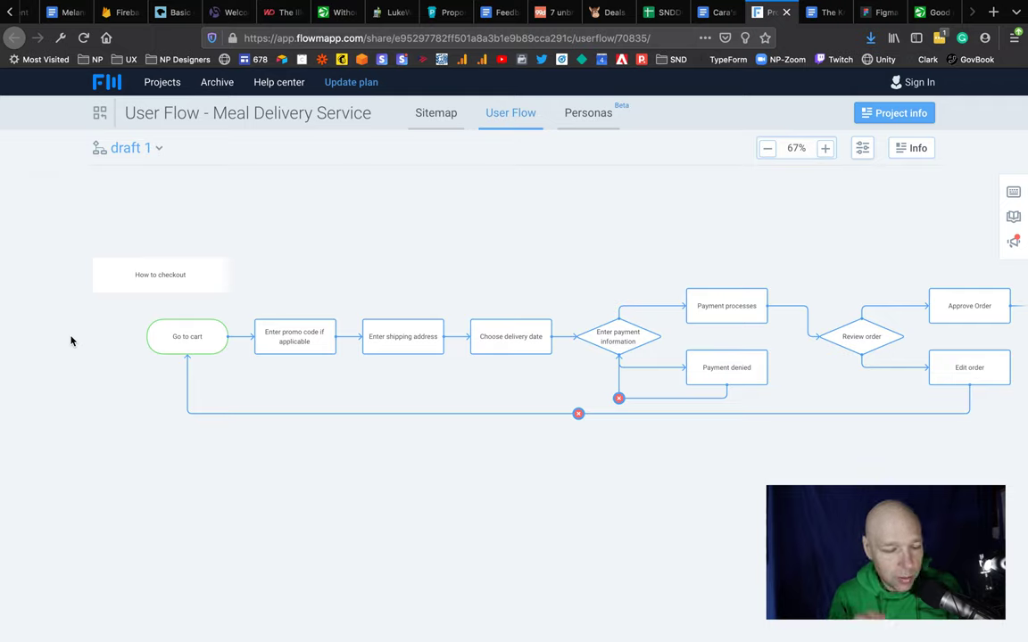
scroll(71, 341, "up", 10)
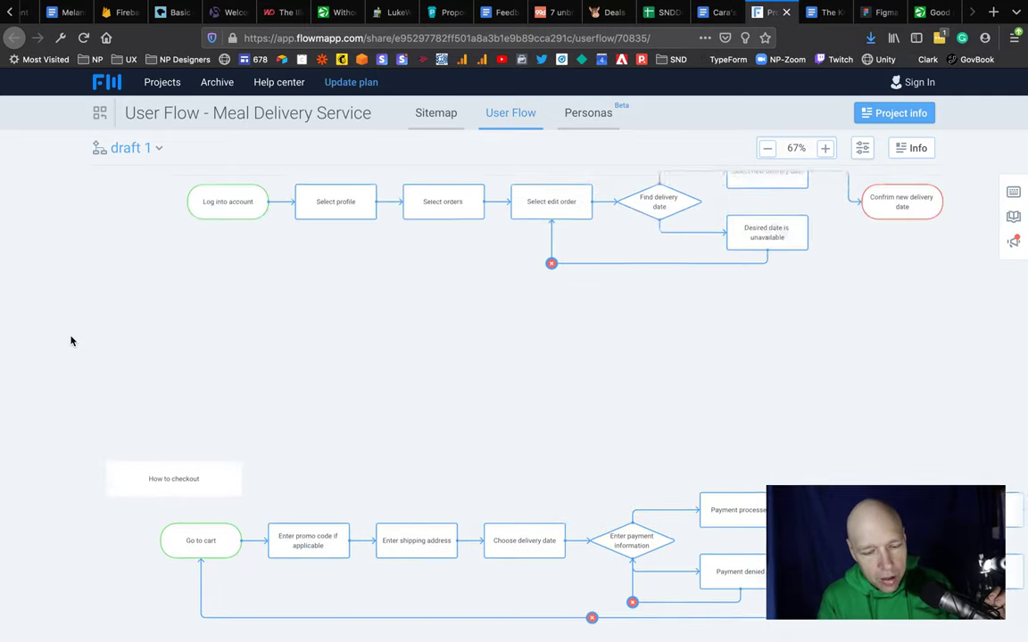
scroll(72, 341, "up", 4)
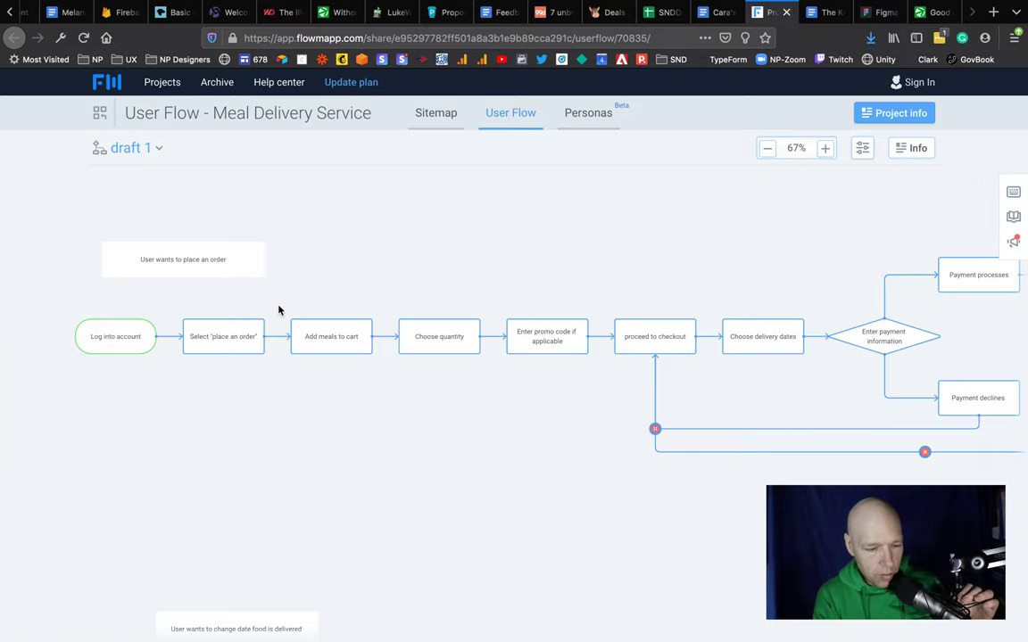
scroll(278, 309, "down", 8)
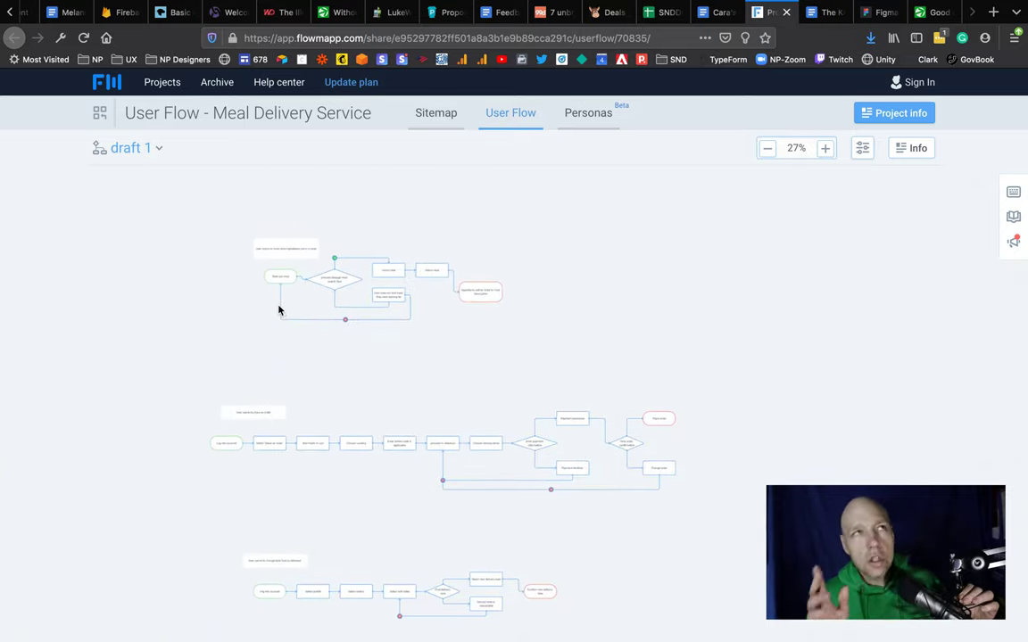
scroll(303, 371, "down", 5)
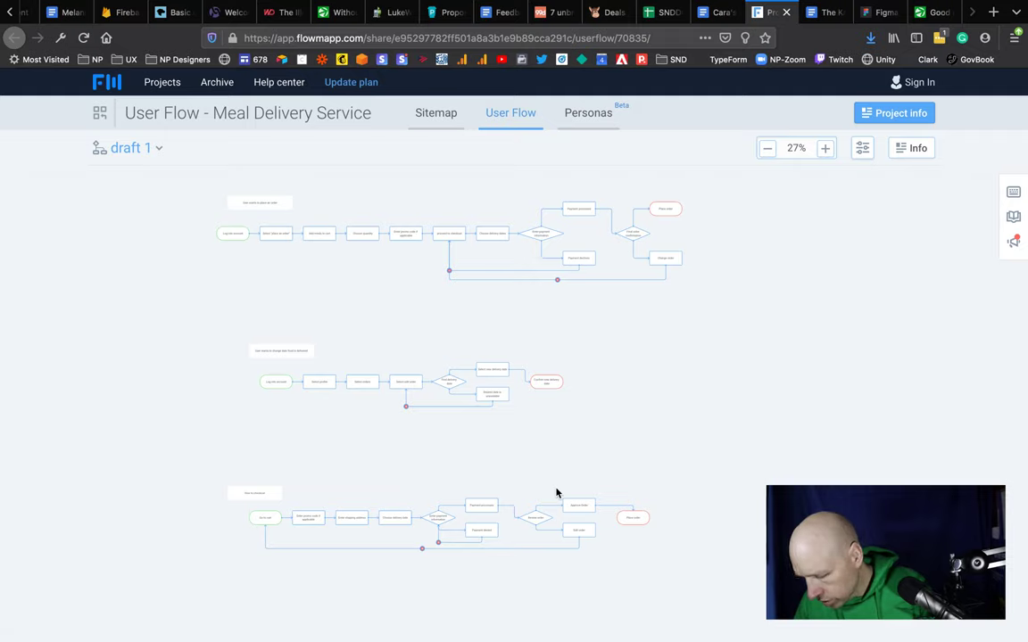
Switch to Discord and bring up the shared Type 101 exercise post in the feedback-loop channel
key("ctrl+Left")
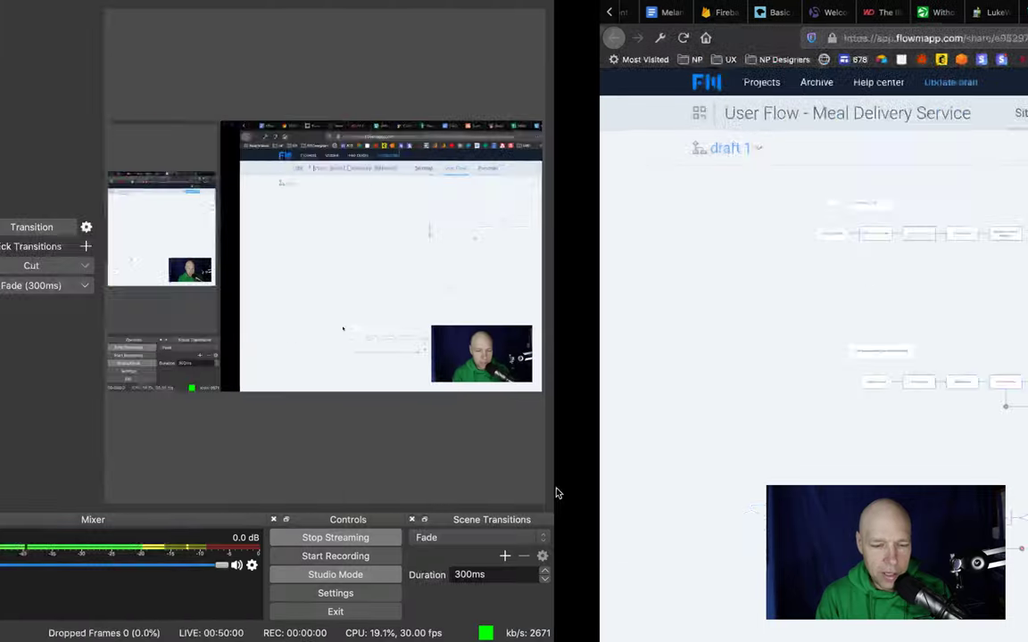
key("ctrl+Right")
key("ctrl+Right")
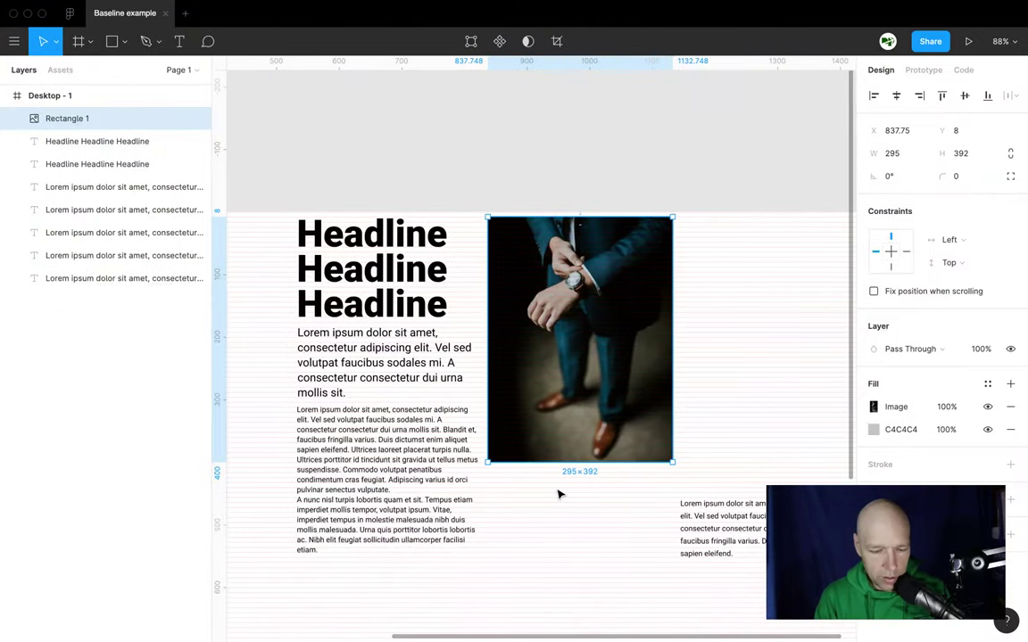
mouse_move(582, 624)
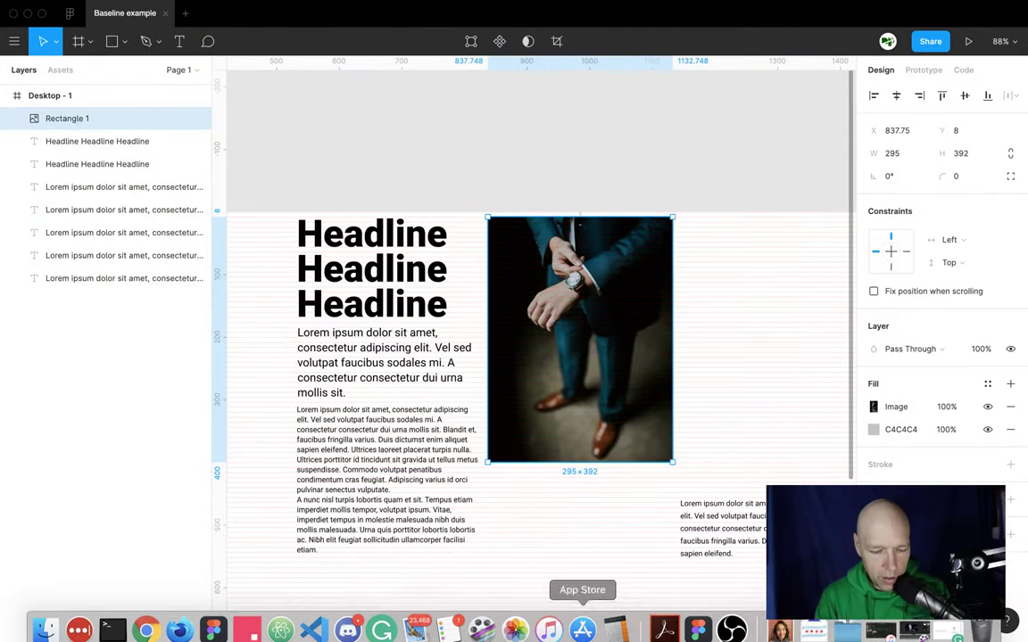
left_click(354, 629)
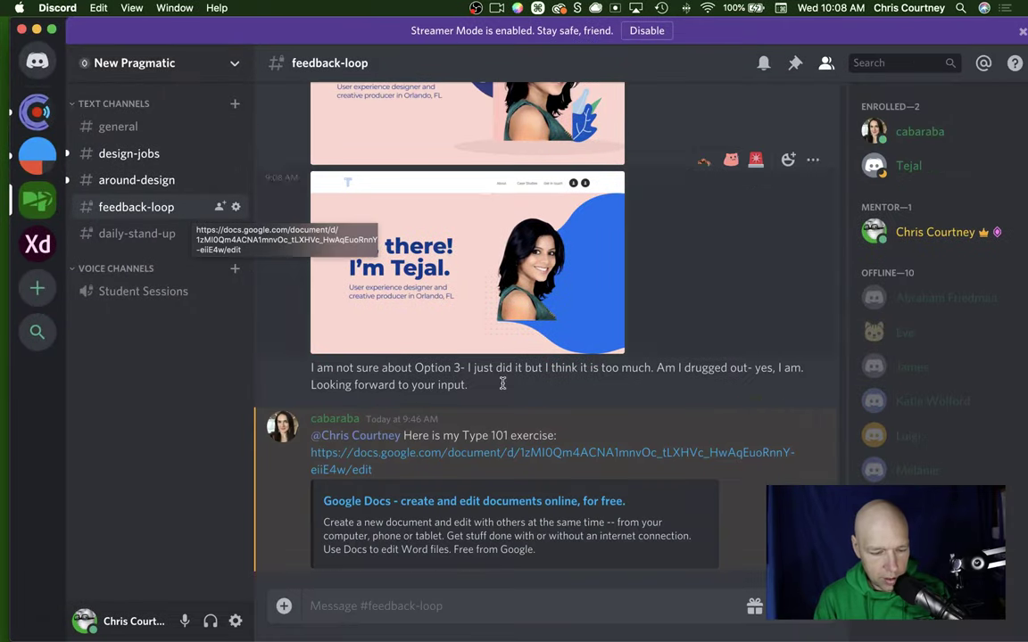
Open the student's journal from the Discord post and follow its Type 101 exercise link to the Figma file
left_click(511, 453)
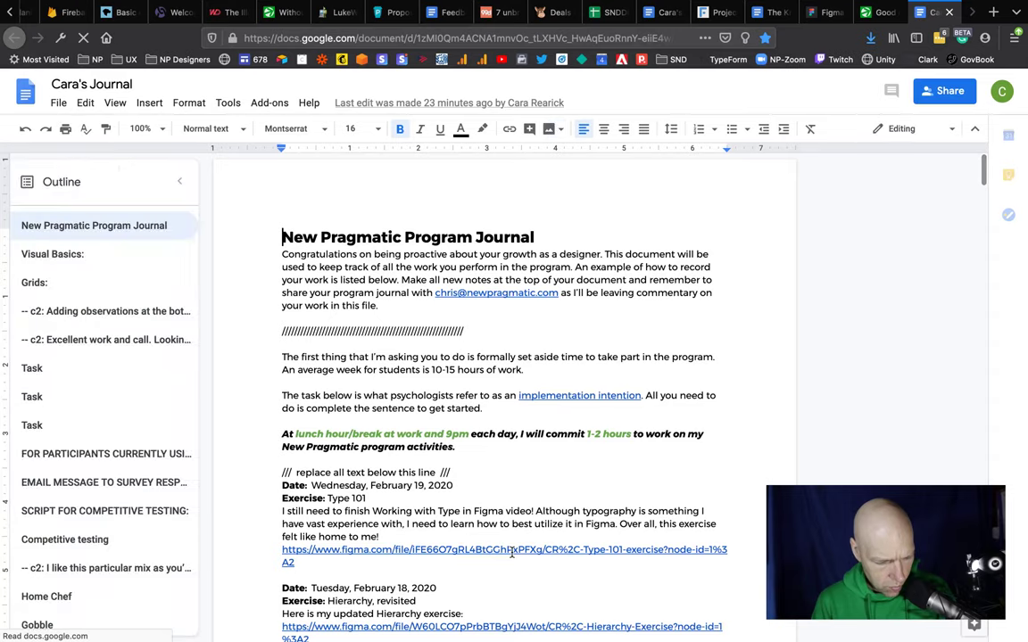
left_click(512, 553)
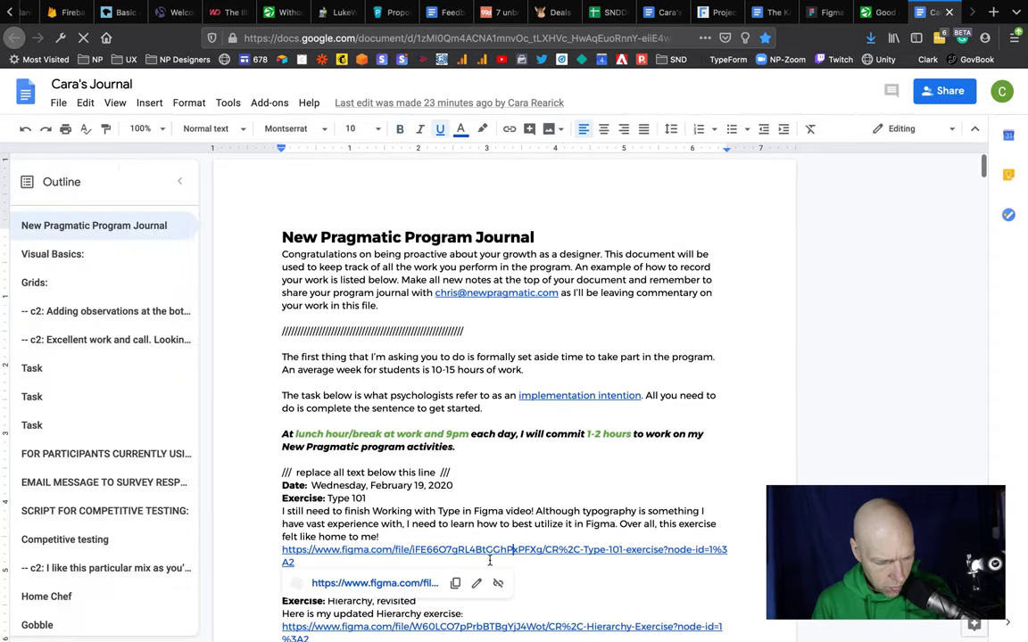
left_click(407, 586)
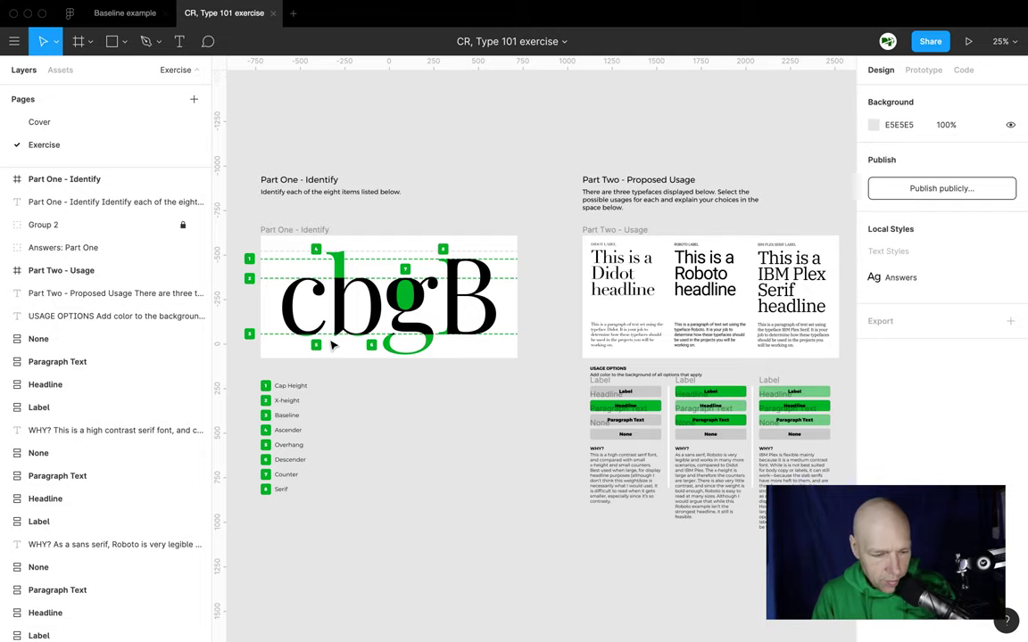
Inspect the Part One - Identify letterforms up close, especially the overhang below the b and the descender of the g
scroll(299, 300, "up", 5)
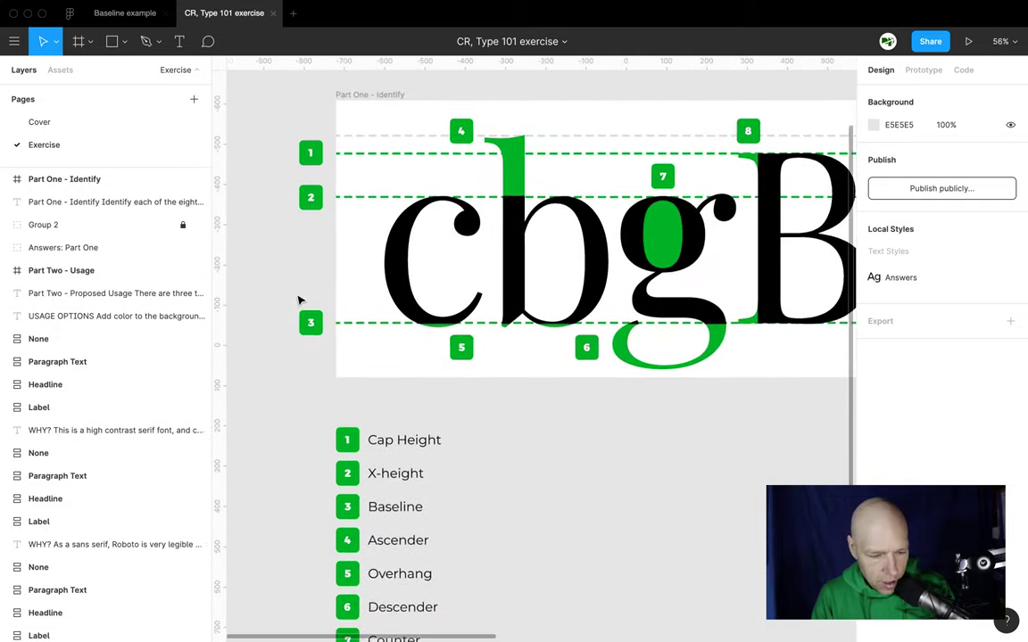
scroll(299, 301, "down", 1)
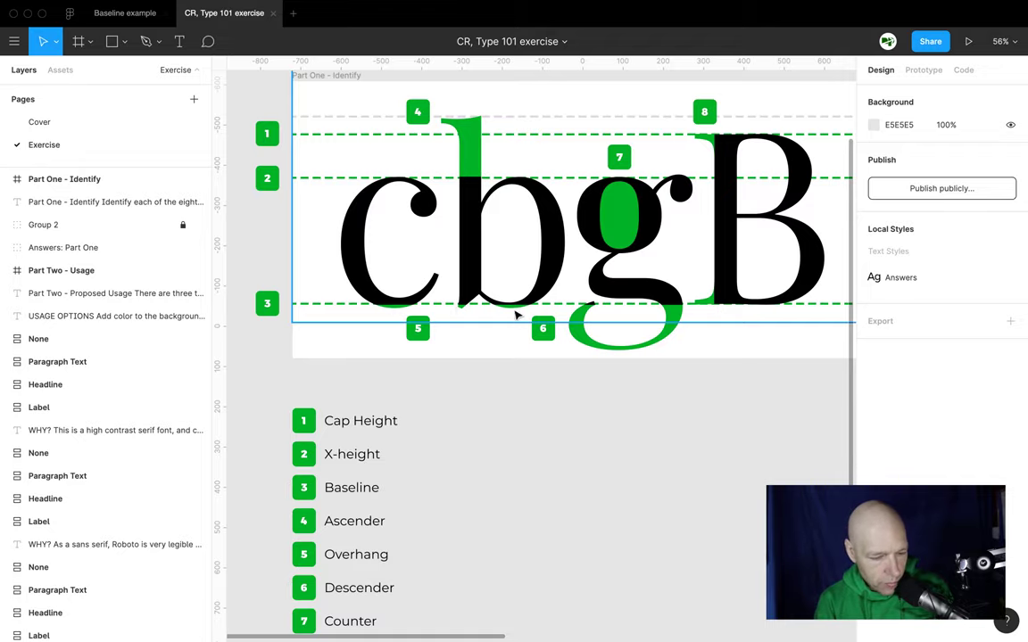
scroll(500, 307, "up", 10)
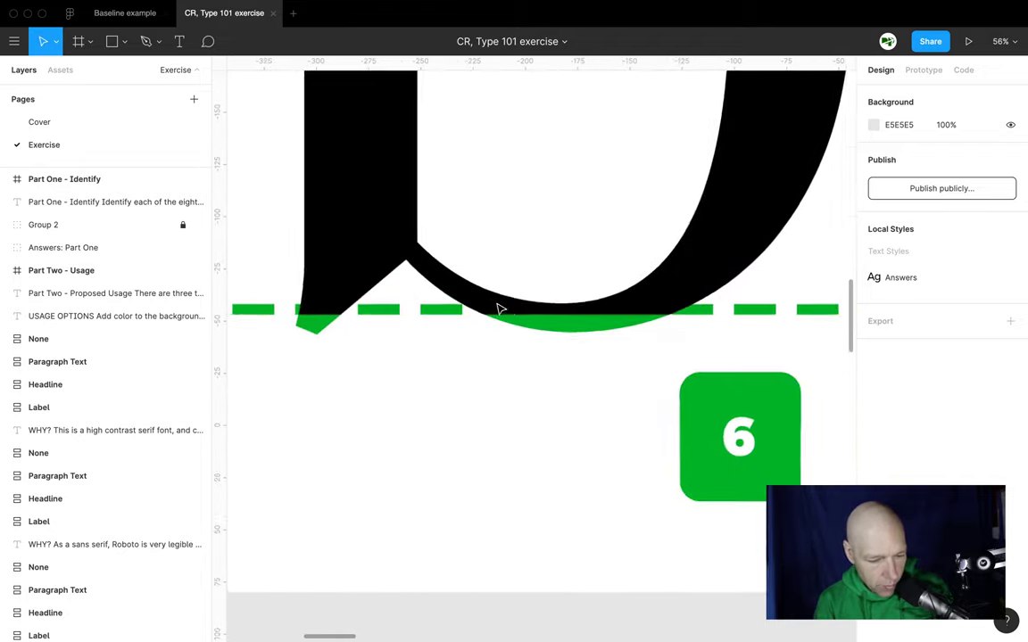
scroll(576, 321, "down", 5)
scroll(576, 321, "down", 10)
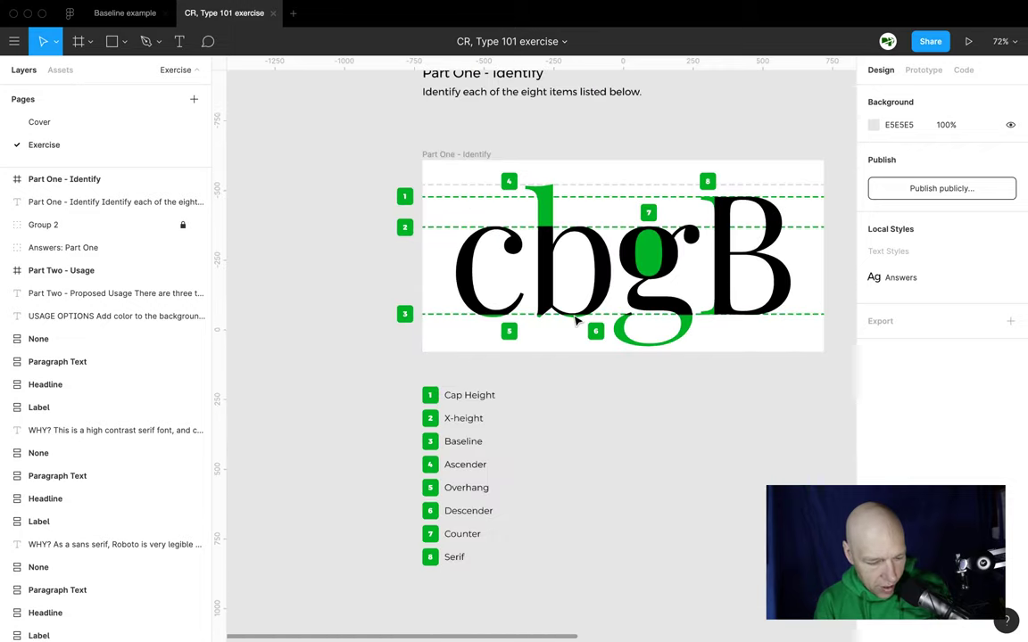
scroll(578, 302, "up", 5)
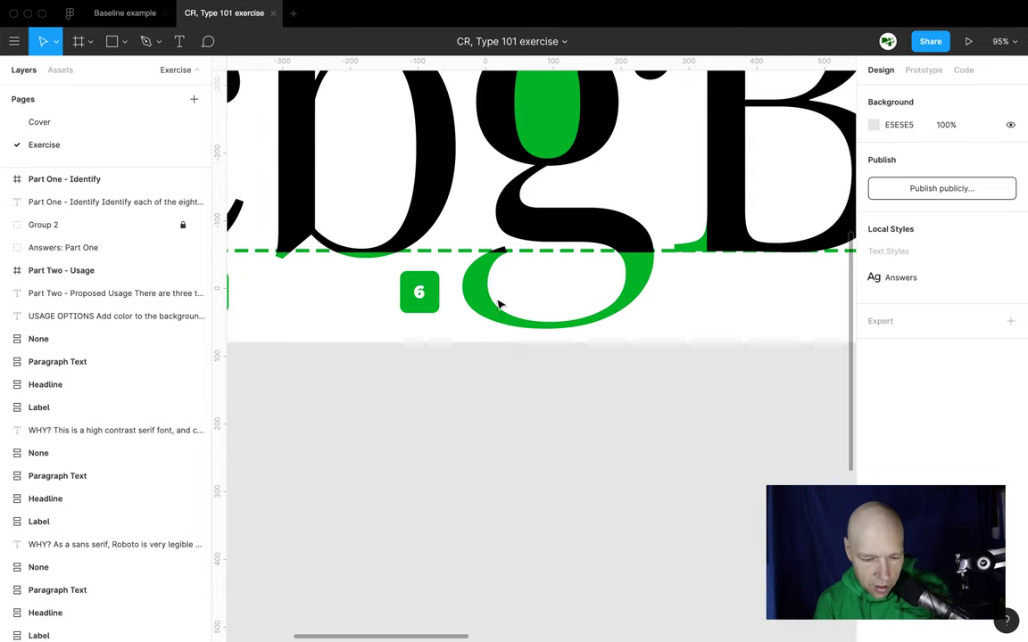
scroll(431, 287, "down", 5)
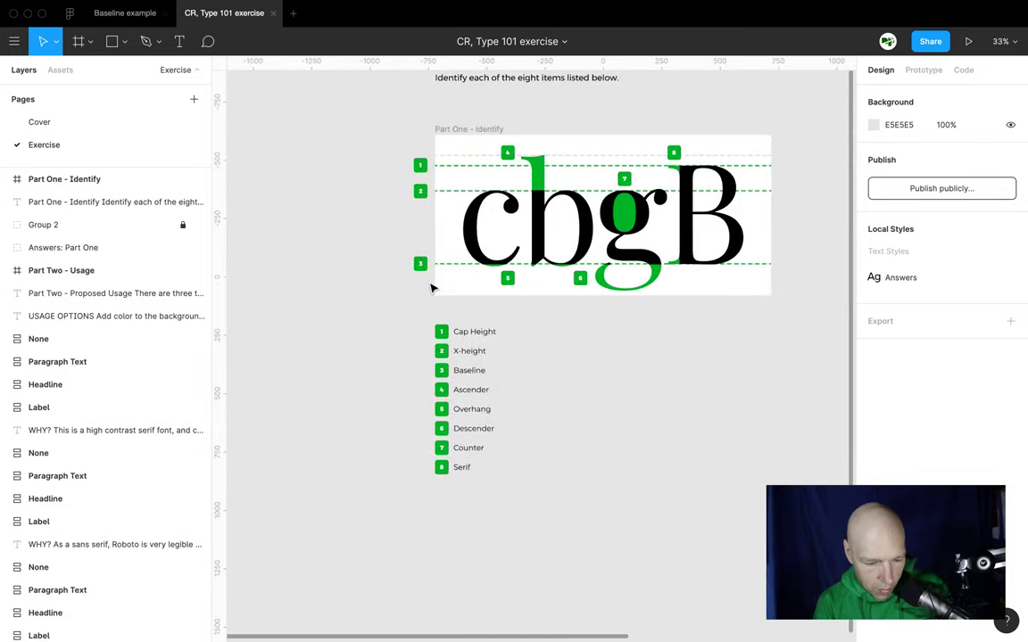
Examine the ascender, counter and serif markings on the b, g and B in Part One
scroll(431, 288, "up", 4)
scroll(431, 287, "right", 5)
scroll(433, 288, "up", 2)
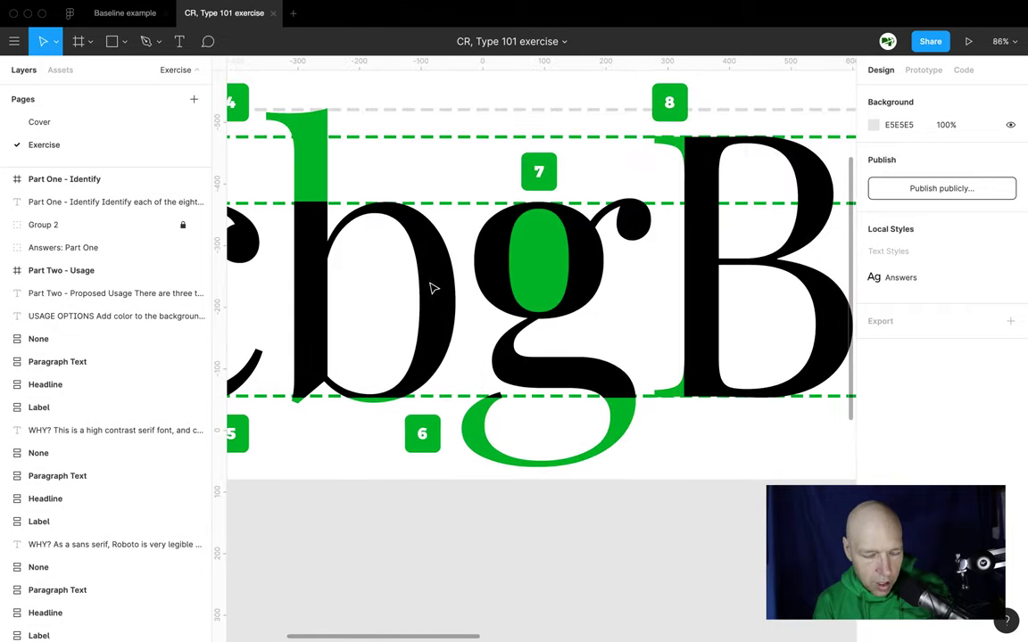
scroll(433, 288, "right", 1)
scroll(434, 288, "up", 1)
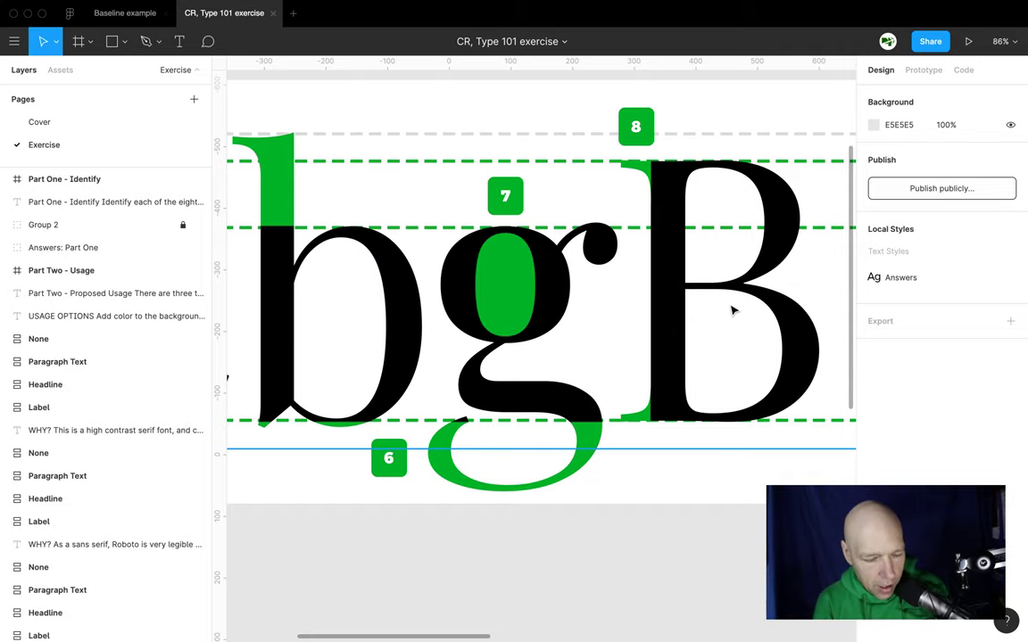
Check the Part One answer list from Cap Height to Serif against the numbered markers on the letterforms
scroll(731, 311, "down", 3)
scroll(732, 311, "down", 5)
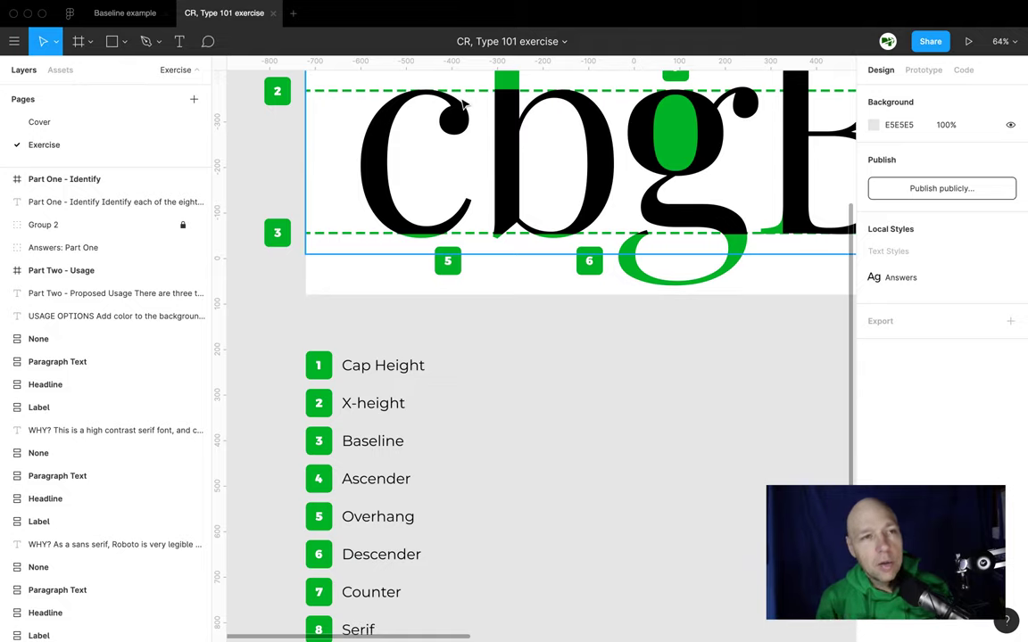
scroll(463, 105, "down", 5)
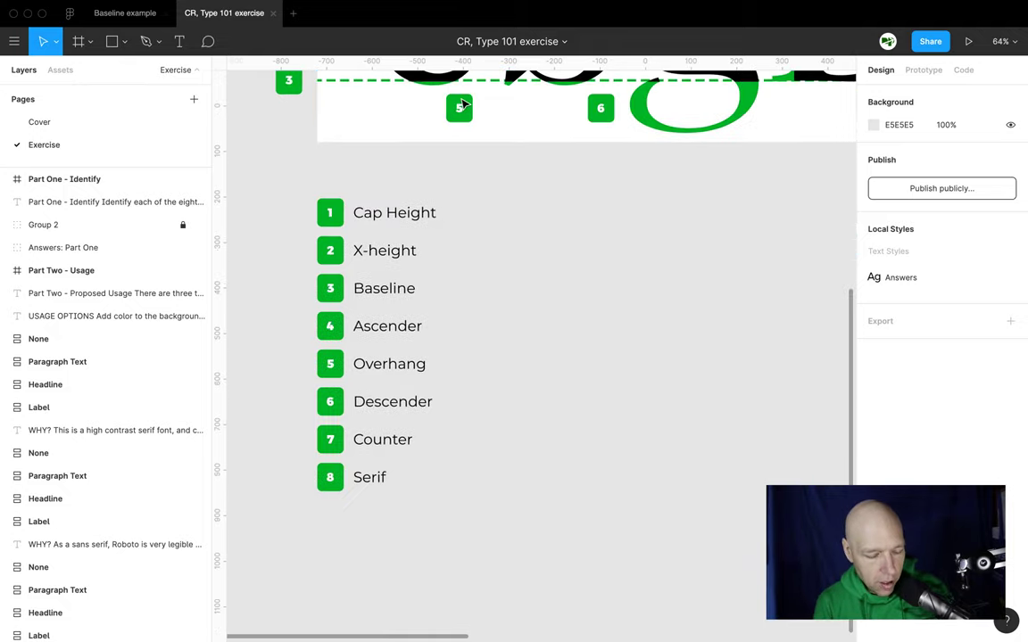
scroll(464, 93, "up", 4)
scroll(730, 165, "up", 3)
scroll(730, 165, "right", 3)
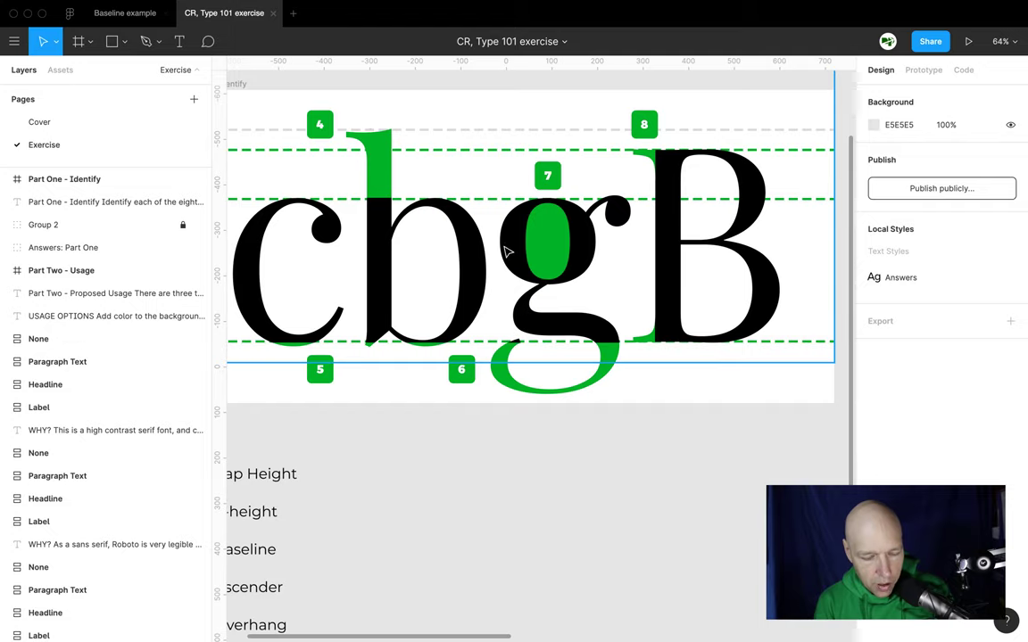
Hide the editor interface and frame the Didot, Roboto and IBM Plex Serif samples of Part Two - Usage
scroll(504, 247, "right", 10)
scroll(506, 252, "right", 5)
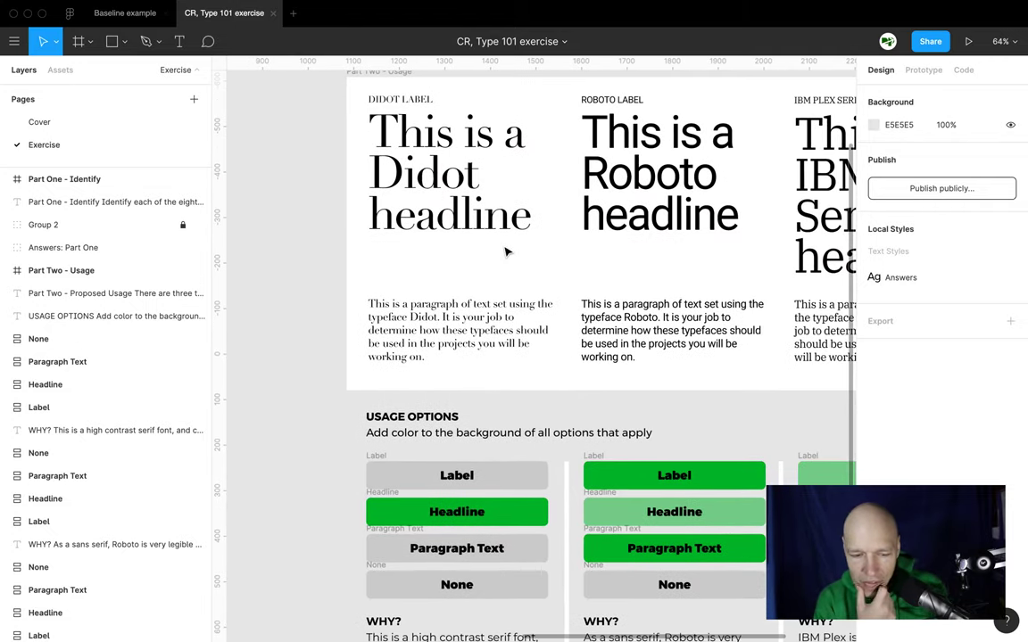
key("super+backslash")
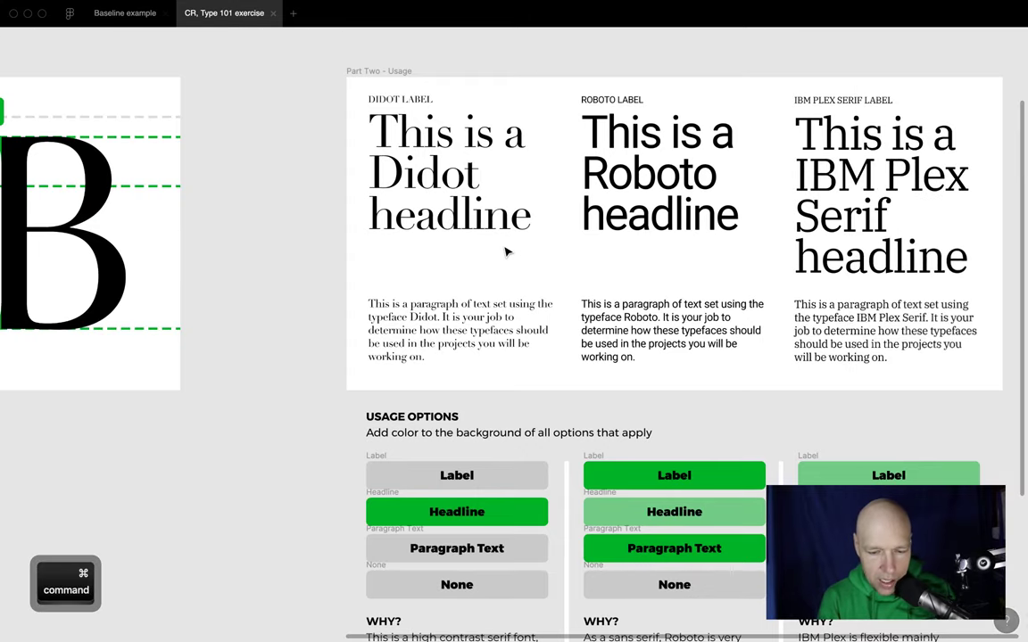
scroll(507, 310, "right", 2)
scroll(507, 309, "up", 1)
scroll(507, 310, "right", 1)
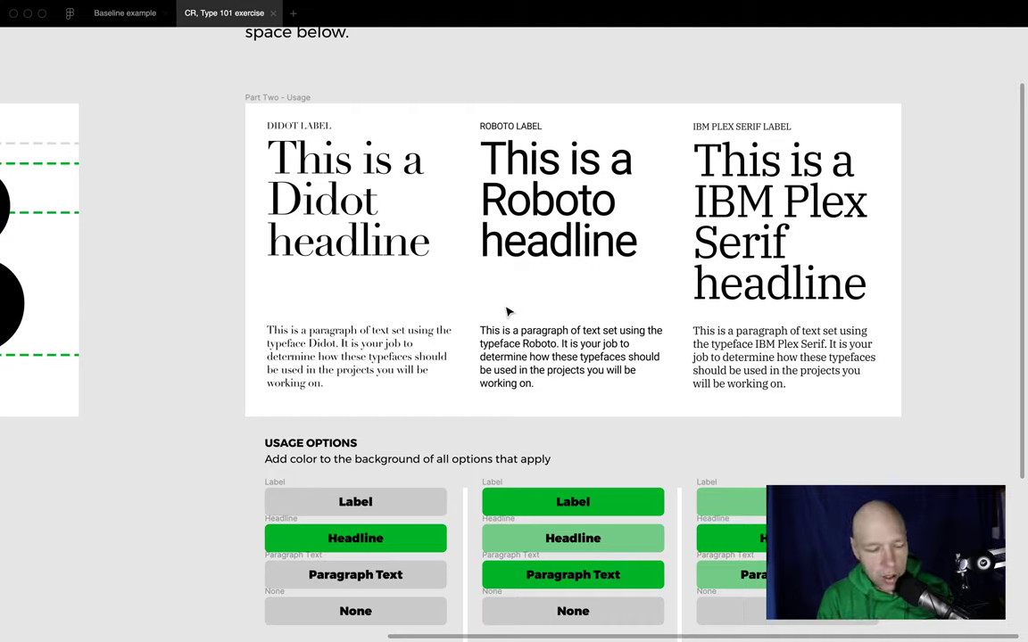
Compare the highlighted usage options and WHY? explanations with the three typeface samples in Part Two
scroll(507, 311, "down", 5)
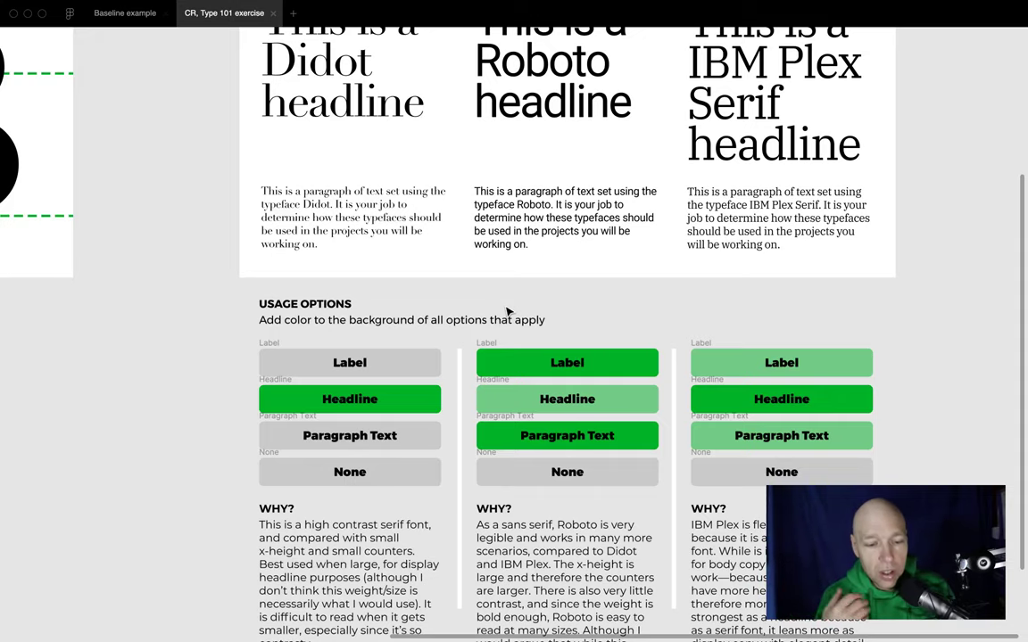
scroll(506, 312, "up", 3)
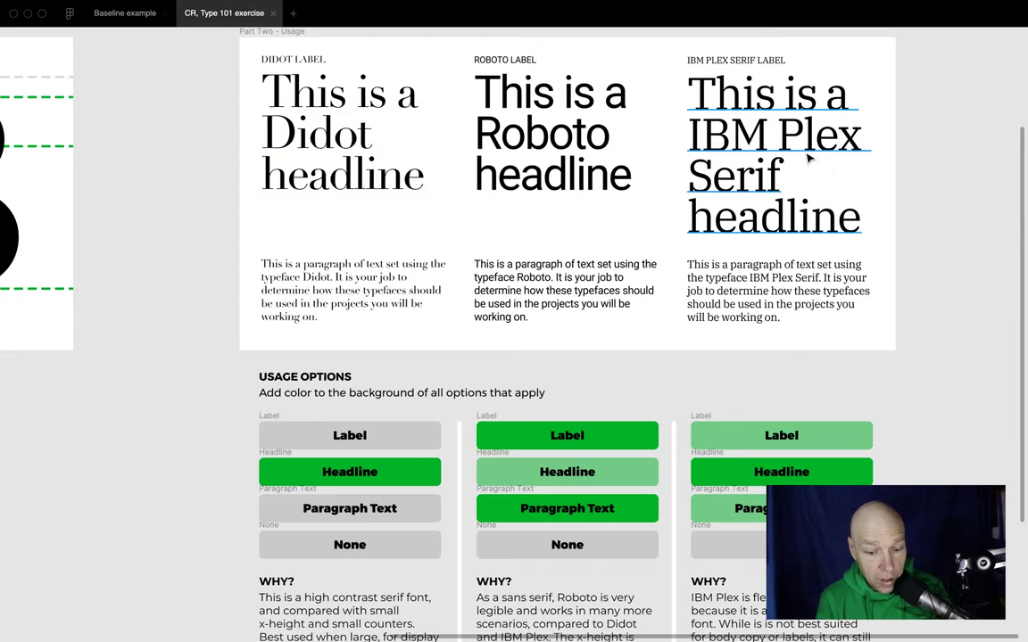
scroll(808, 158, "down", 2)
scroll(808, 158, "up", 3)
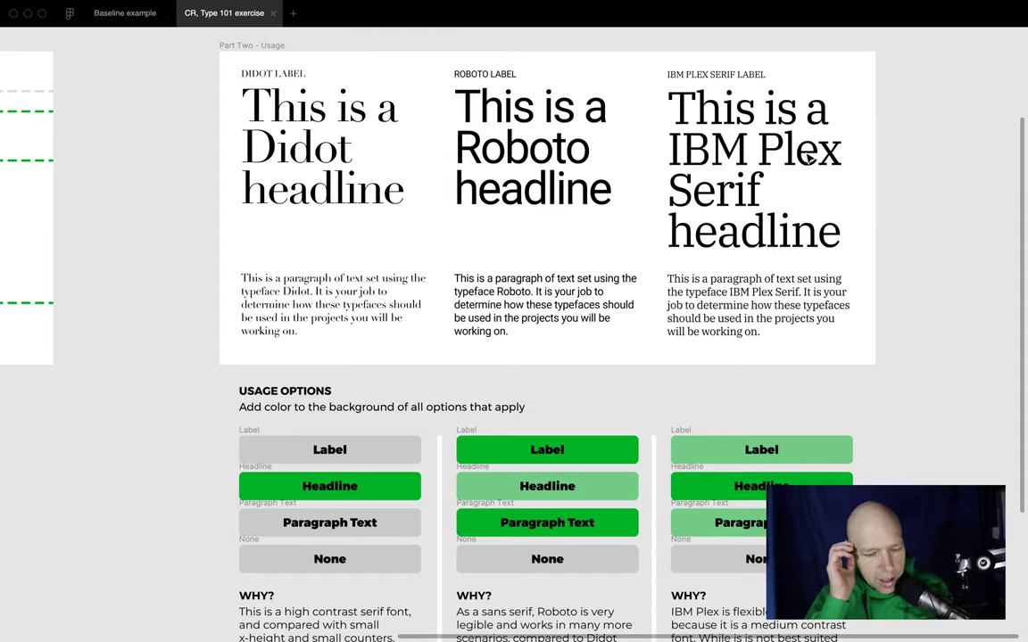
scroll(808, 158, "right", 3)
scroll(669, 268, "down", 2)
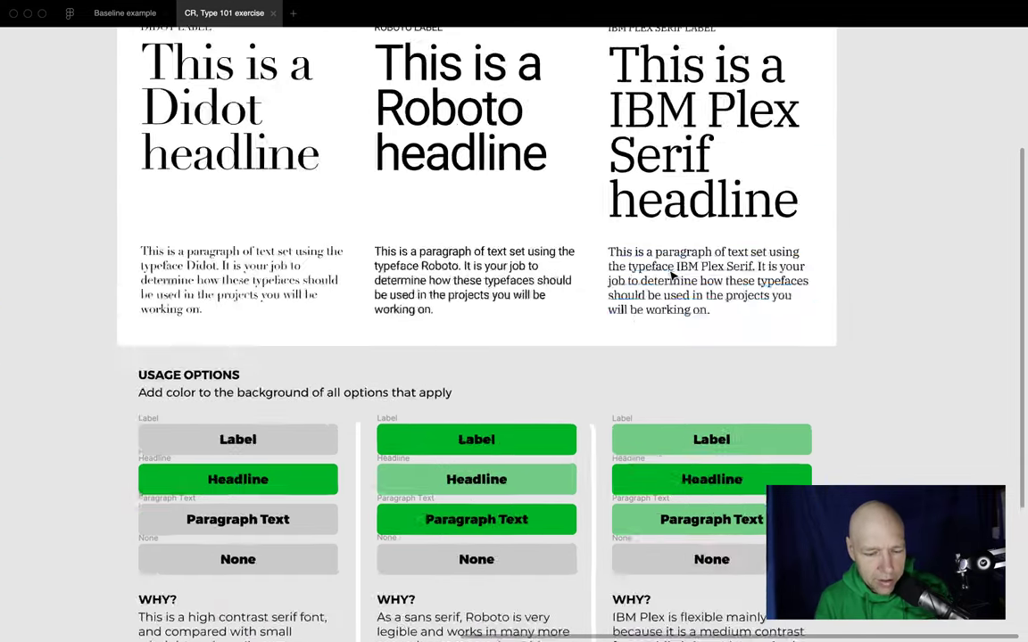
Inspect the IBM Plex Serif headline and paragraph sample up close to judge its suitability as body text
scroll(669, 268, "up", 5)
scroll(674, 274, "down", 3)
scroll(674, 275, "right", 3)
scroll(674, 275, "up", 1)
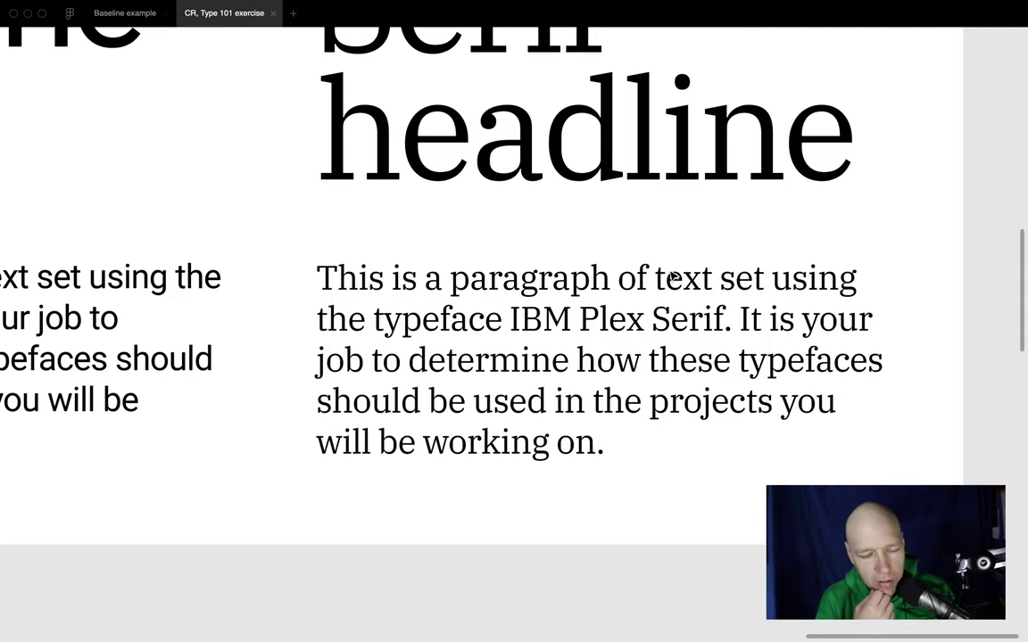
scroll(674, 275, "down", 2)
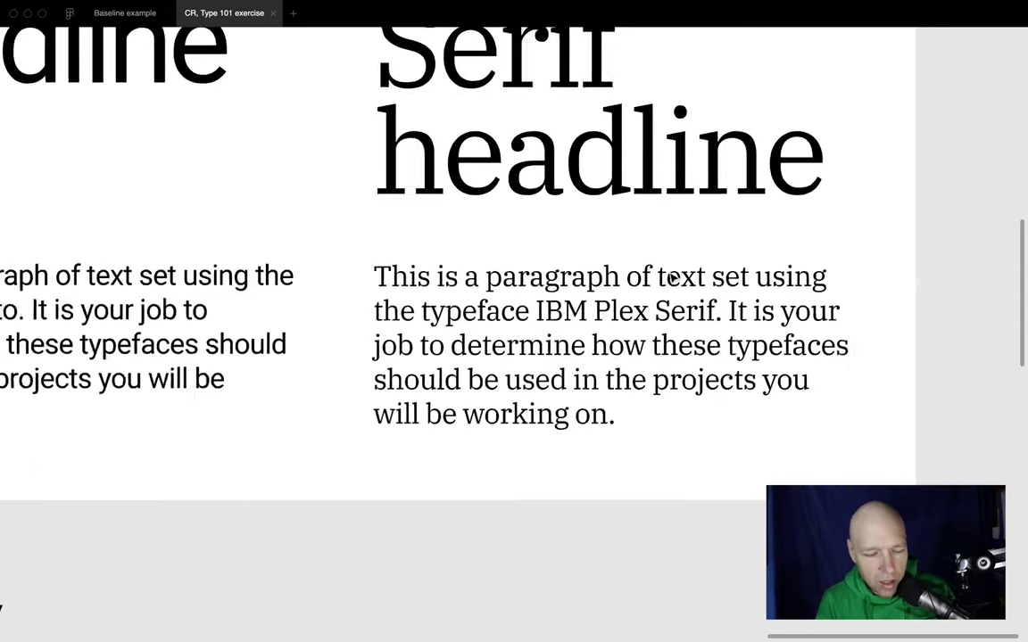
Compare the paragraph, label and headline samples of IBM Plex Serif, Roboto and Didot in Part Two - Usage
scroll(674, 276, "up", 3)
scroll(673, 279, "down", 6)
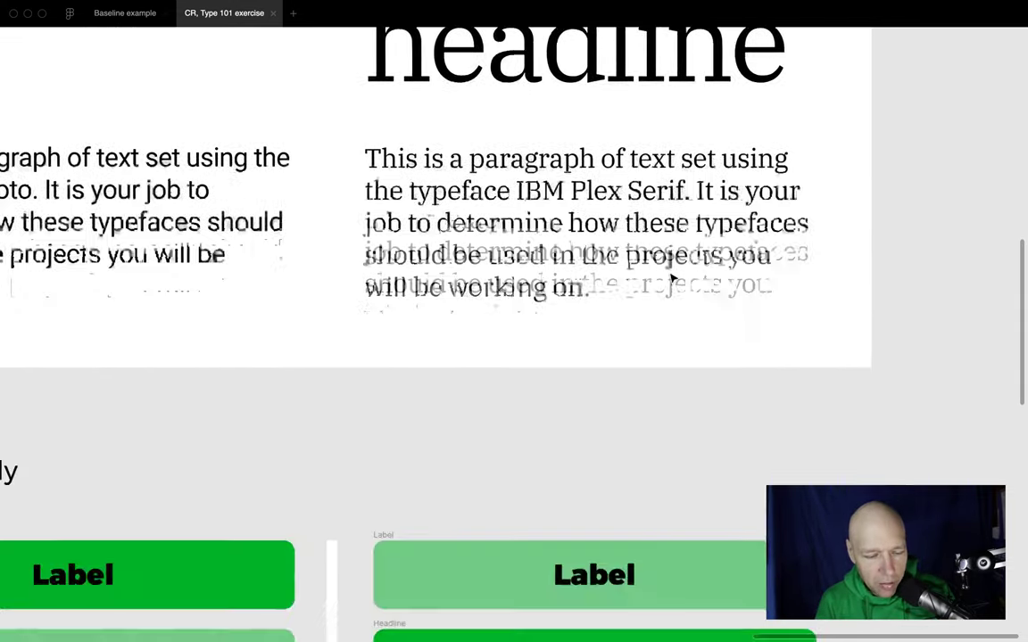
scroll(674, 279, "down", 1)
scroll(674, 280, "up", 2)
scroll(673, 279, "up", 3)
scroll(673, 280, "left", 2)
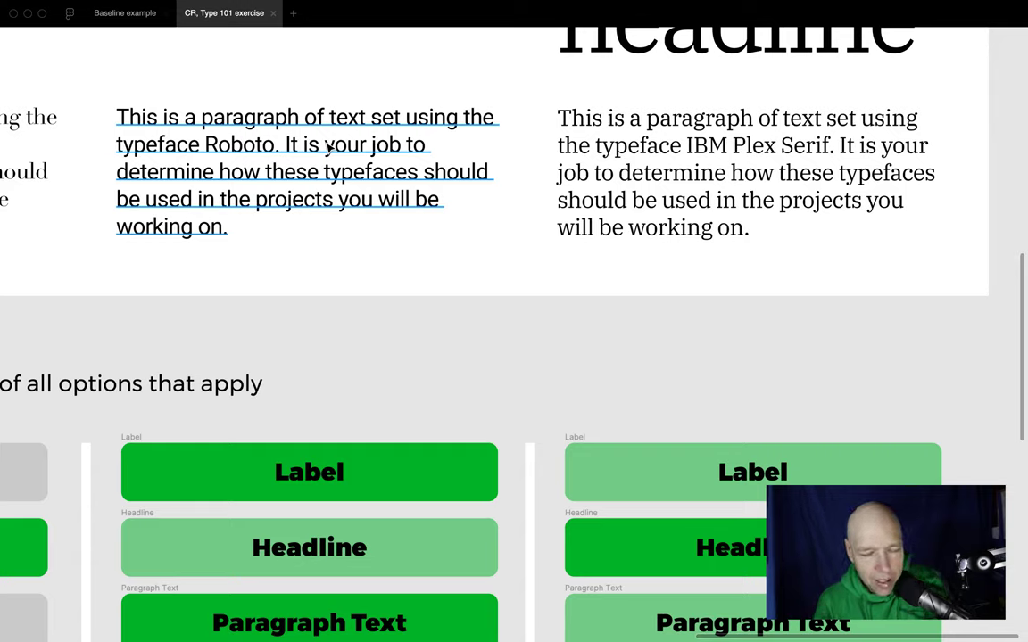
scroll(329, 147, "left", 10)
scroll(330, 148, "up", 2)
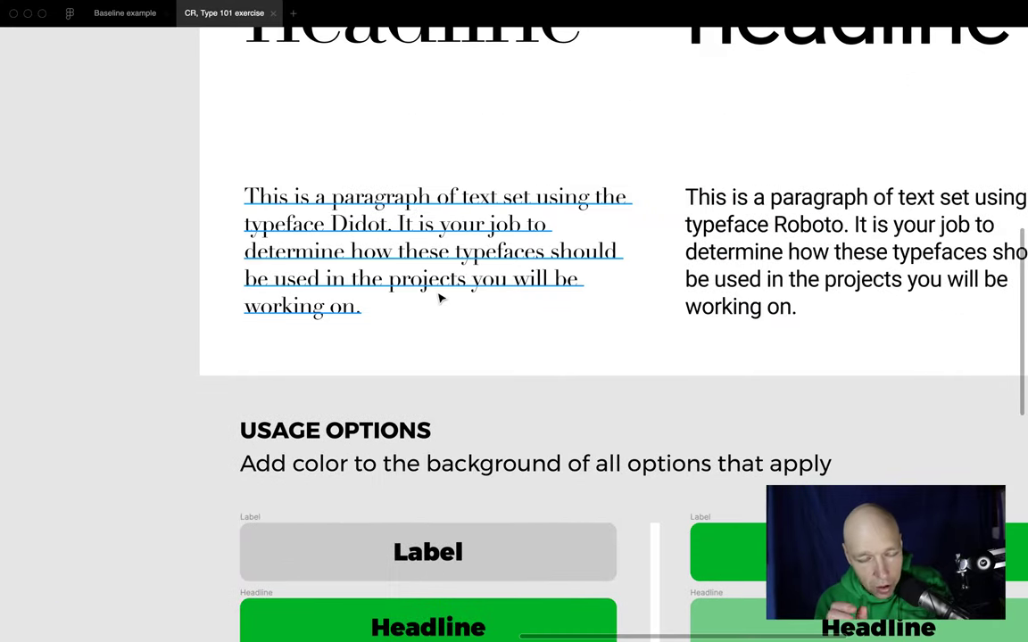
scroll(439, 299, "up", 8)
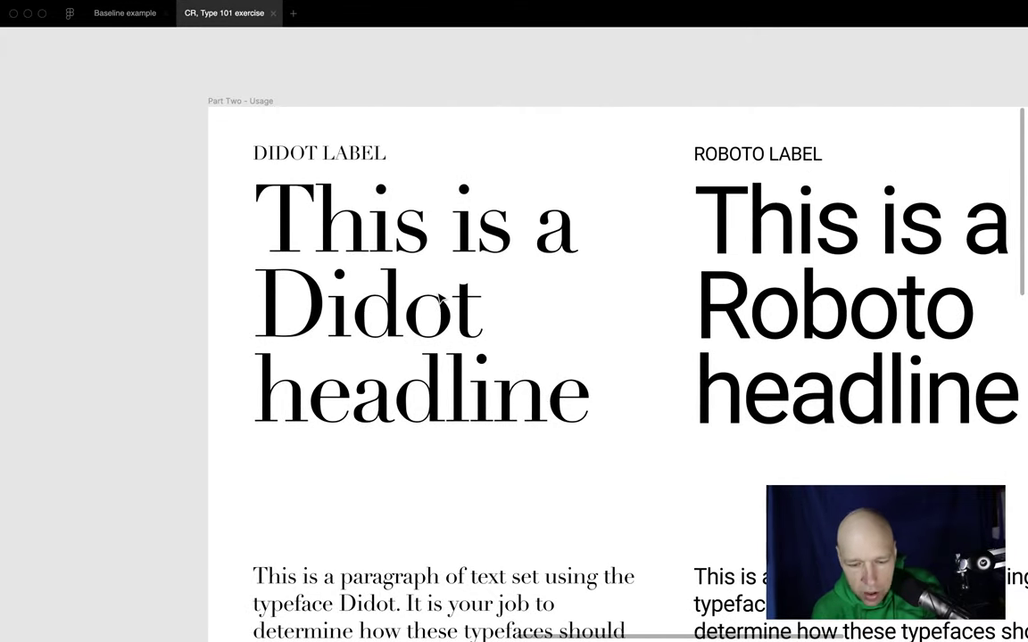
scroll(439, 298, "right", 10)
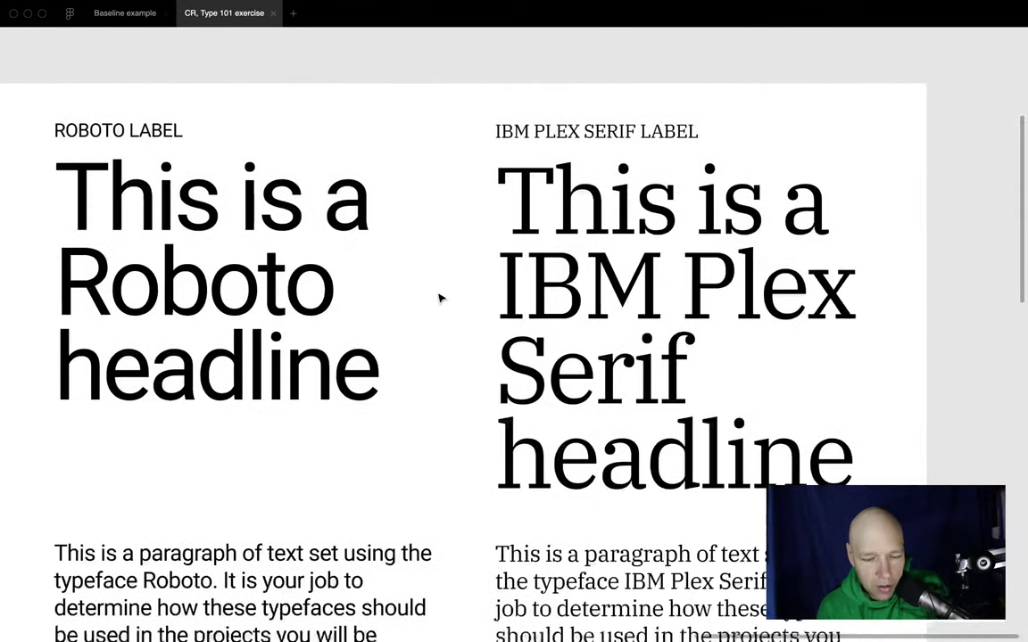
Read the WHY? explanations for IBM Plex, Roboto and Didot beneath their usage options, and review both exercise parts together
scroll(439, 299, "down", 15)
scroll(439, 299, "down", 6)
scroll(439, 299, "left", 2)
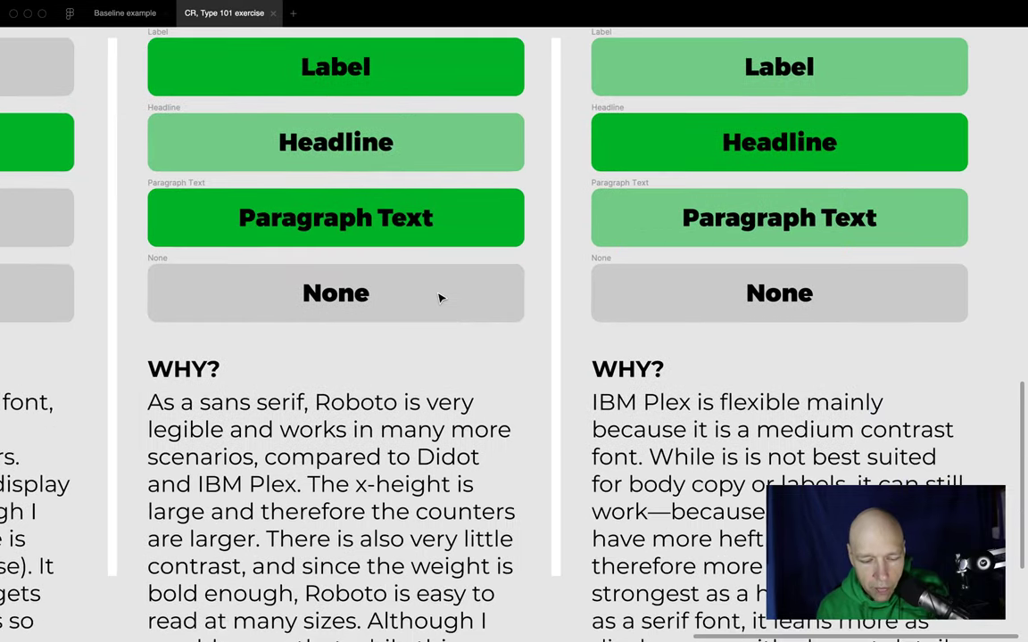
scroll(439, 299, "down", 2)
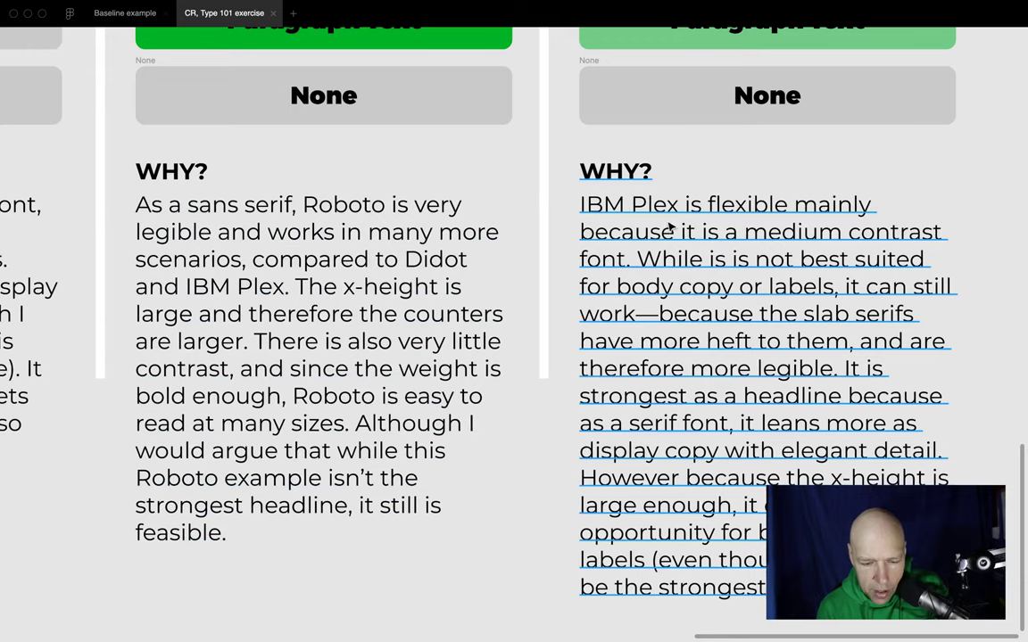
scroll(349, 264, "left", 4)
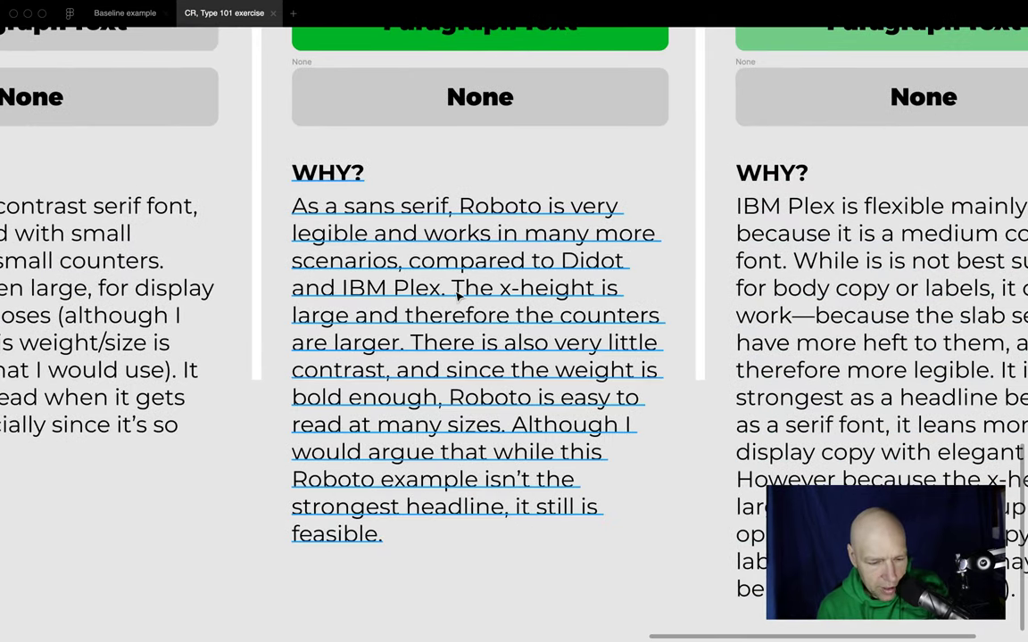
scroll(435, 439, "left", 2)
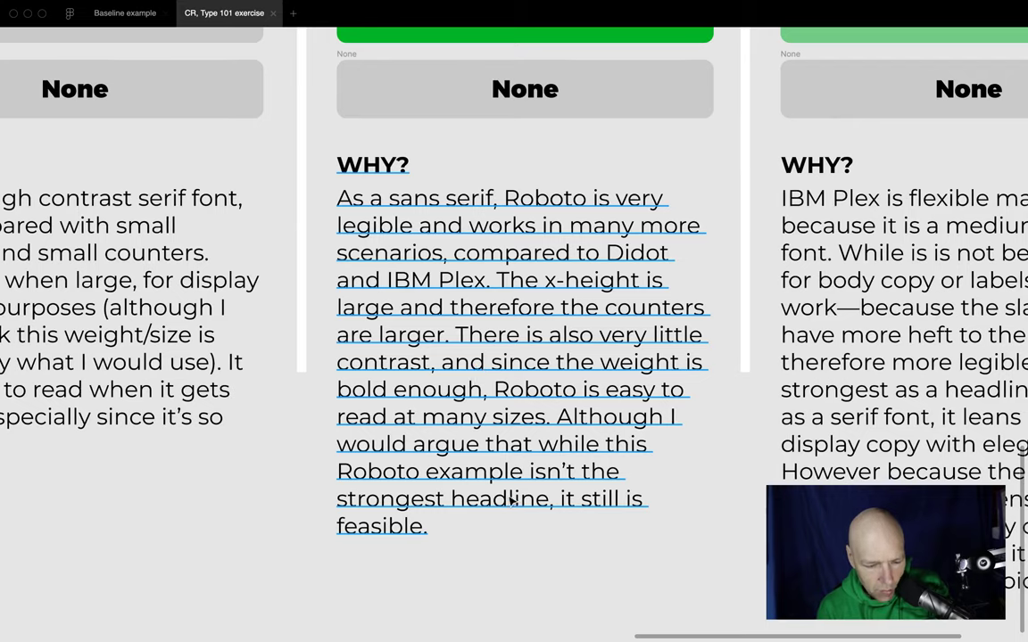
scroll(509, 500, "left", 5)
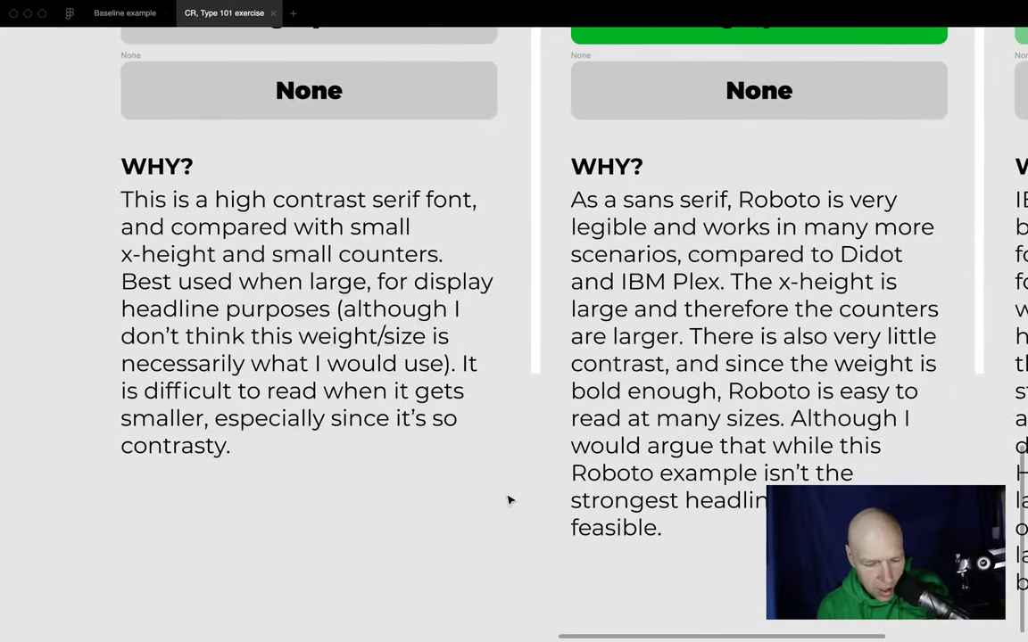
scroll(510, 499, "left", 5)
scroll(509, 500, "left", 1)
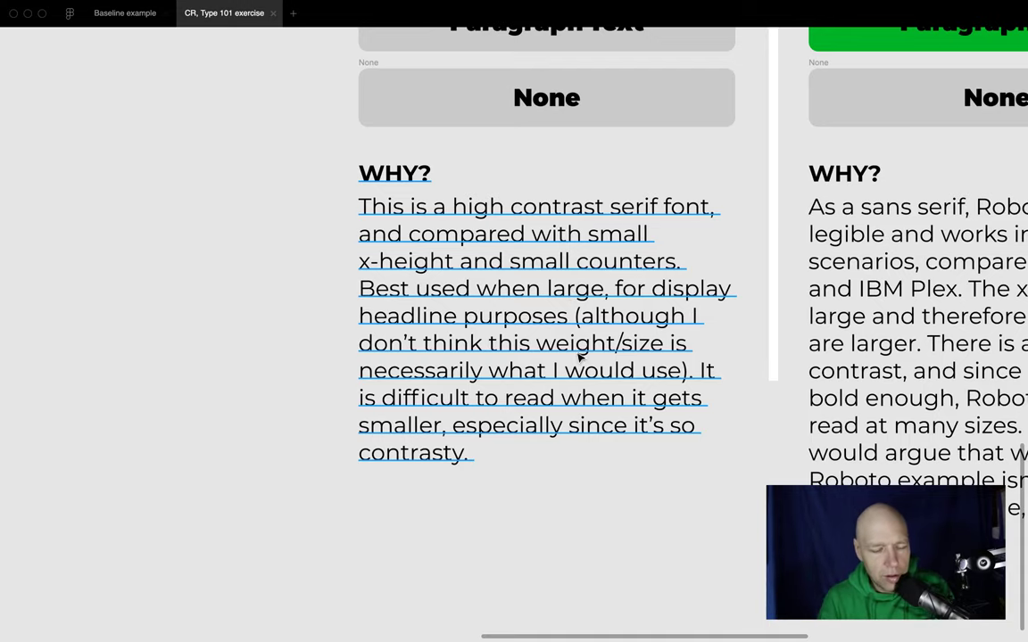
scroll(578, 357, "down", 10)
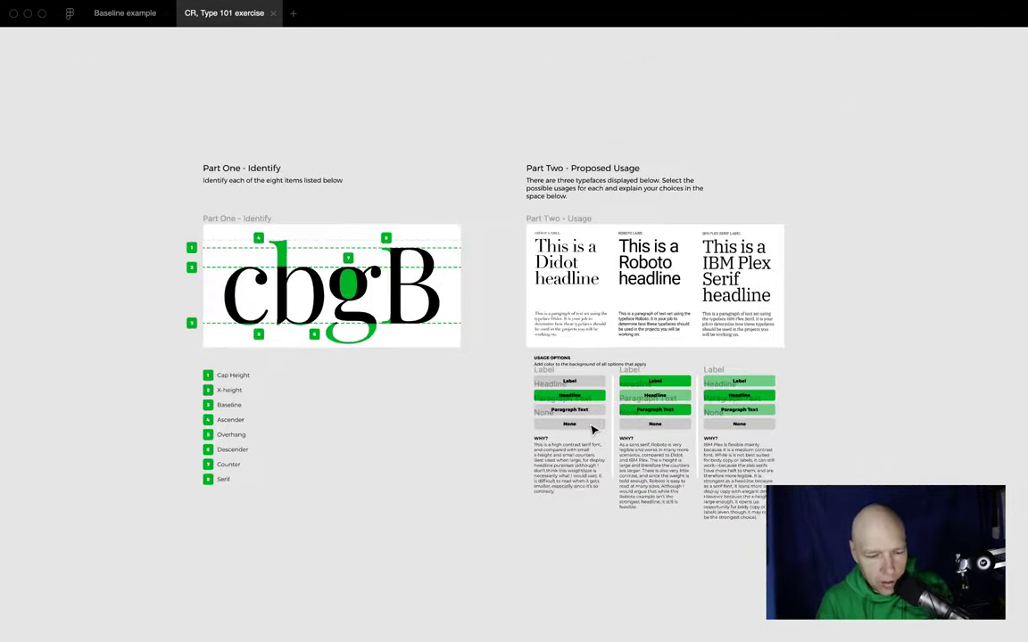
Leave the Type 101 exercise in Figma and switch to the OBS Studio window
scroll(592, 431, "left", 3)
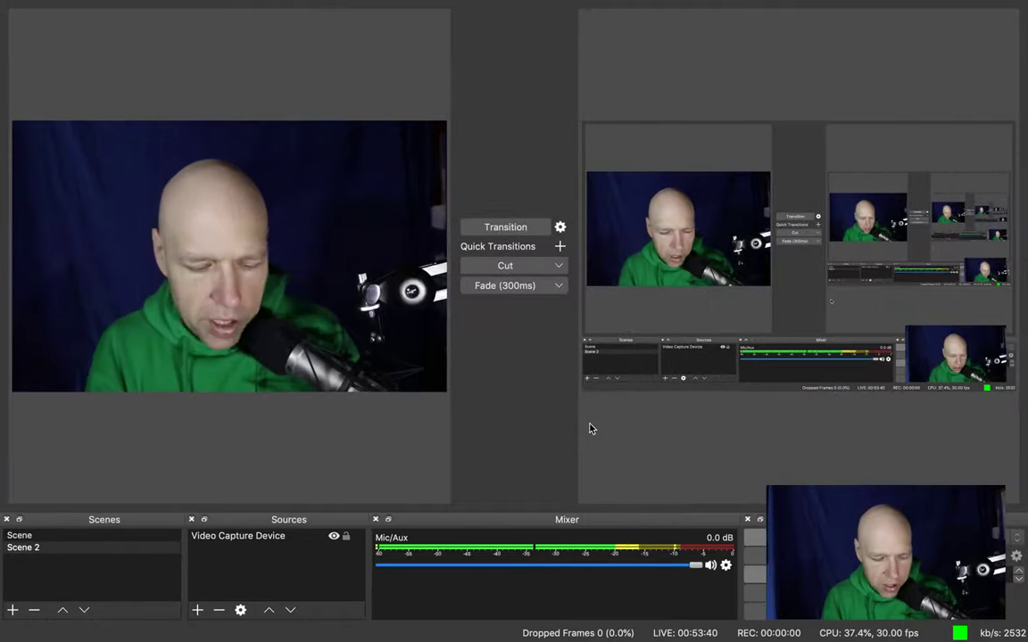
key("ctrl+4")
key("alt")
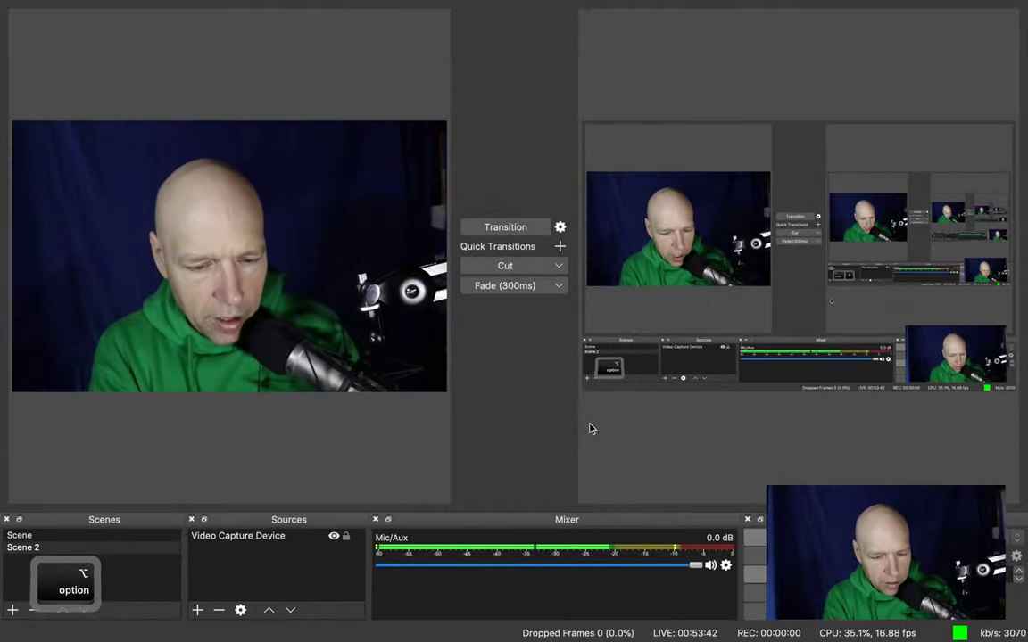